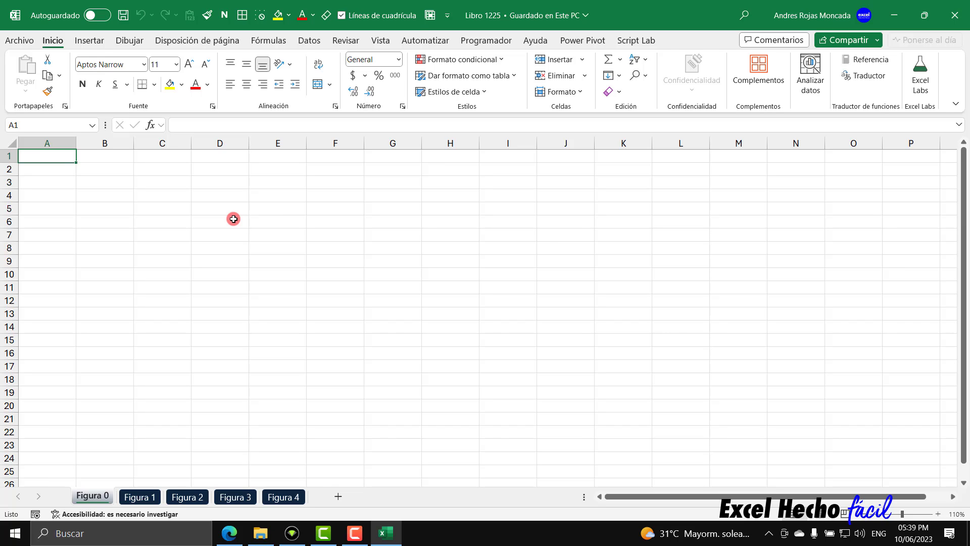
Step: Draw a filled blue rectangle as a roughly 1.18-inch square over columns I–J, rows 2–7
click(91, 42)
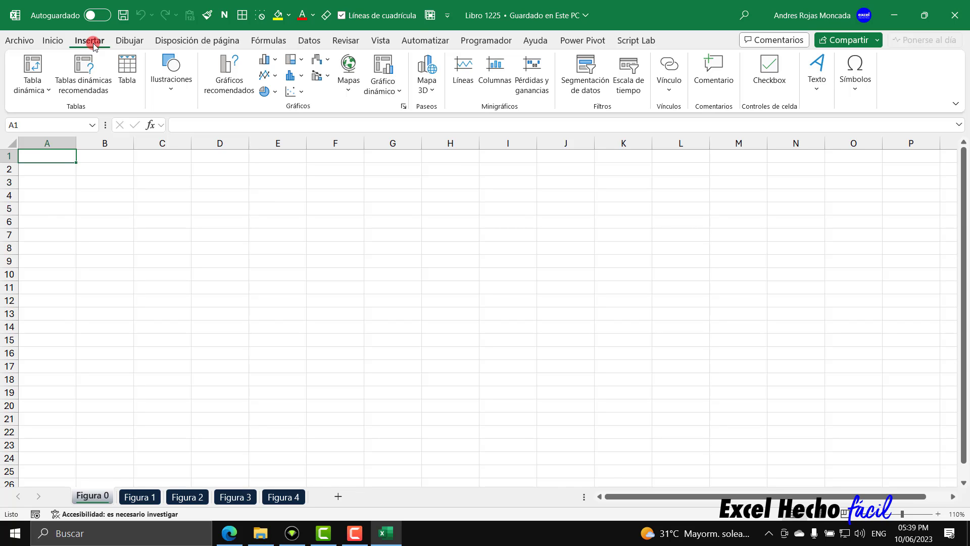
click(169, 86)
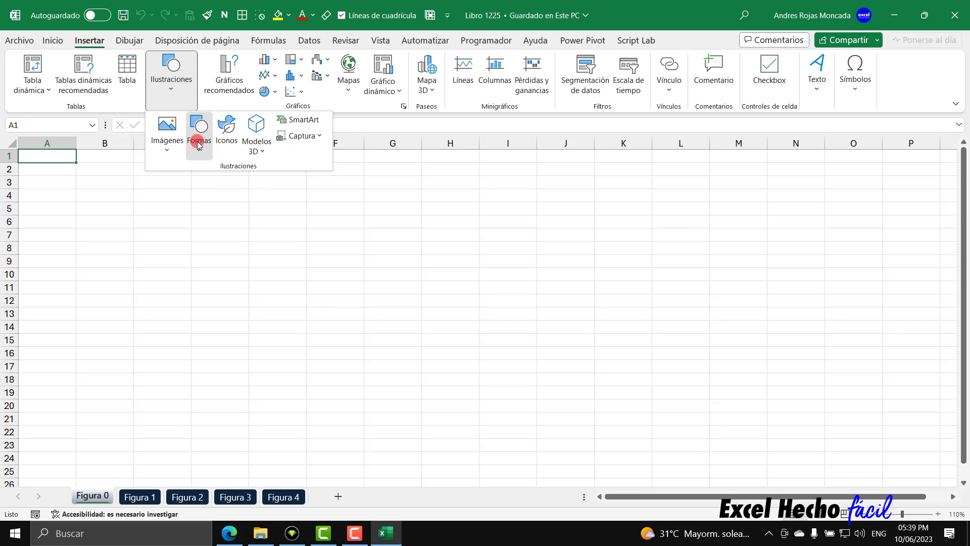
click(199, 144)
click(227, 184)
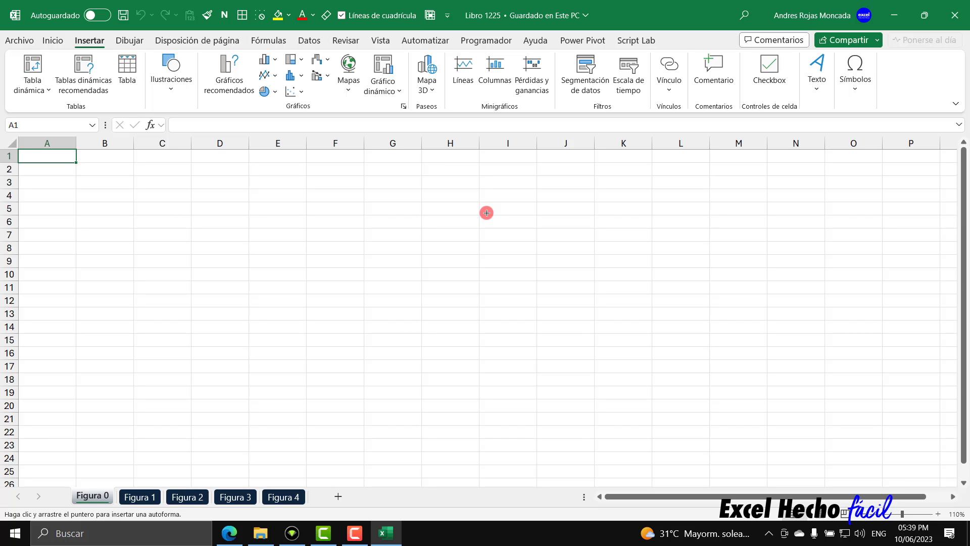
mouse_move(487, 213)
mouse_down()
mouse_move(524, 251)
mouse_move(543, 250)
mouse_move(508, 189)
mouse_up()
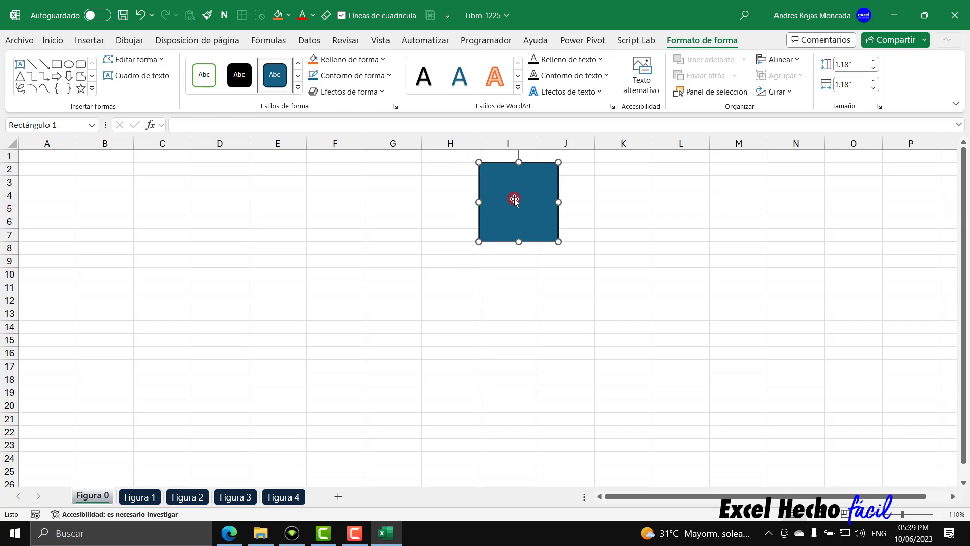
key(Escape)
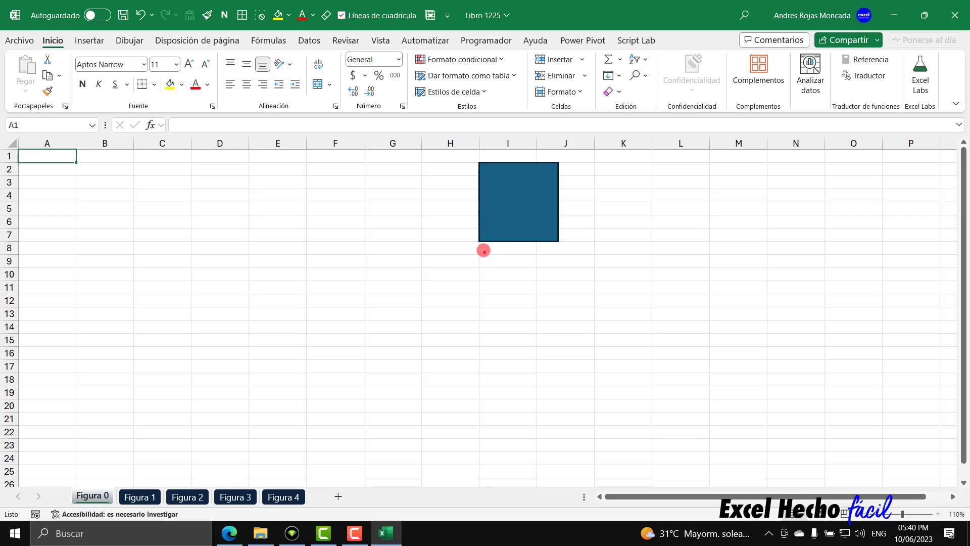
Step: Mark the square's sides with red ink lines and circle both ends of each line
mouse_move(461, 242)
mouse_down()
mouse_move(460, 163)
mouse_move(556, 154)
mouse_move(575, 240)
mouse_up()
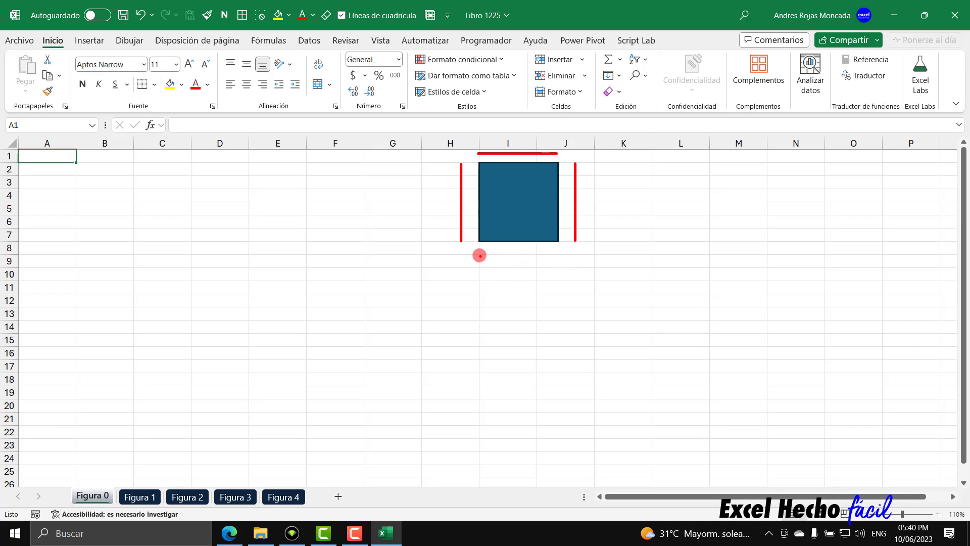
drag(480, 254, 558, 255)
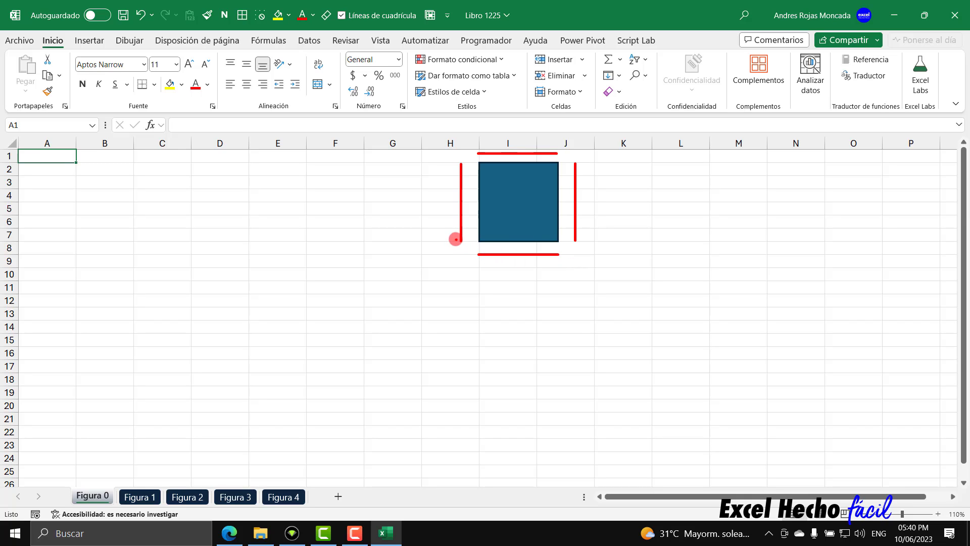
drag(458, 240, 462, 238)
drag(460, 161, 477, 152)
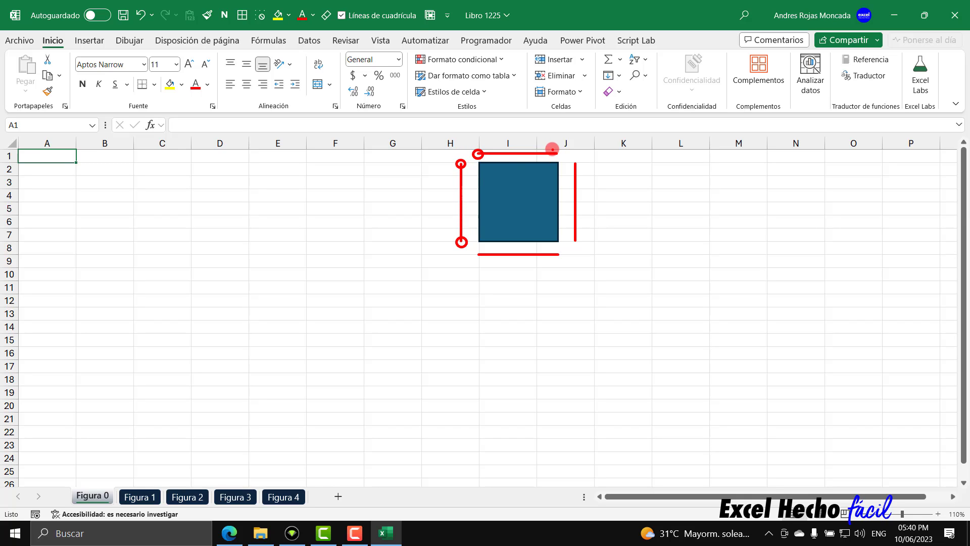
drag(555, 152, 576, 162)
drag(573, 234, 575, 237)
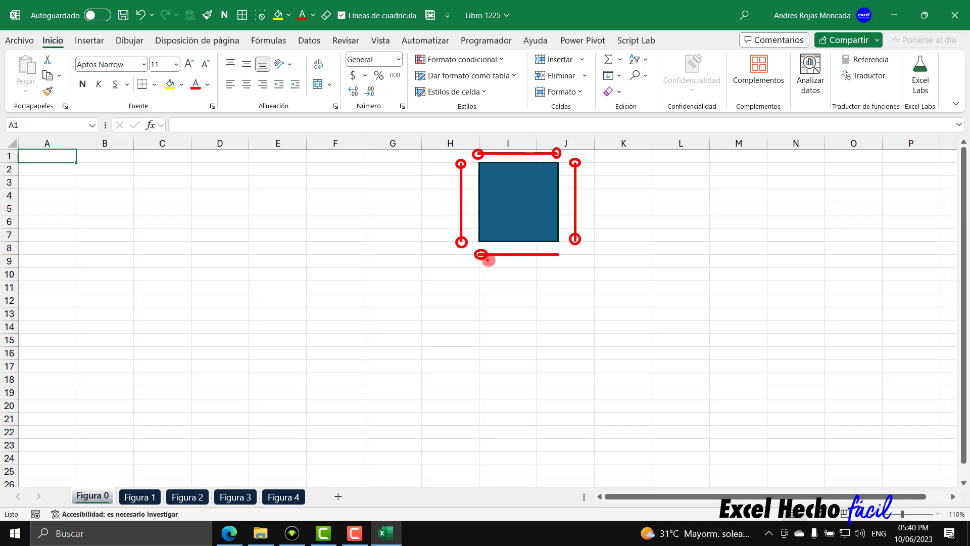
drag(557, 249, 560, 252)
drag(477, 250, 482, 253)
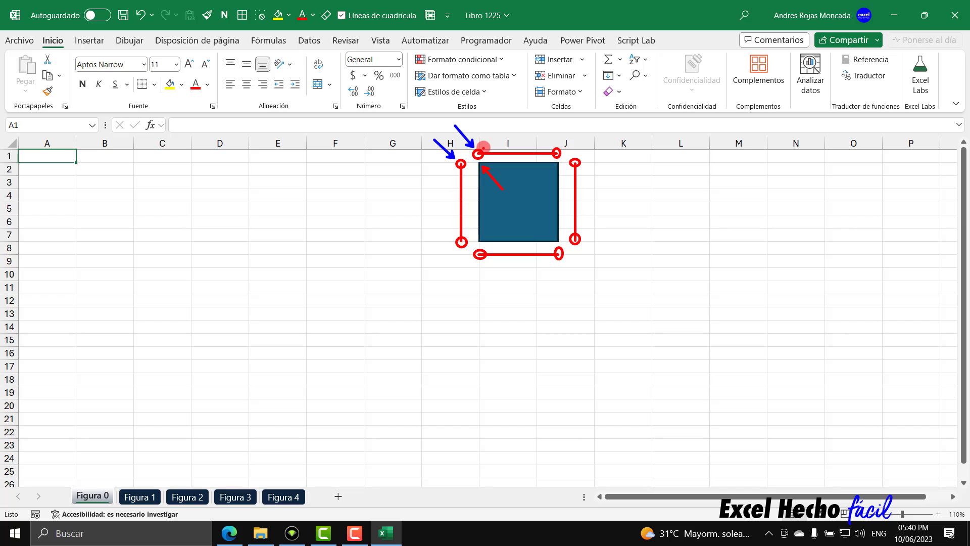
Step: Draw pink ink arrows pointing at each marked corner point of the square
drag(500, 133, 438, 187)
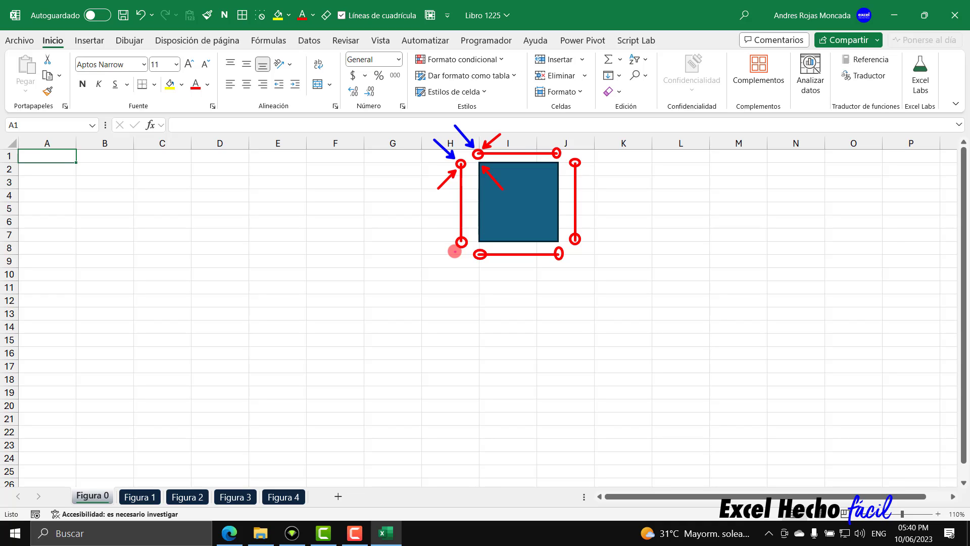
drag(455, 251, 432, 279)
drag(447, 164, 407, 163)
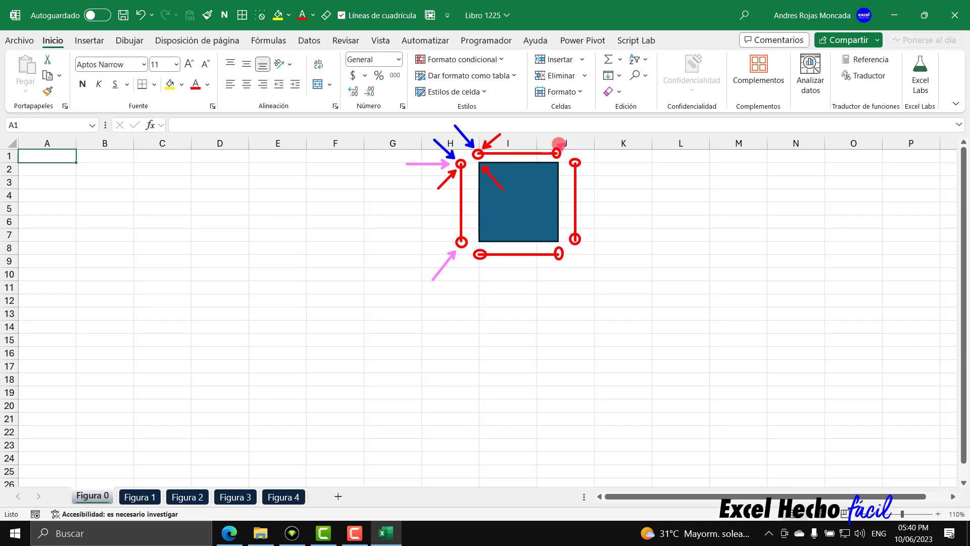
drag(558, 145, 569, 126)
drag(583, 242, 608, 264)
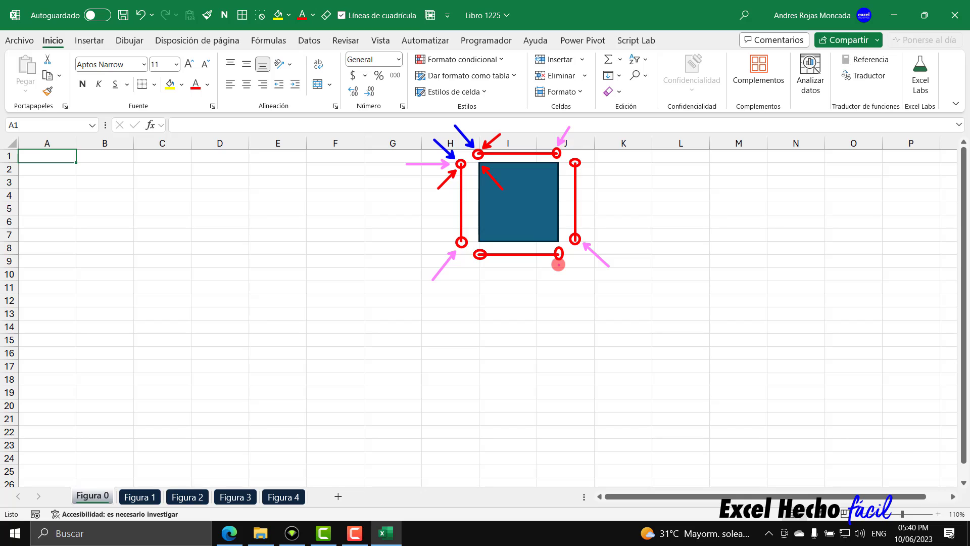
drag(481, 260, 481, 298)
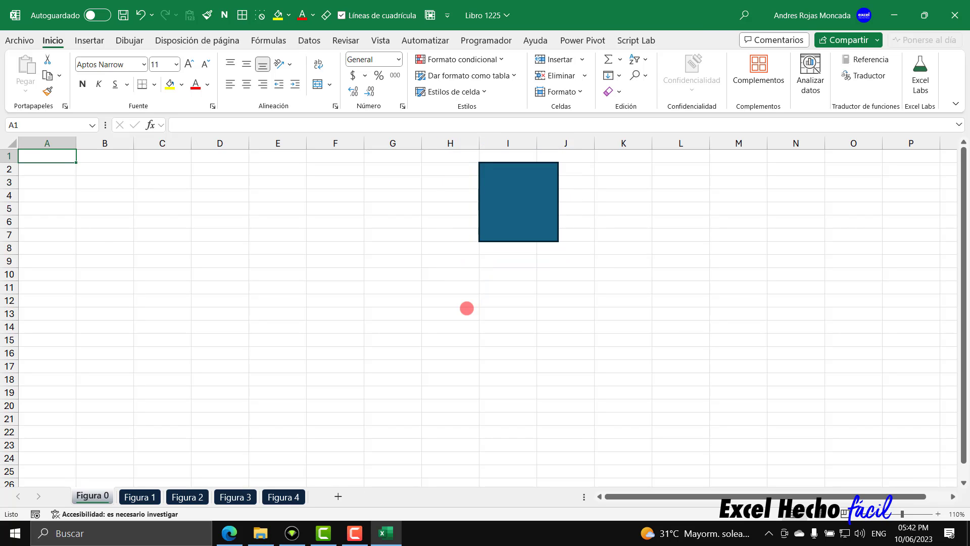
Step: Set column A's width to 3
right_click(56, 145)
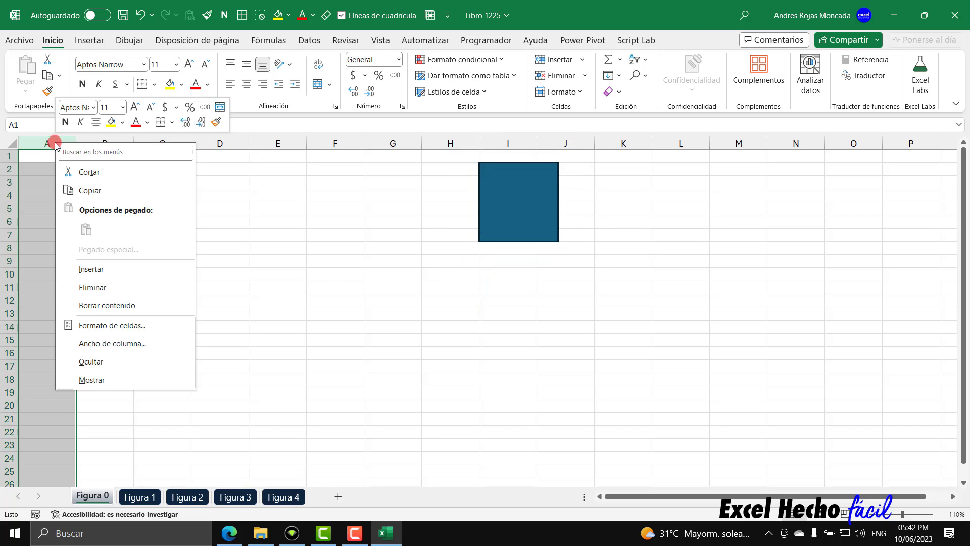
click(96, 345)
text(3)
key(Return)
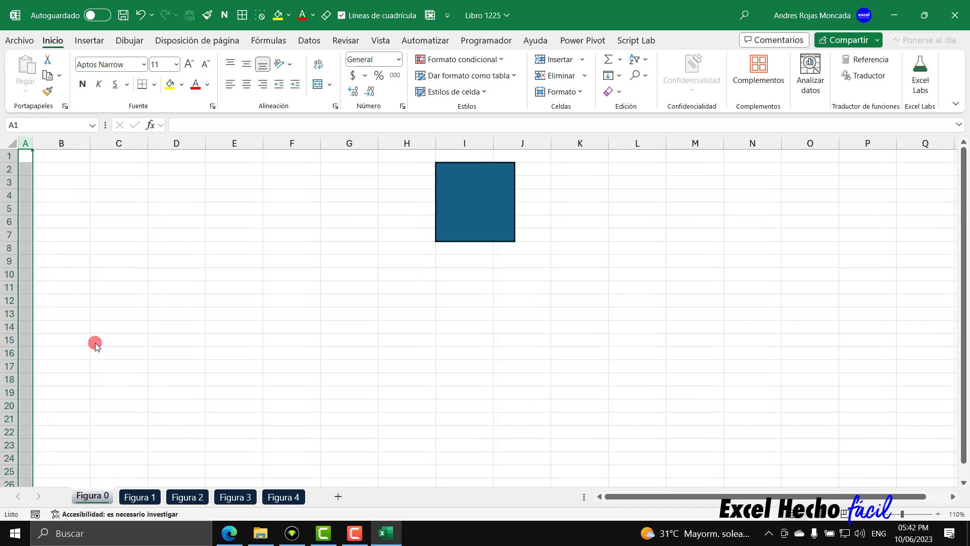
Step: Enter the headers x in B2 and y in C2
click(48, 169)
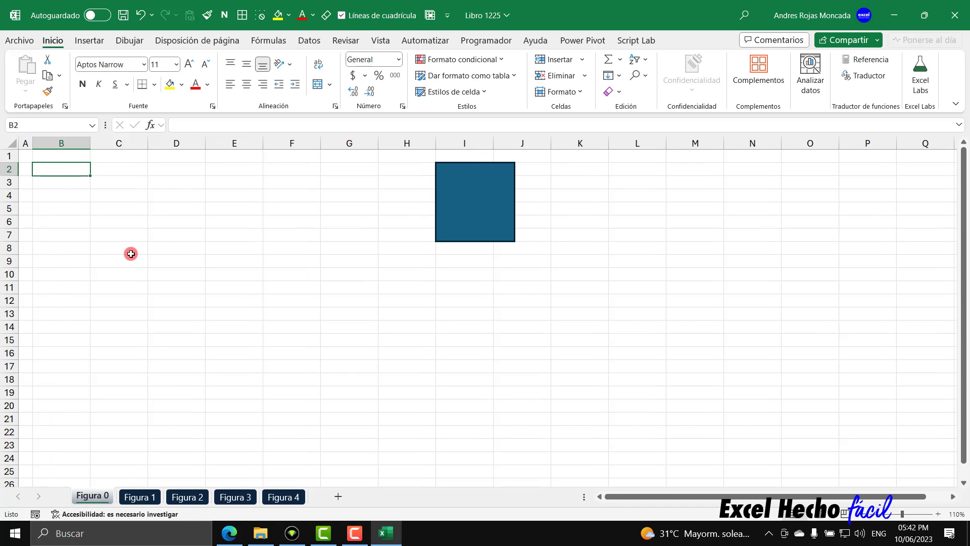
text(x)
key(Tab)
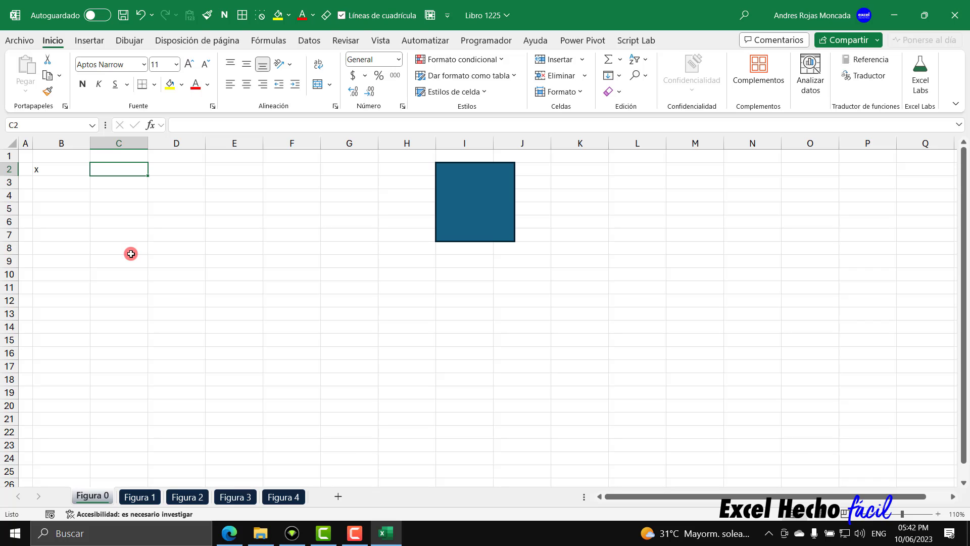
text(y)
key(Return)
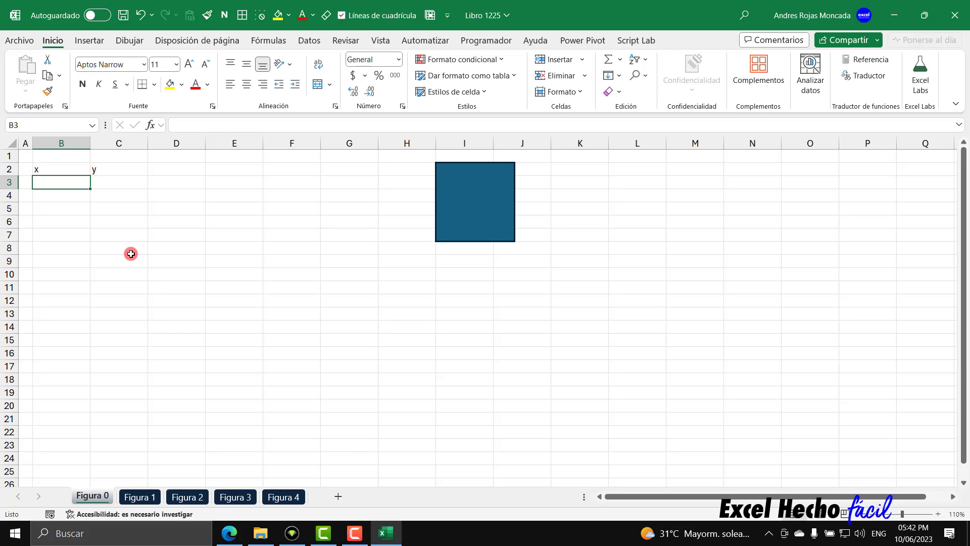
Step: Enter =NOD() in B3 so it shows #N/D
text(=no)
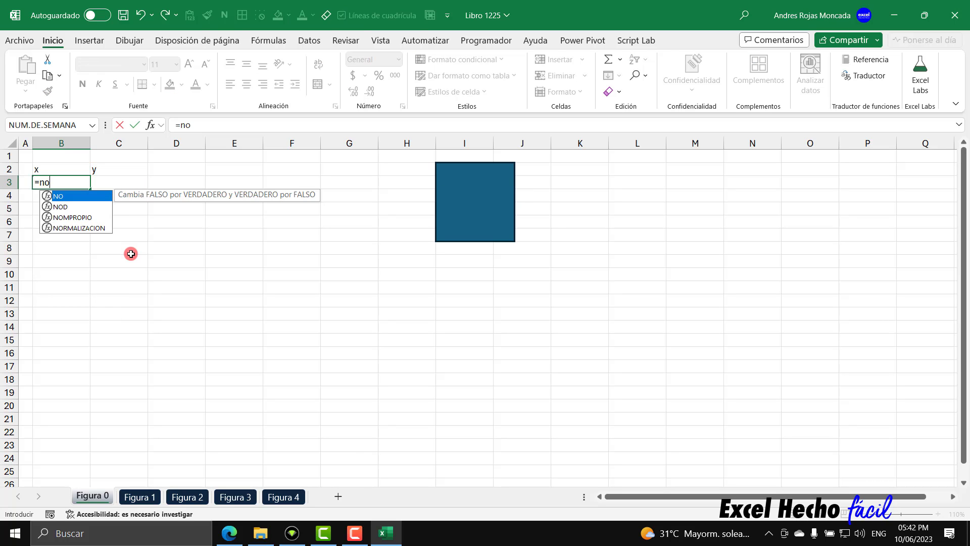
key(Down)
key(Tab)
text())
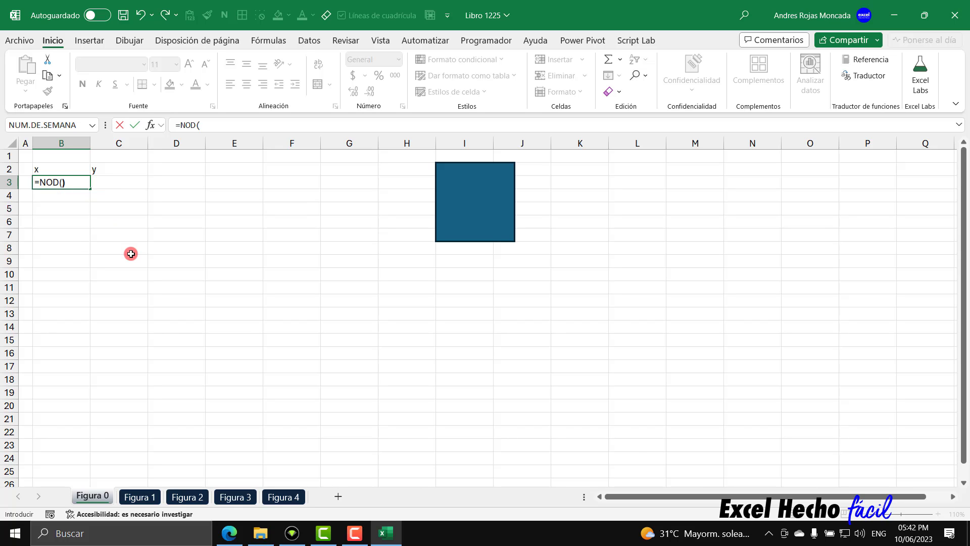
key(Return)
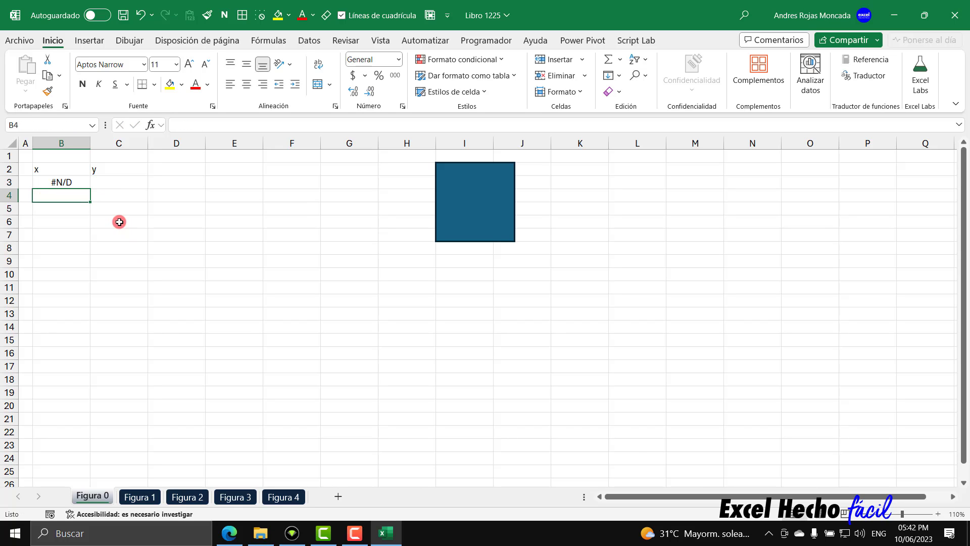
Step: Copy =NOD() through B3:C7, and make the B2:C2 headers bold white on dark navy fill
click(81, 182)
mouse_move(90, 188)
mouse_down()
mouse_move(81, 241)
mouse_move(125, 241)
mouse_up()
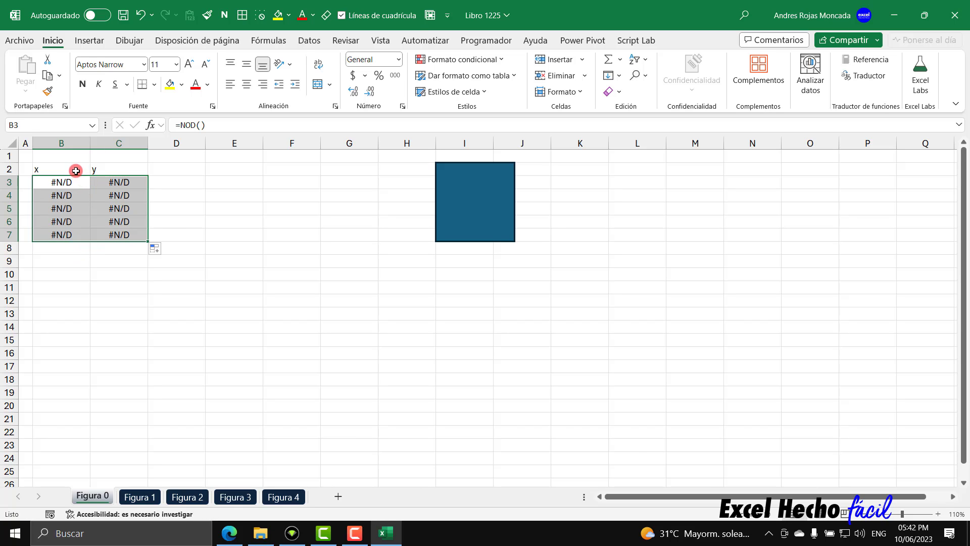
drag(76, 169, 112, 169)
click(190, 86)
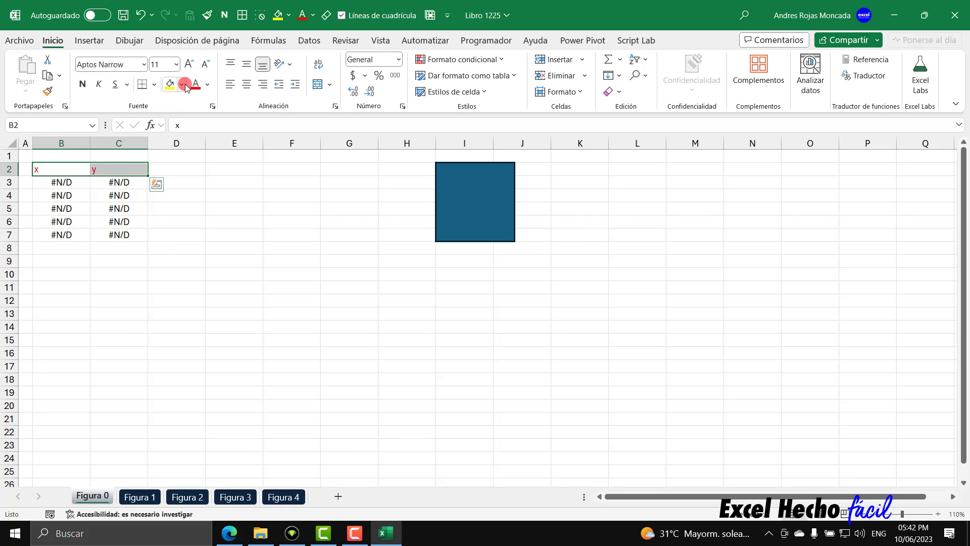
click(182, 84)
click(198, 115)
click(207, 84)
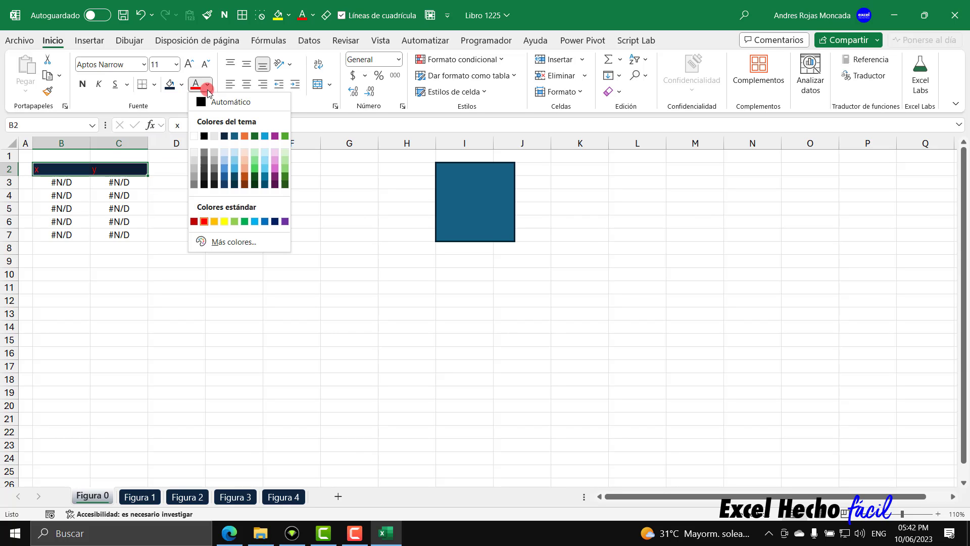
click(196, 135)
click(81, 86)
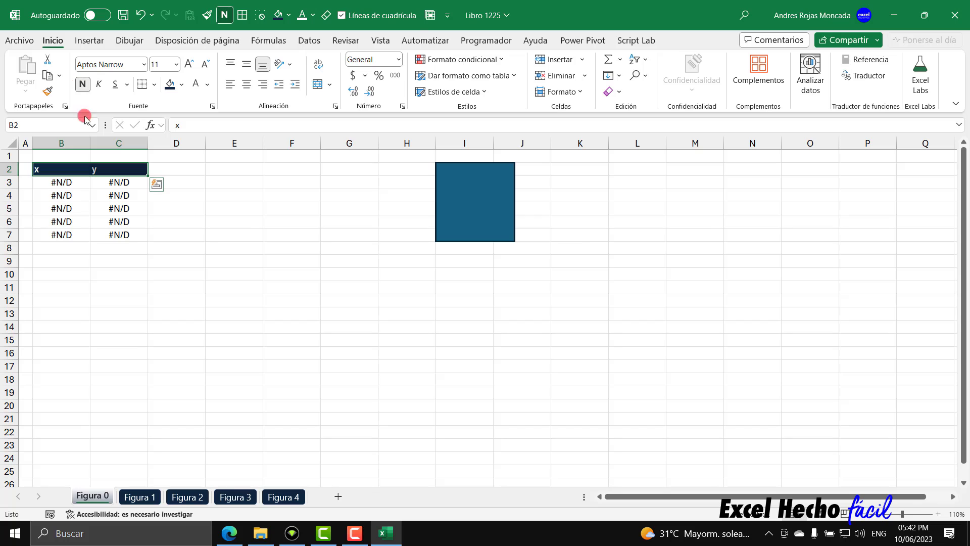
mouse_move(61, 183)
mouse_down()
mouse_move(122, 184)
mouse_move(126, 238)
mouse_up()
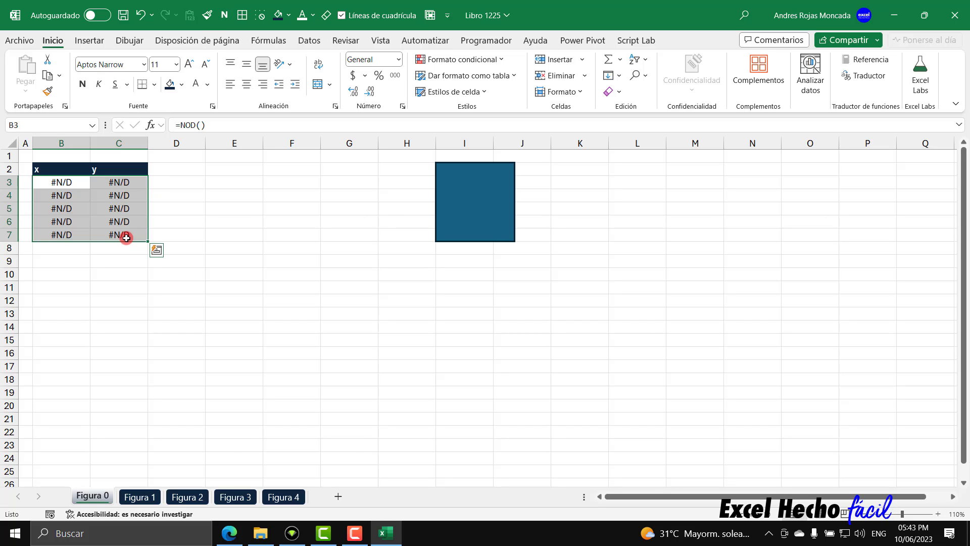
Step: Narrow column D to a width of 2
click(165, 144)
right_click(165, 145)
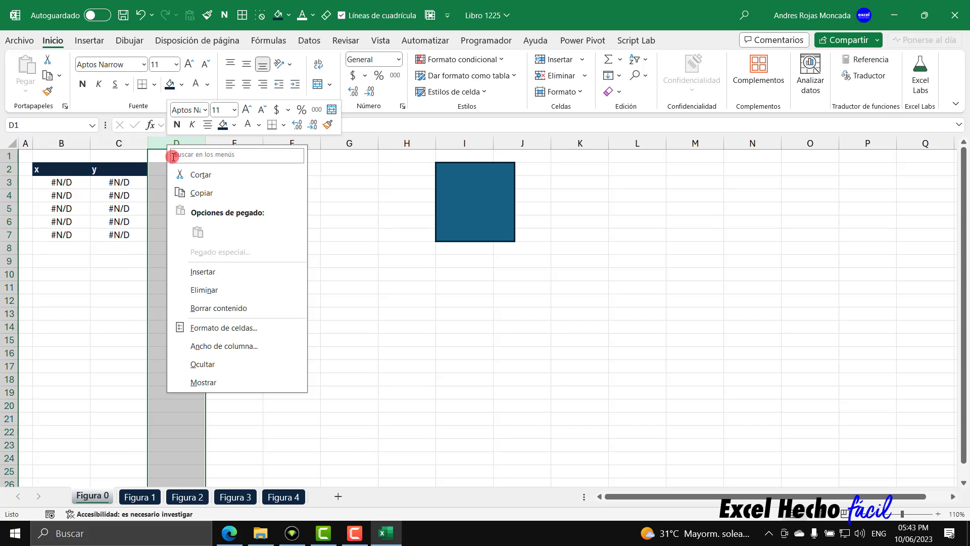
click(198, 347)
text(2)
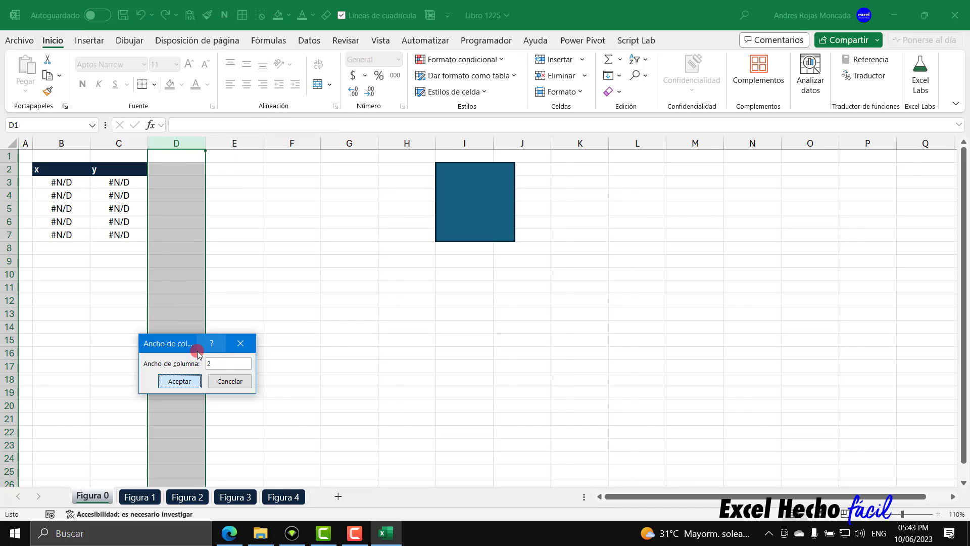
key(Return)
click(183, 170)
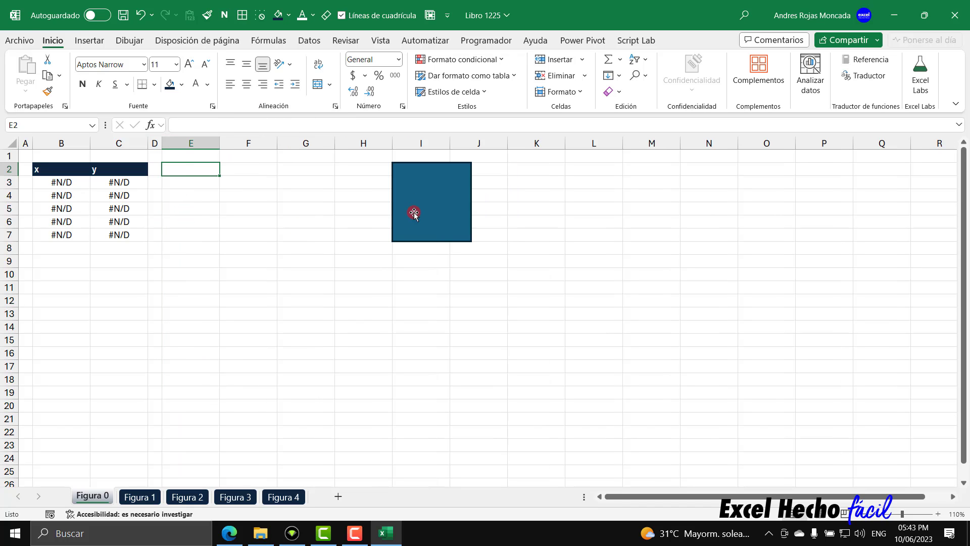
Step: Move the blue square right to columns K–L and select the x/y values in B3:C7
mouse_move(415, 201)
mouse_down()
mouse_move(538, 214)
mouse_move(539, 200)
mouse_up()
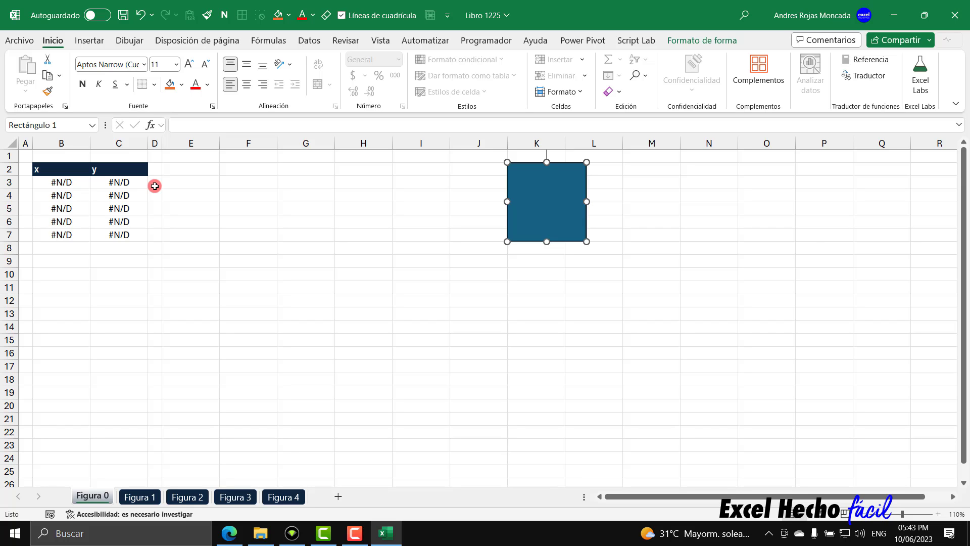
key(Escape)
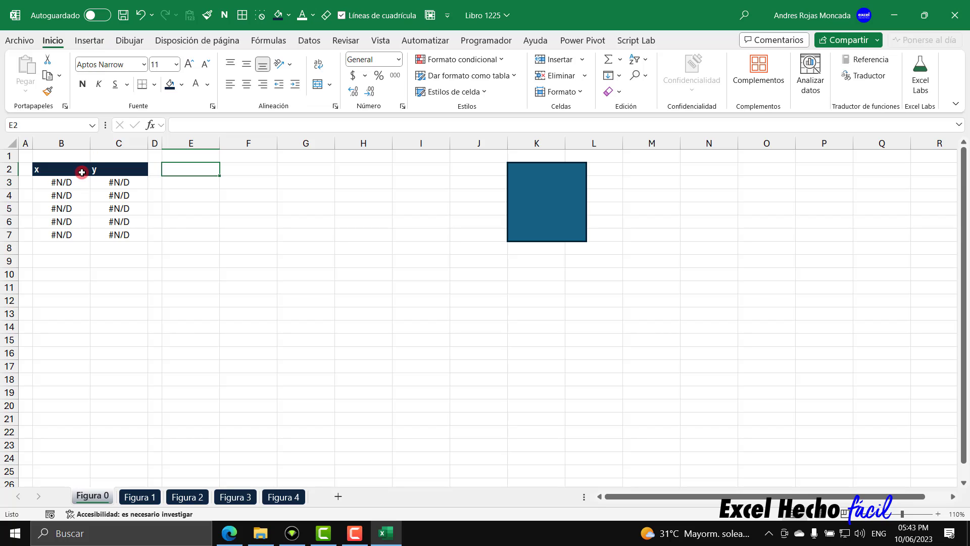
drag(81, 182, 115, 234)
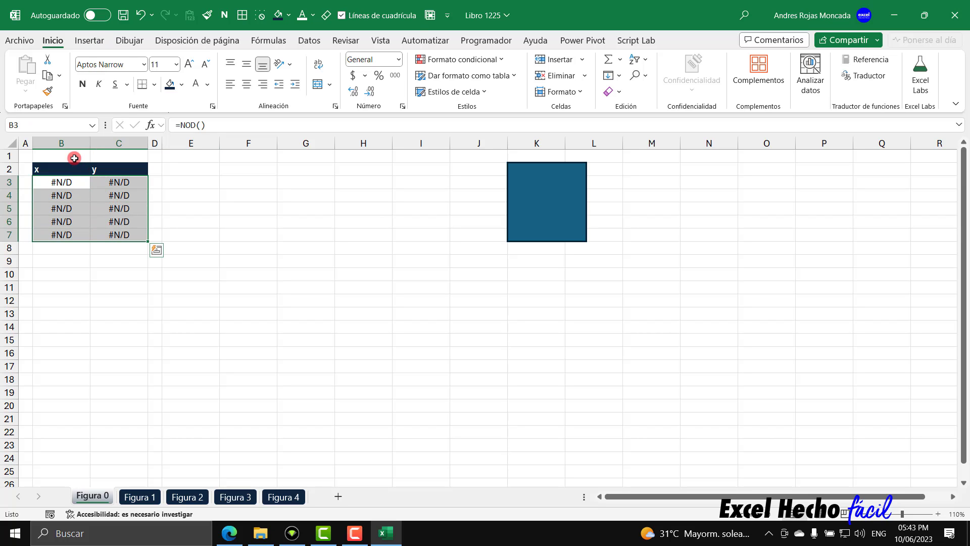
Step: Insert a scatter chart of B3:C7, shift it left toward column E, and delete its title
click(96, 40)
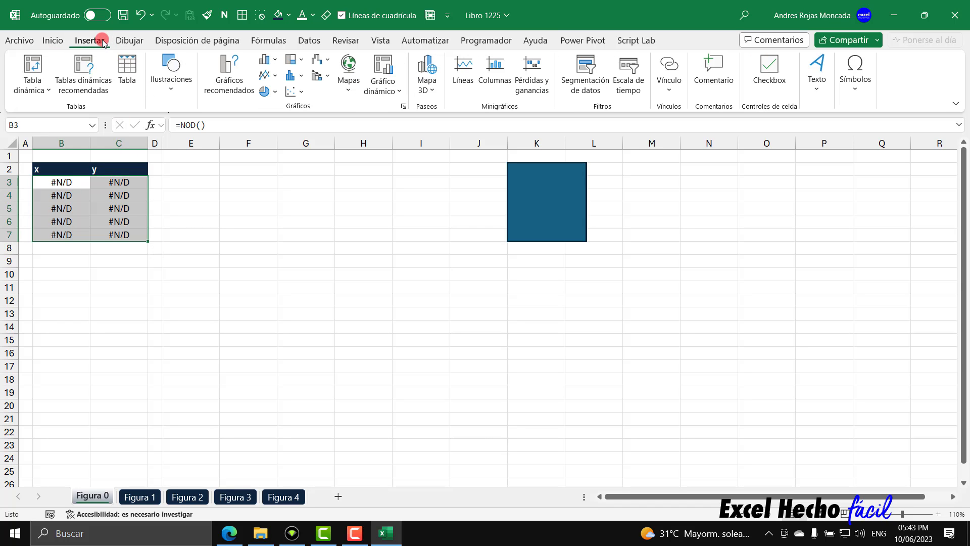
click(295, 91)
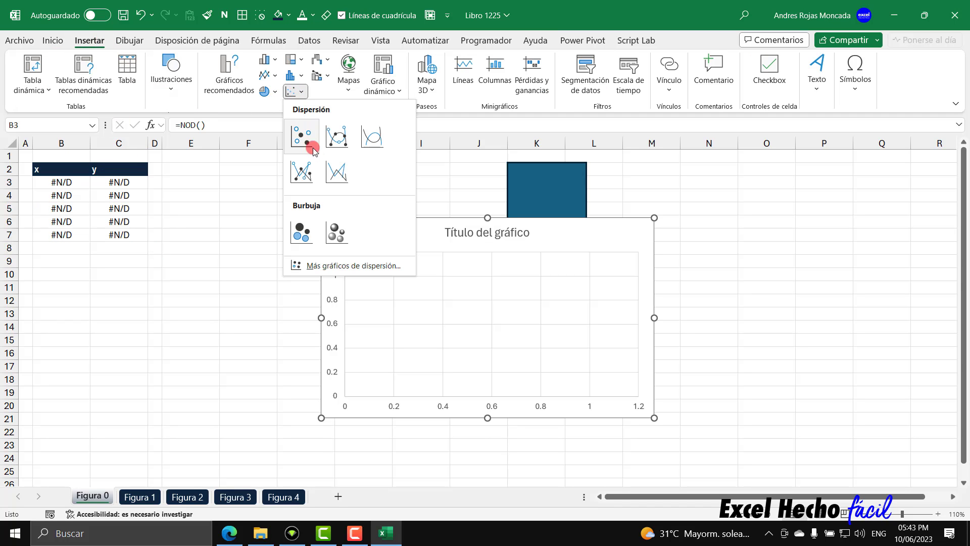
click(336, 174)
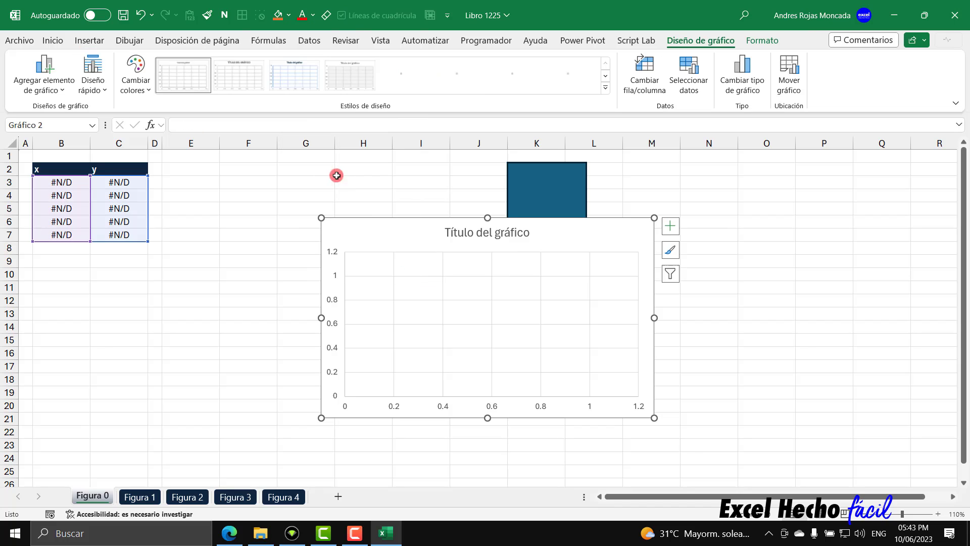
drag(394, 231, 249, 219)
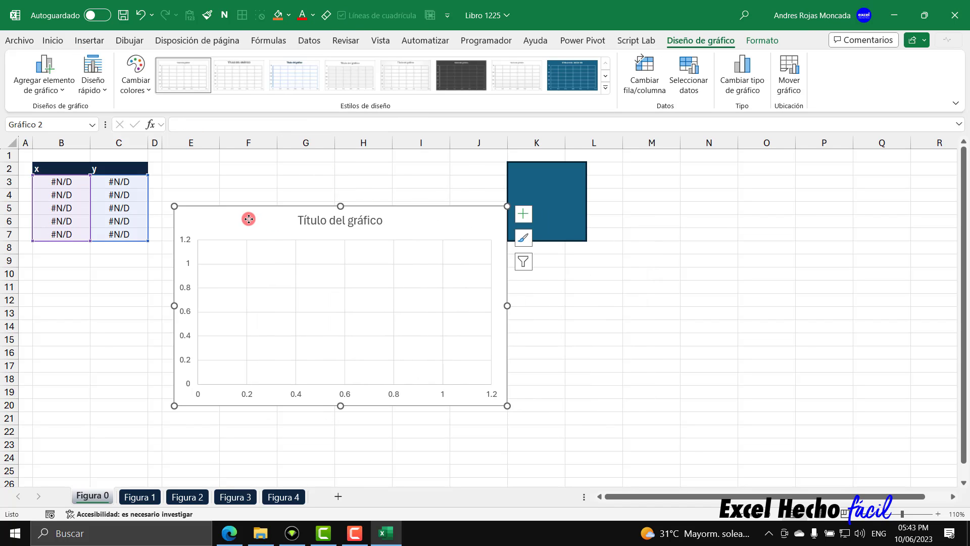
click(328, 219)
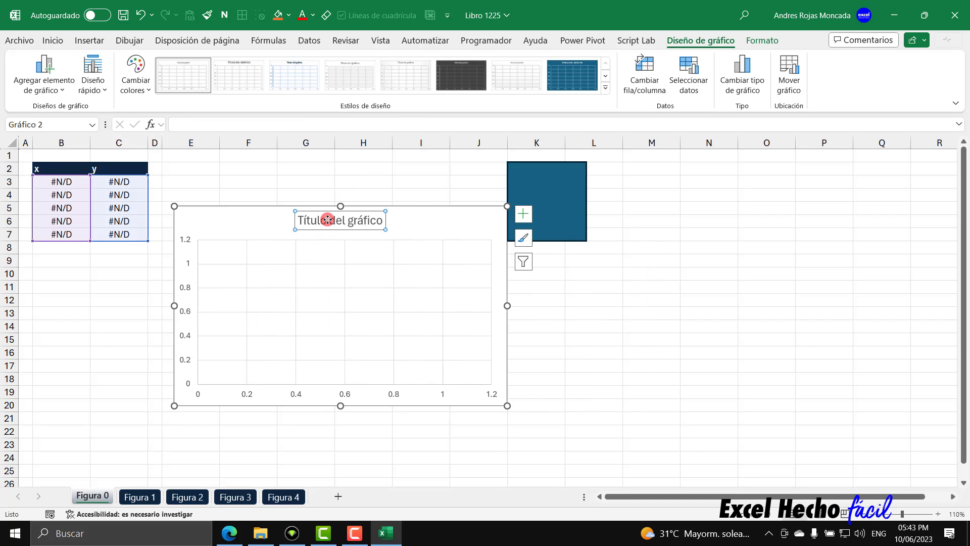
key(Delete)
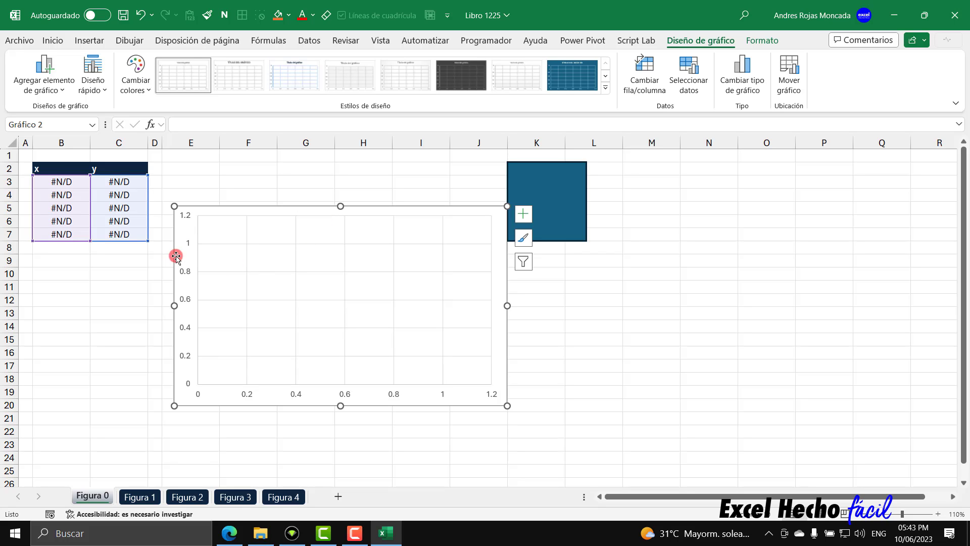
click(190, 244)
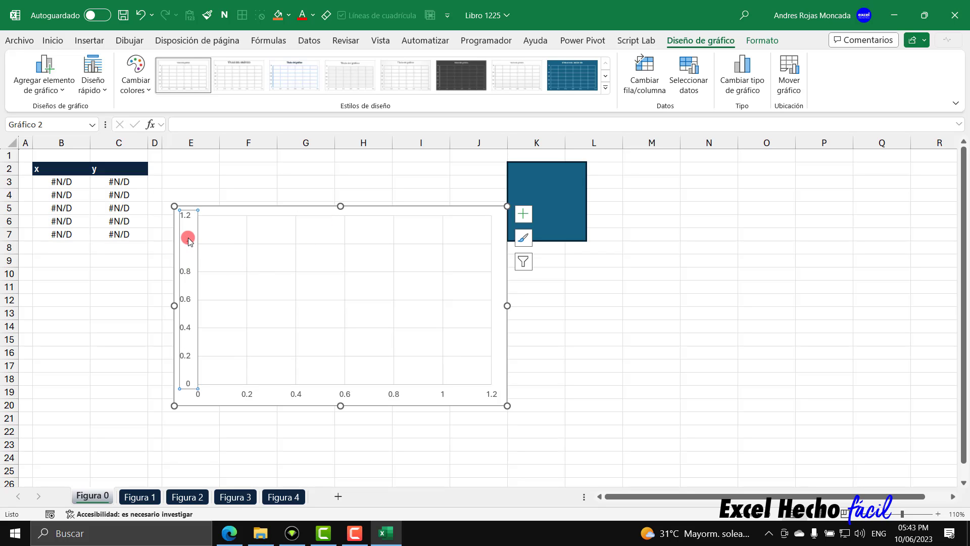
Step: Set the vertical axis maximum to 1 and major unit to 0.1
double_click(194, 313)
double_click(874, 267)
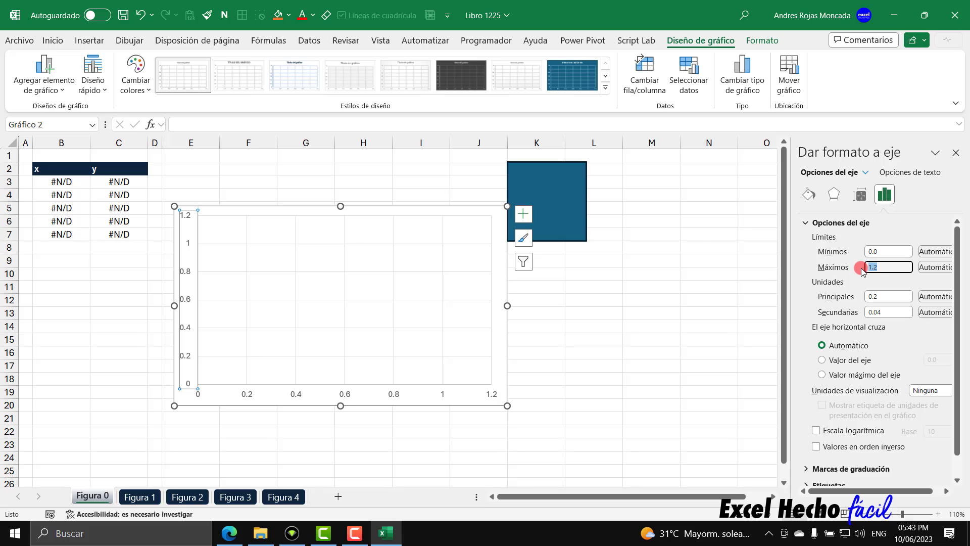
text(1)
key(Return)
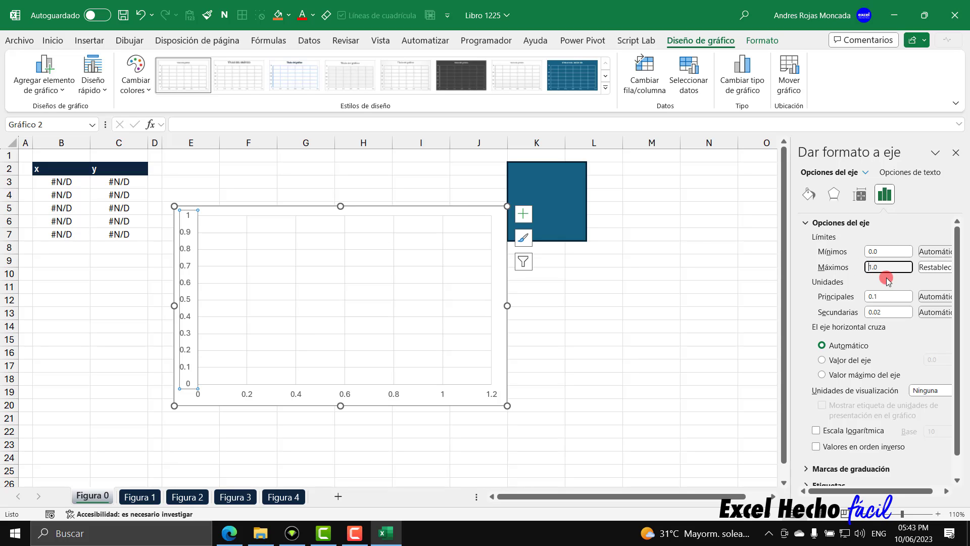
drag(893, 296, 849, 302)
text(0.1)
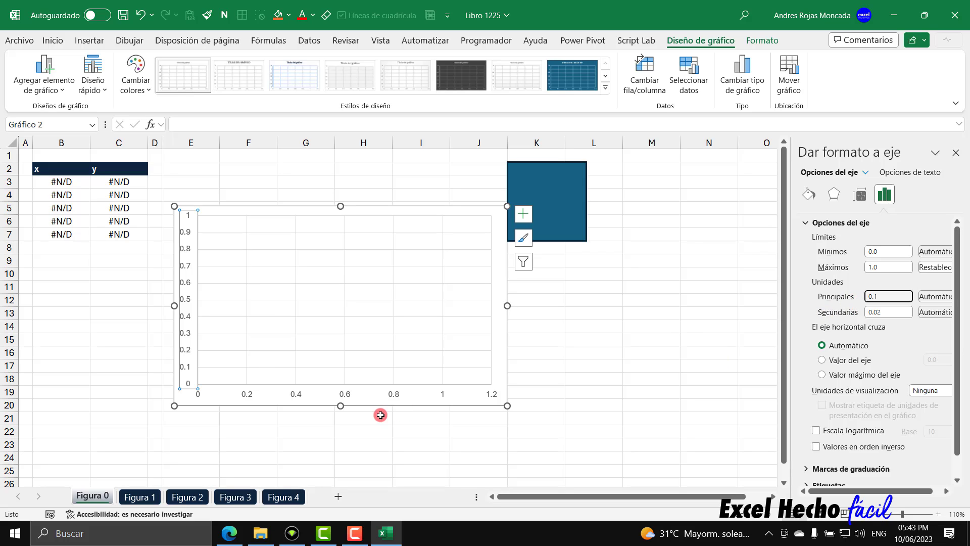
Step: Set the horizontal axis maximum to 1 and major unit to 0.1
click(402, 396)
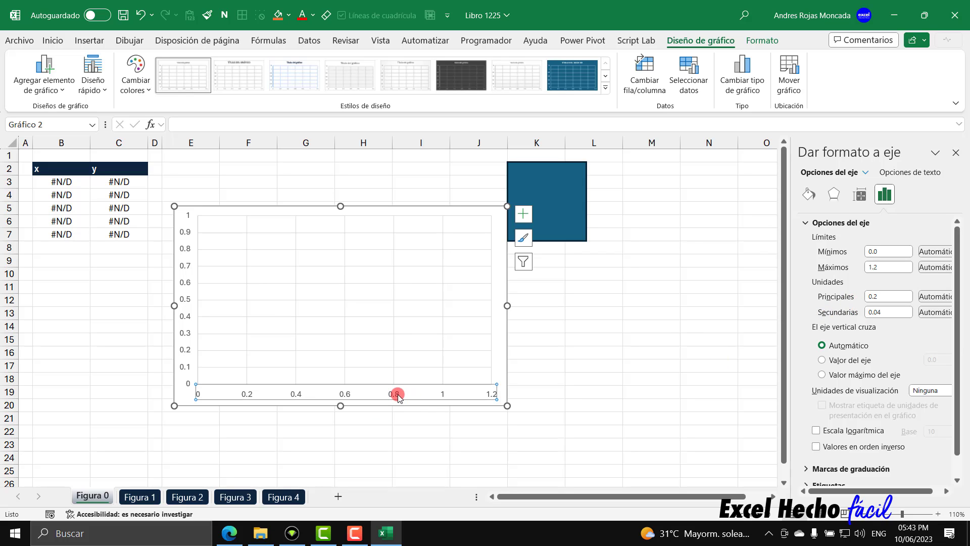
double_click(860, 268)
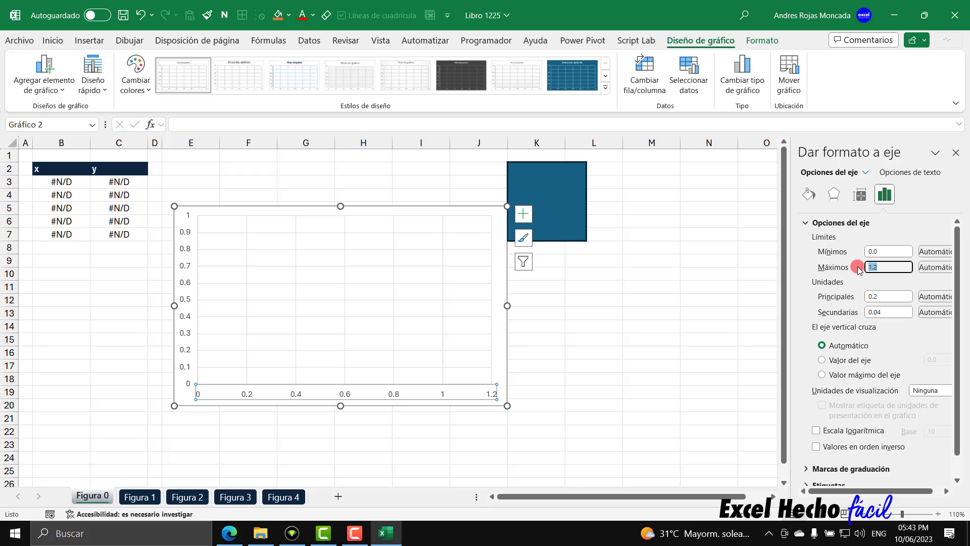
text(1)
key(Return)
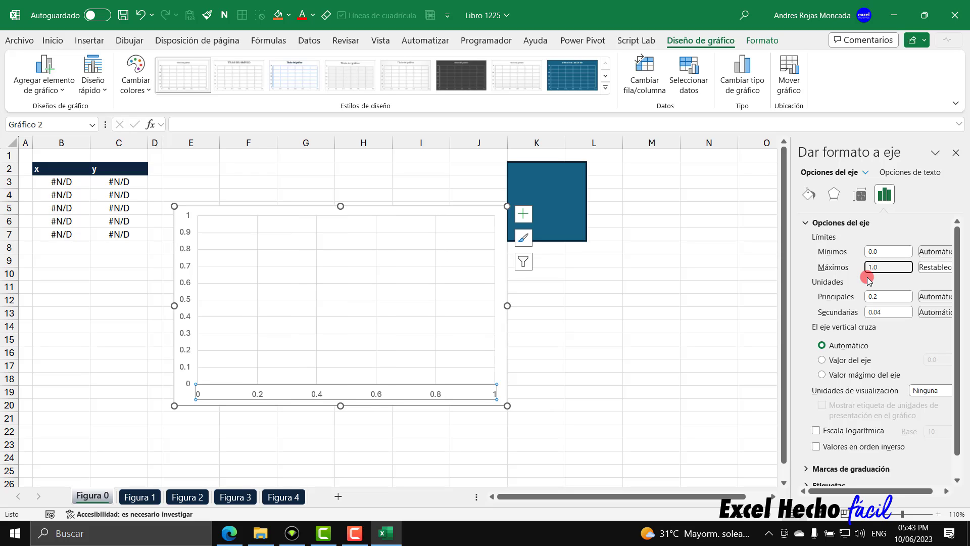
double_click(867, 297)
text(0.1)
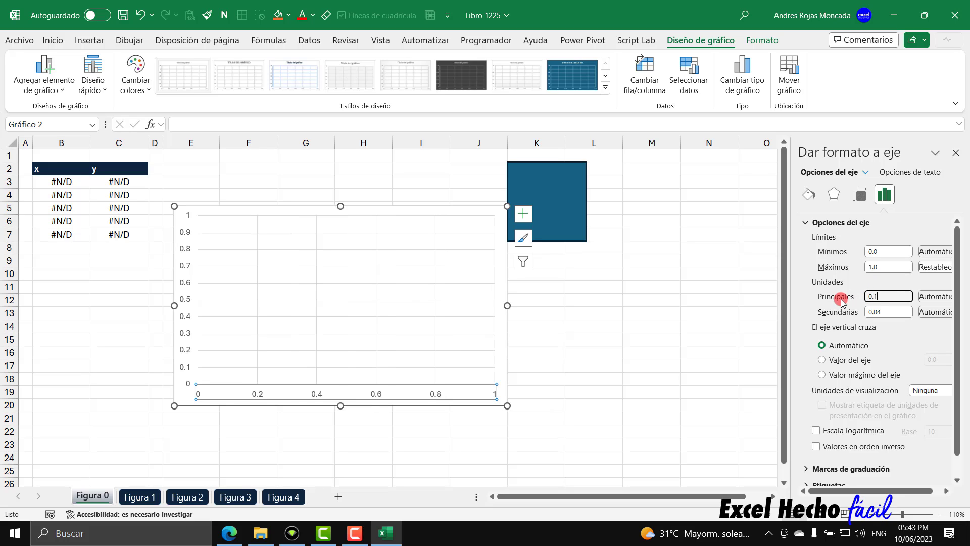
key(Return)
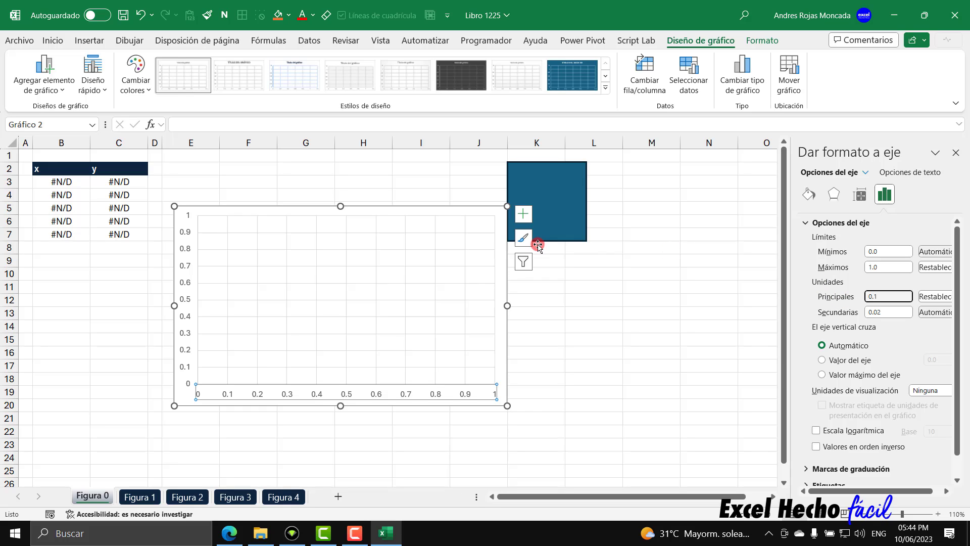
click(956, 152)
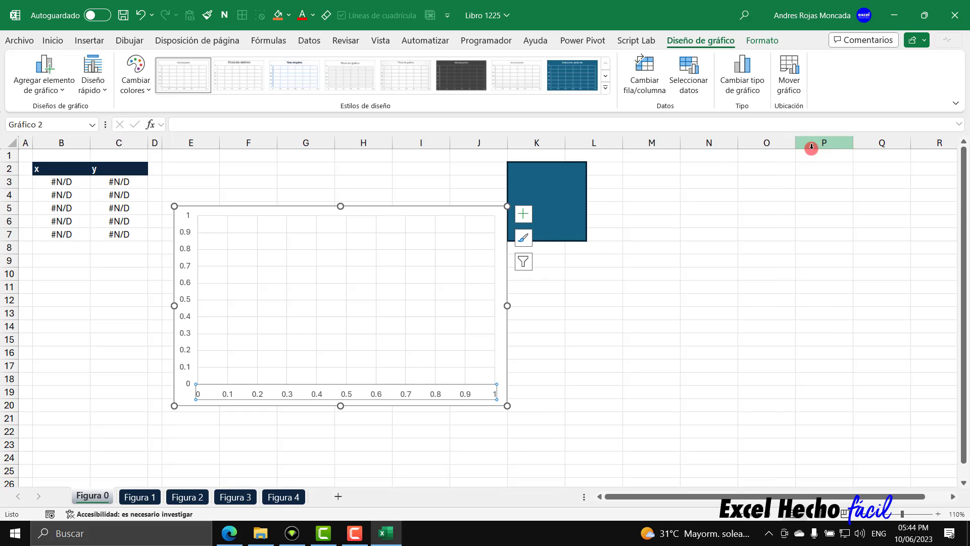
Step: Resize the chart to 4 inches high by 4 inches wide and move it up beside the x/y table
click(481, 234)
click(438, 212)
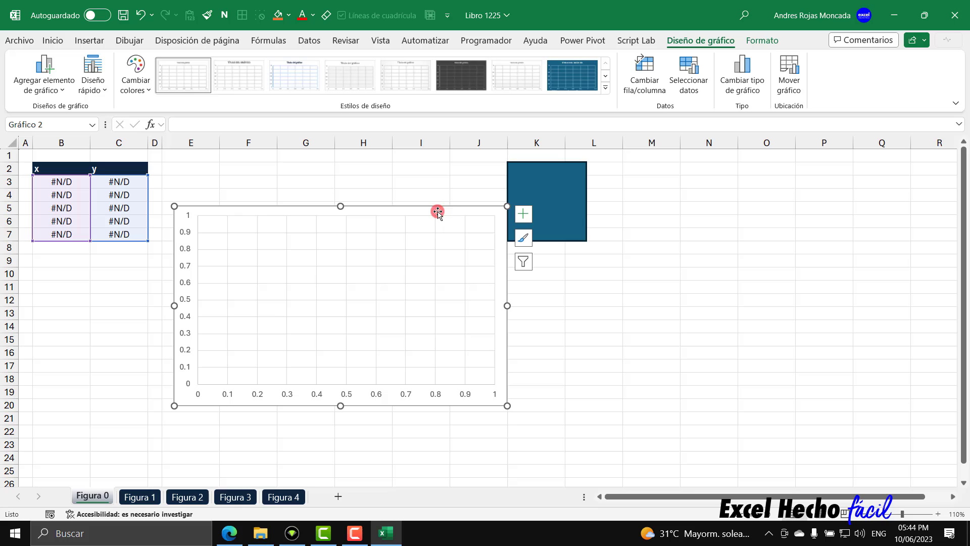
click(763, 40)
click(883, 66)
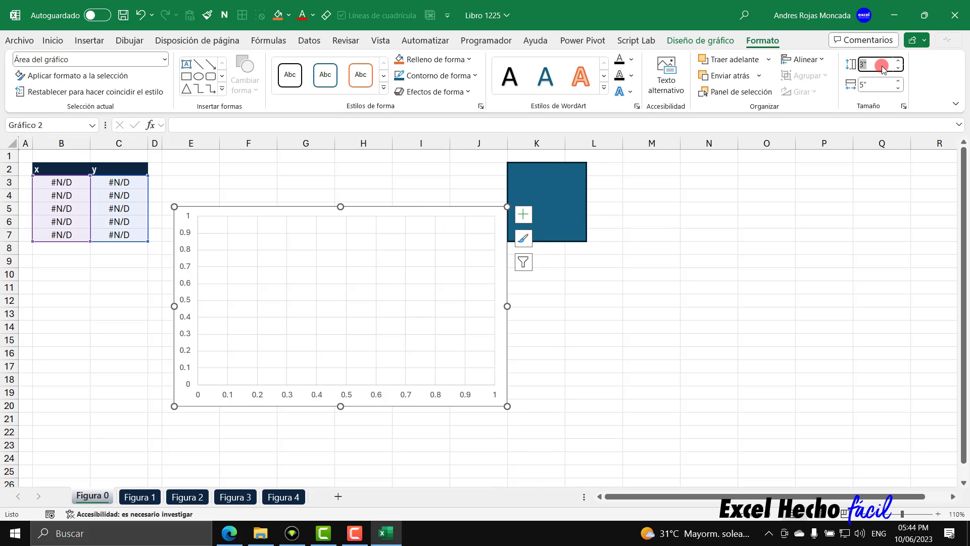
text(4)
key(Return)
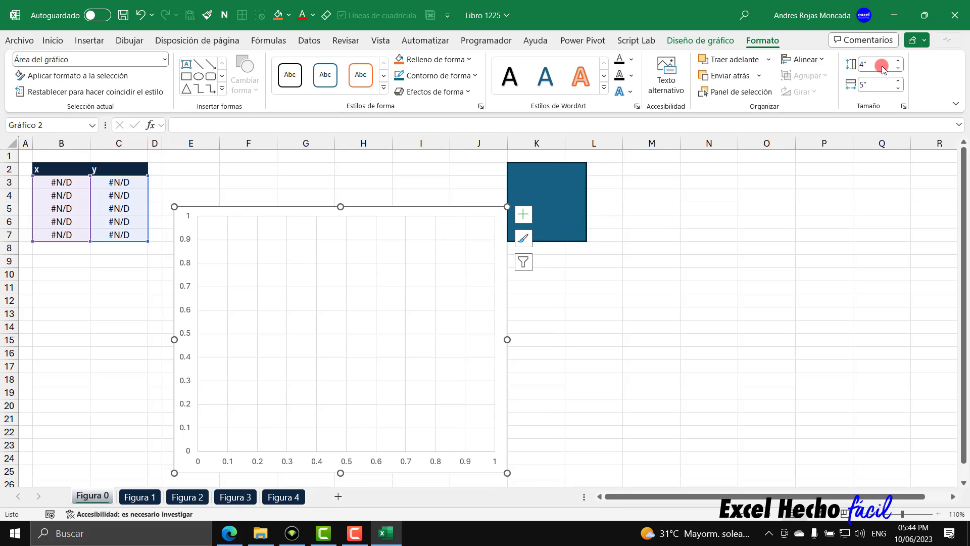
click(882, 85)
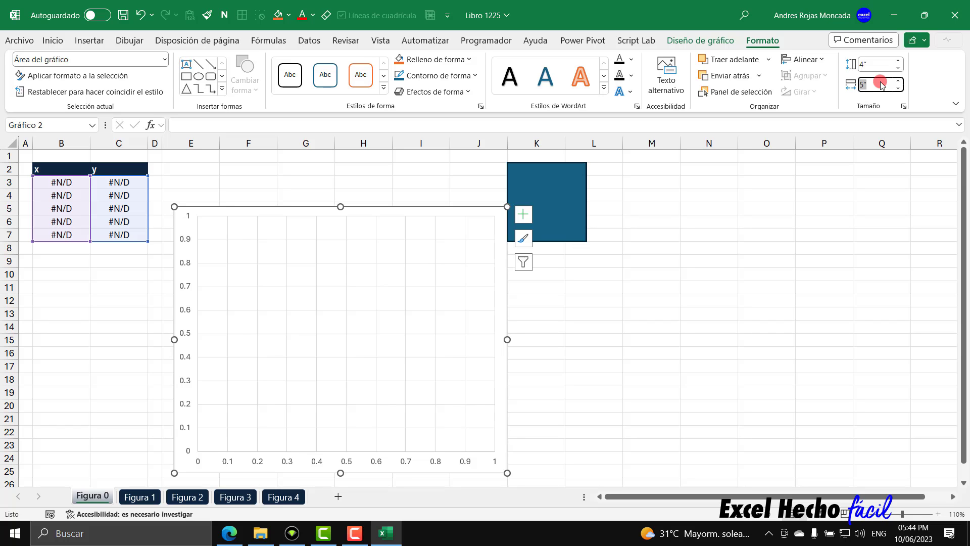
text(4)
key(Return)
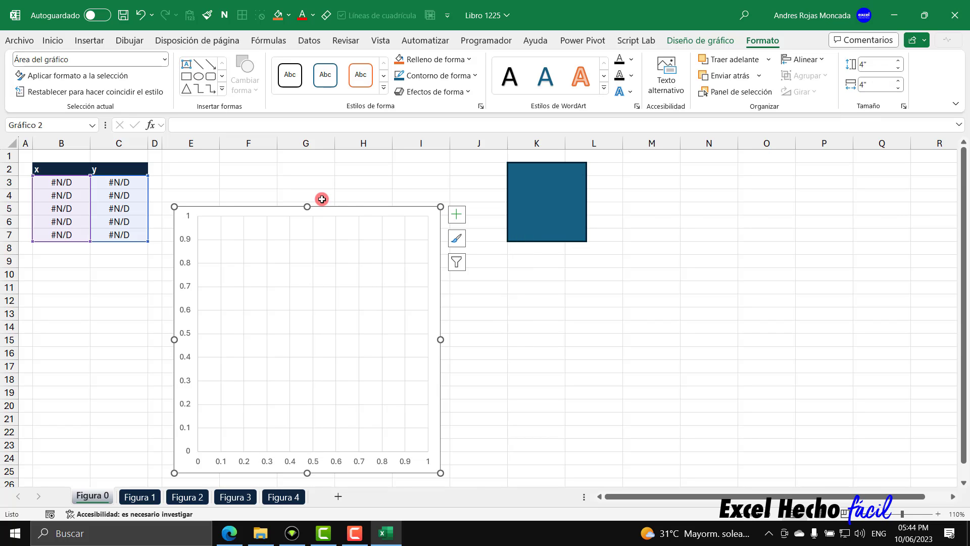
drag(226, 216, 213, 167)
key(Escape)
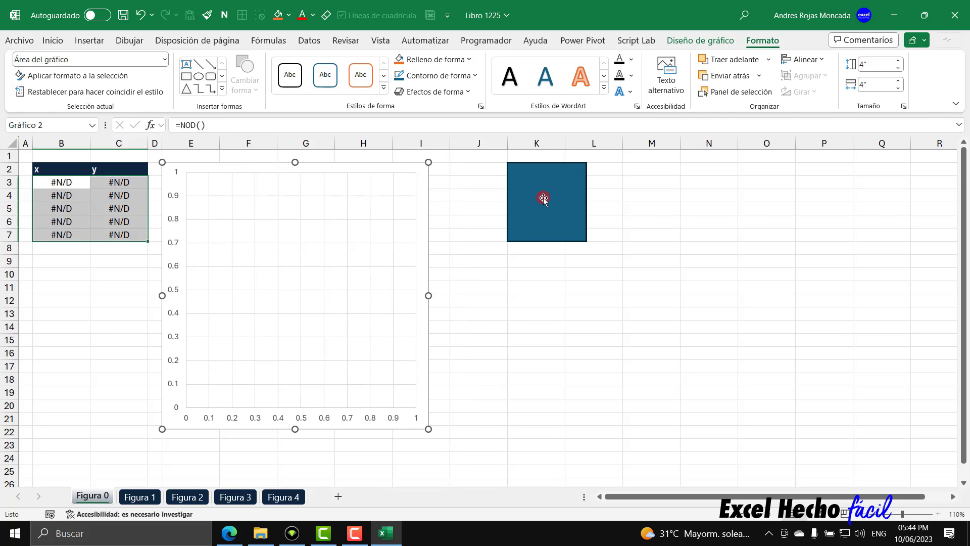
Step: Enter the first point (0, 0) in B3:C3
click(78, 182)
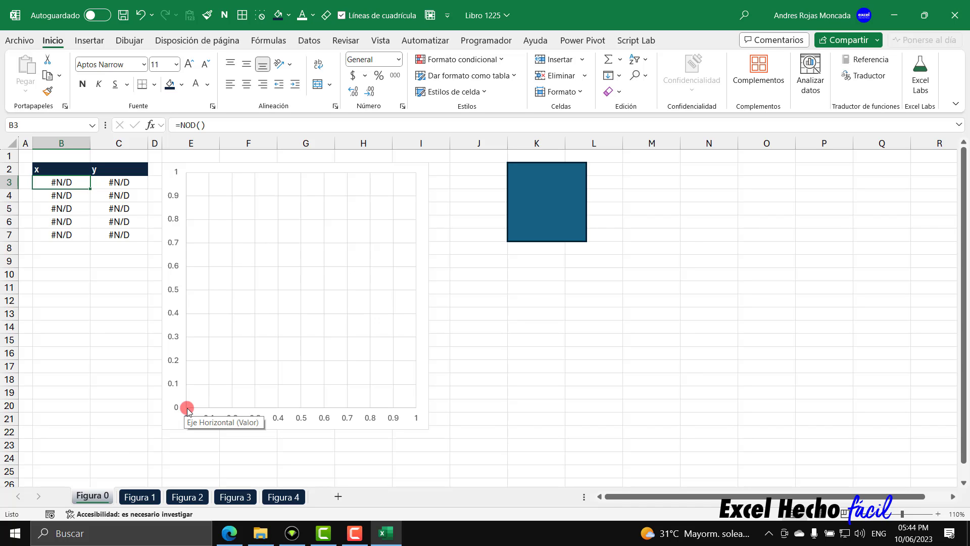
text(0)
key(Right)
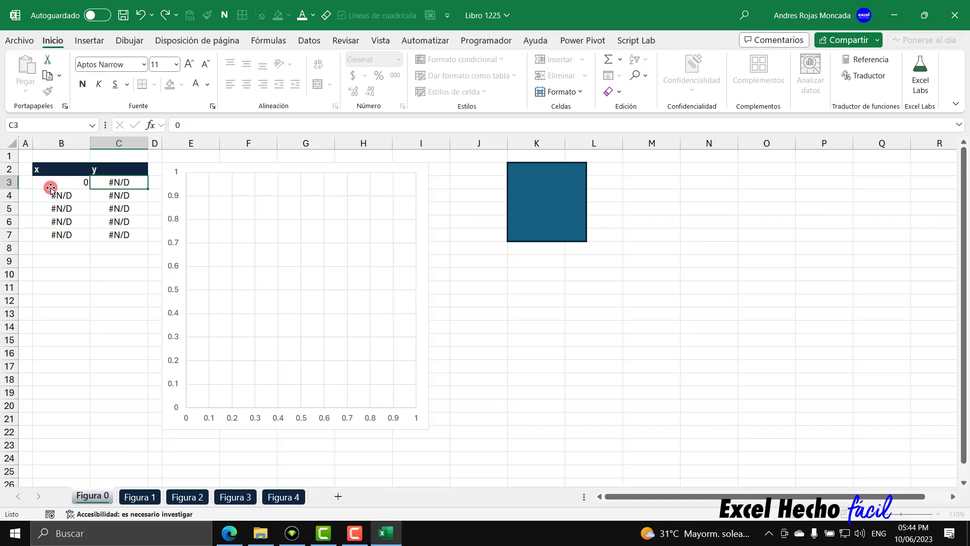
text(0)
key(Return)
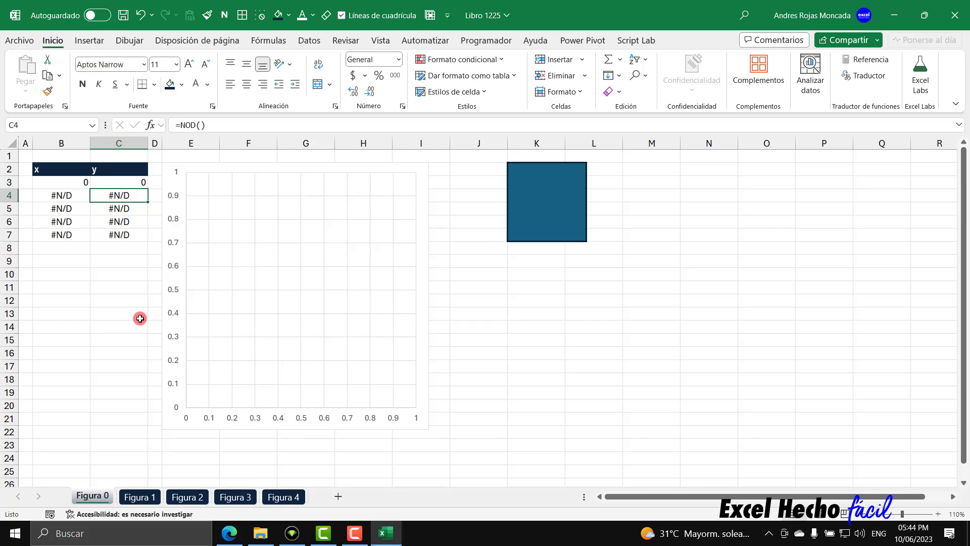
Step: Enter the second point with x 0 in B4 and y 1 in C4
drag(65, 196, 119, 199)
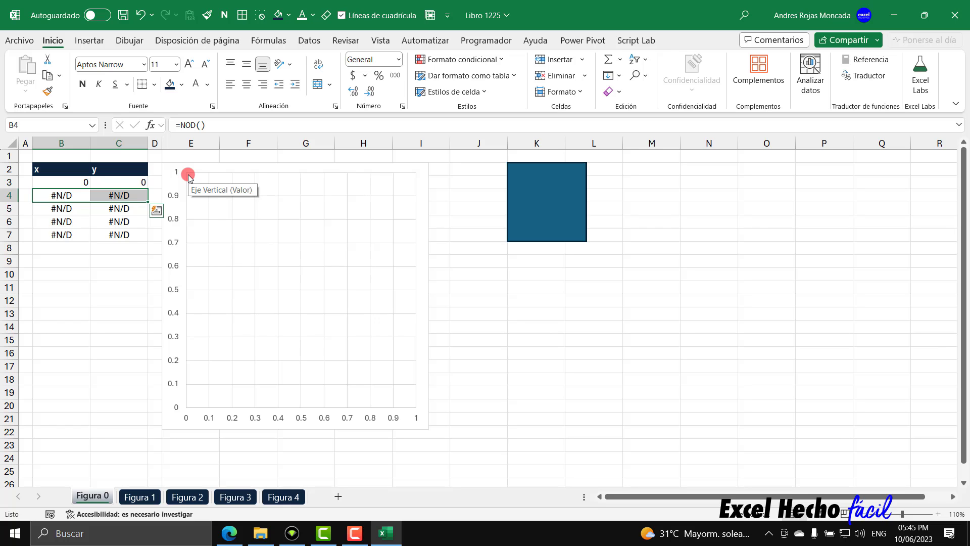
click(73, 196)
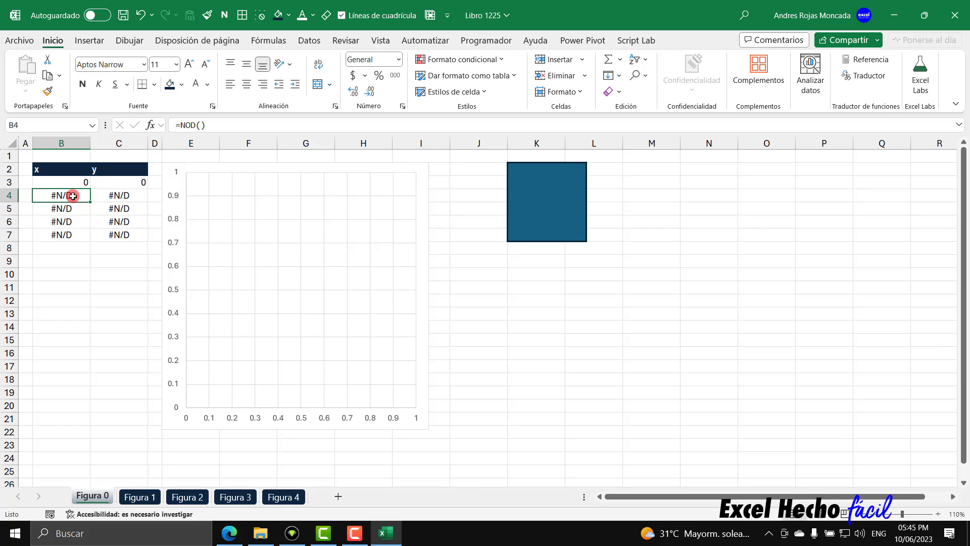
text(0)
key(Tab)
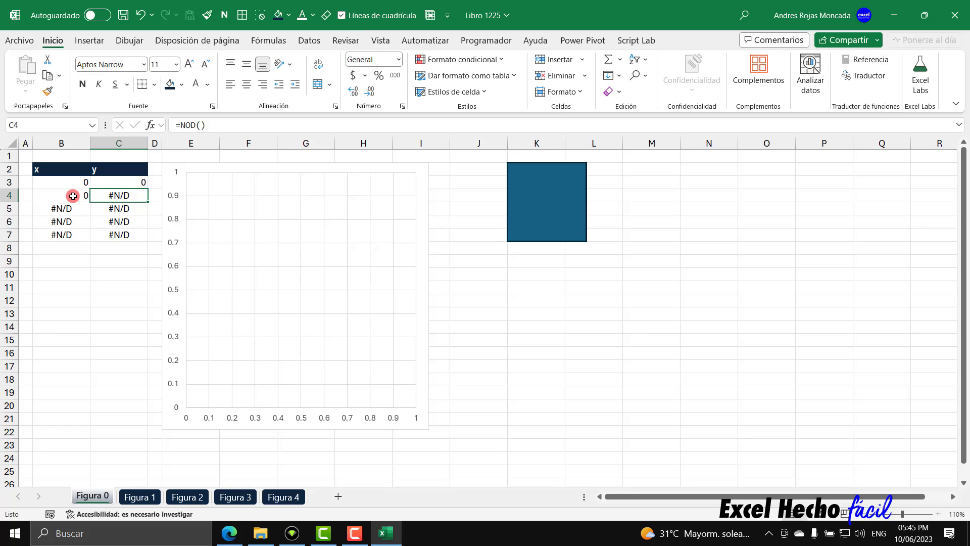
text(1)
key(Return)
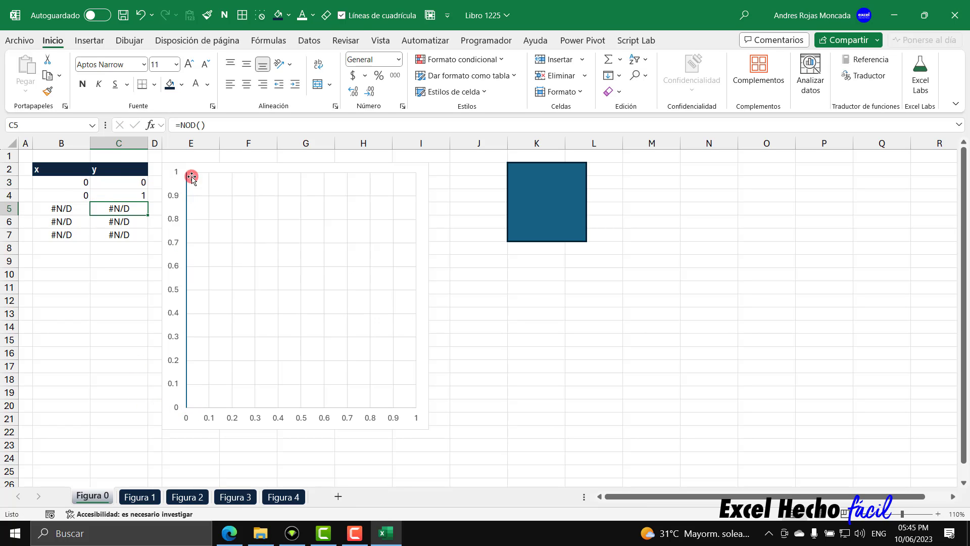
drag(78, 187, 135, 195)
drag(71, 183, 117, 180)
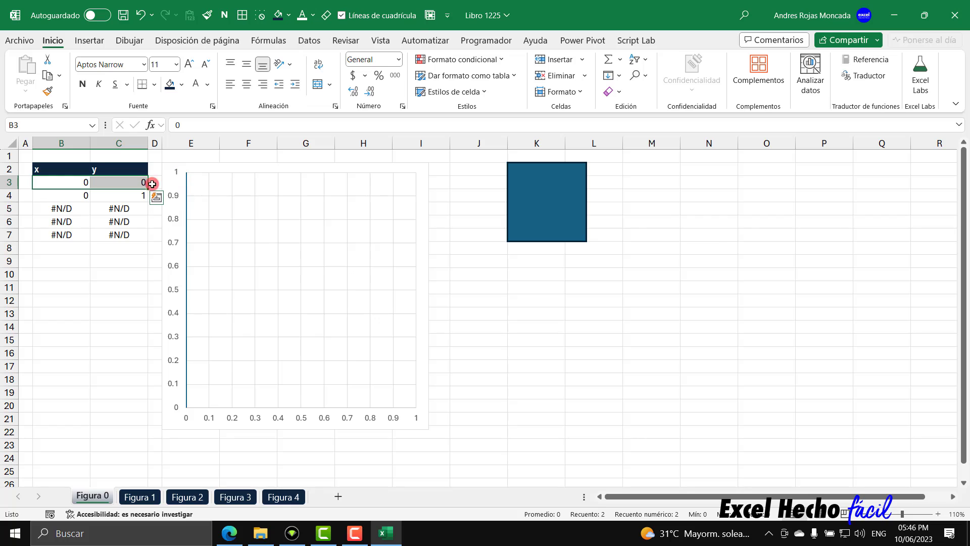
drag(71, 196, 109, 196)
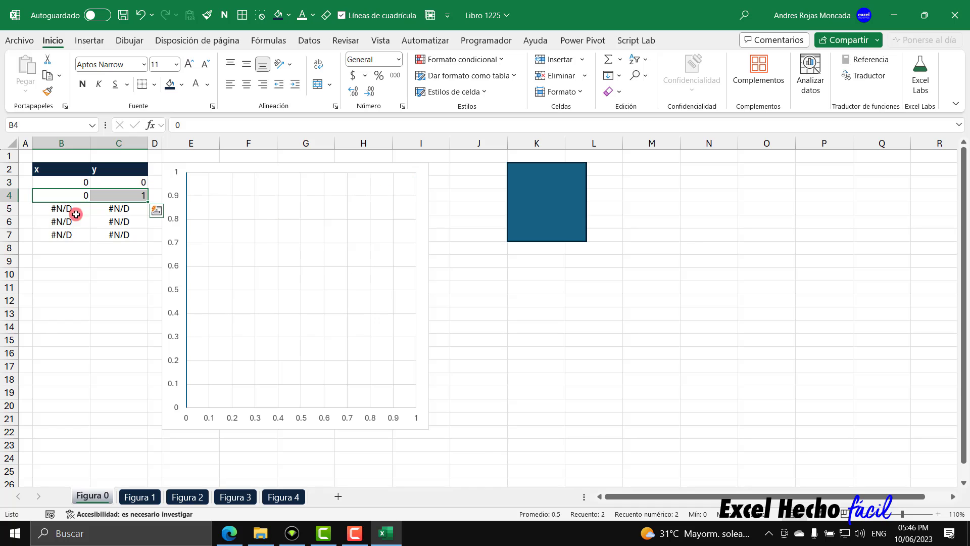
Step: Enter the corner points (1,1) in B5:C5 and (1,0) in B6:C6
click(61, 208)
text(1)
key(Tab)
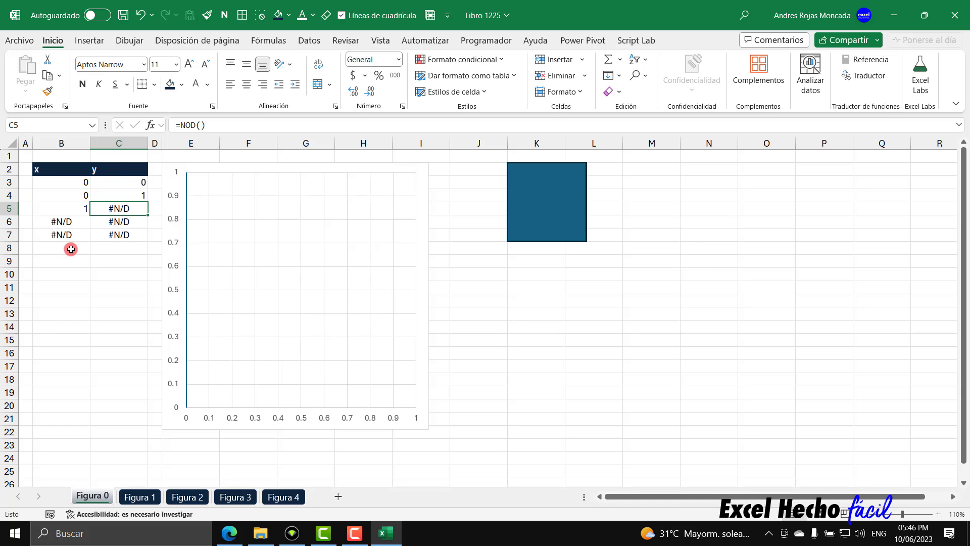
text(1)
key(Return)
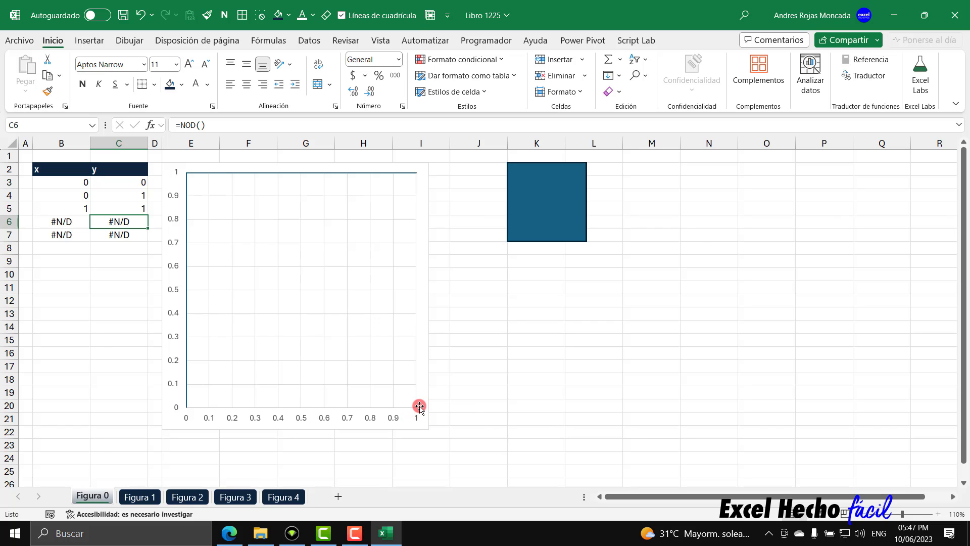
click(74, 223)
text(1)
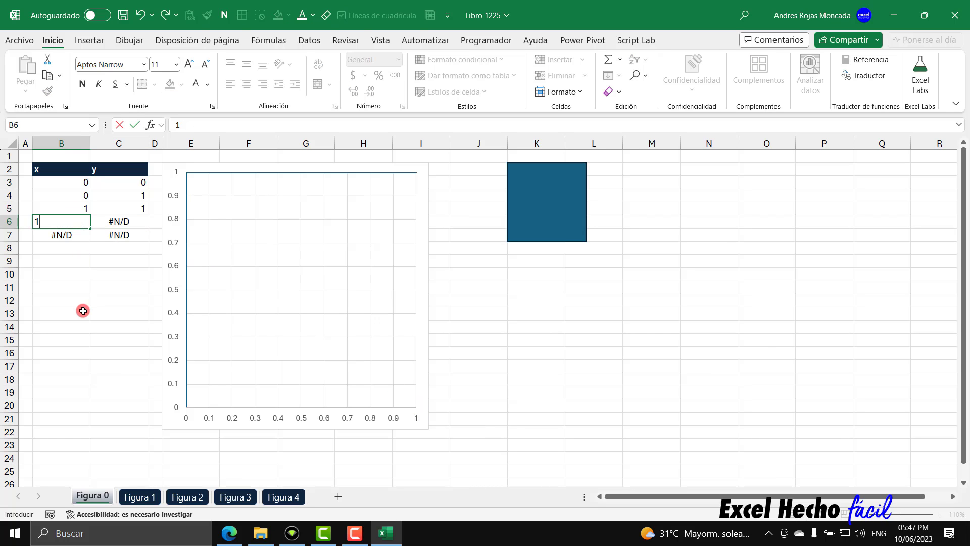
key(Tab)
text(0)
key(Return)
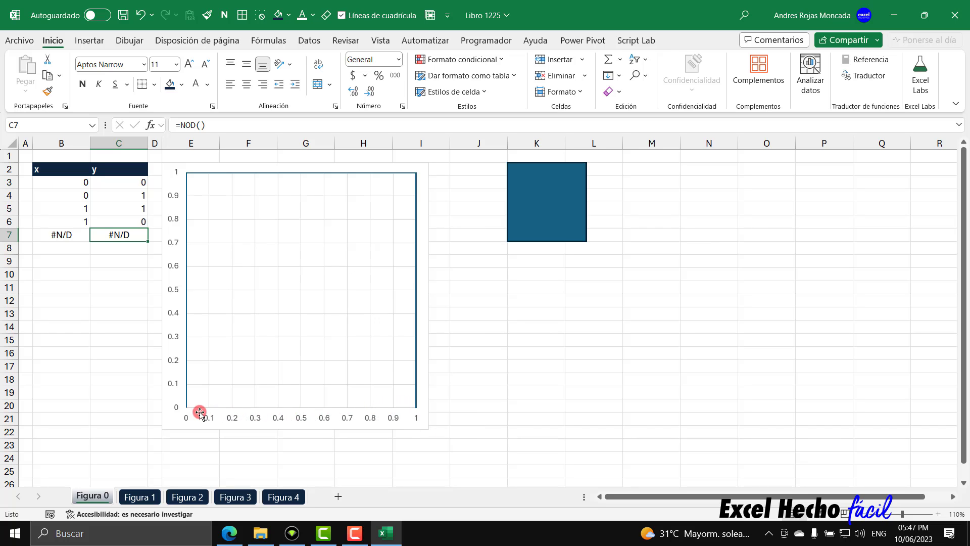
mouse_move(187, 407)
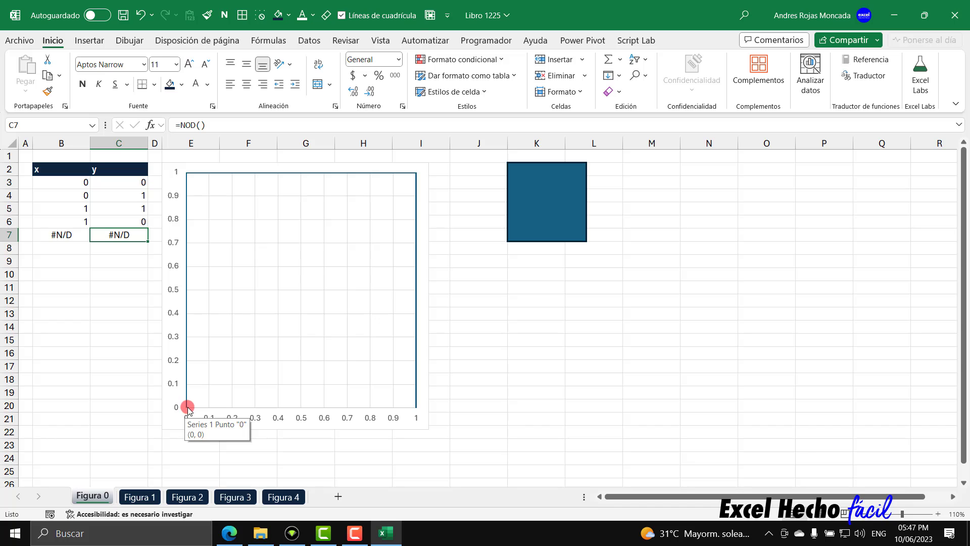
Step: Close the square outline with the point (0,0) in B7:C7
click(61, 236)
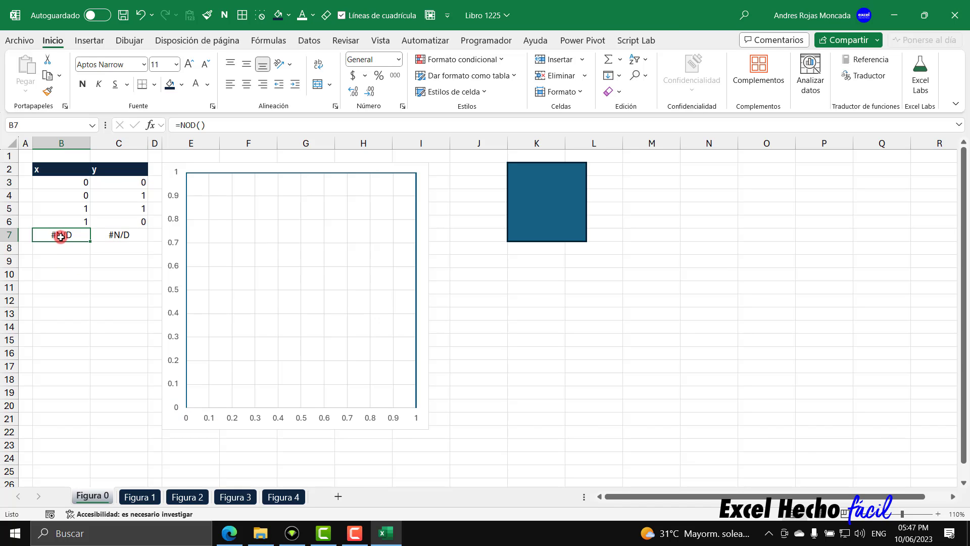
text(0)
key(Tab)
text(0)
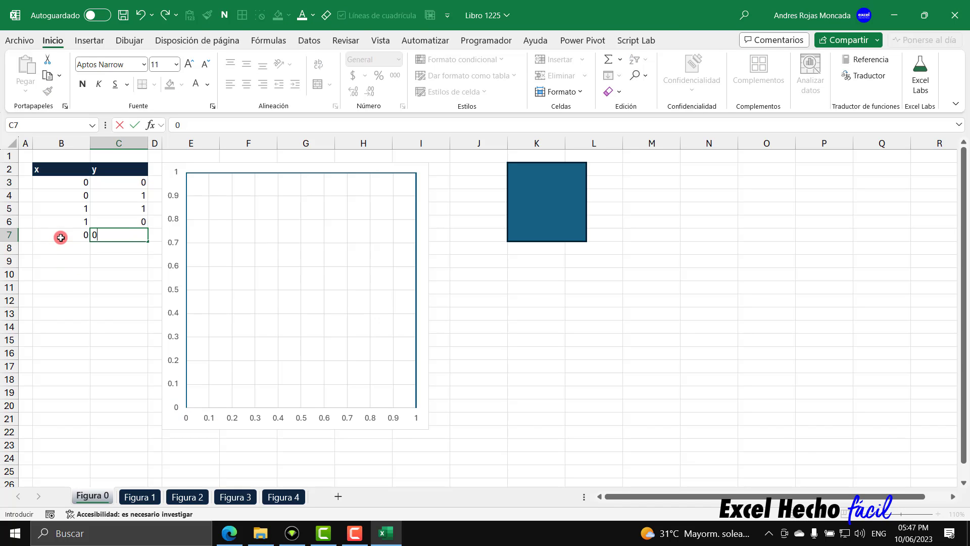
key(Down)
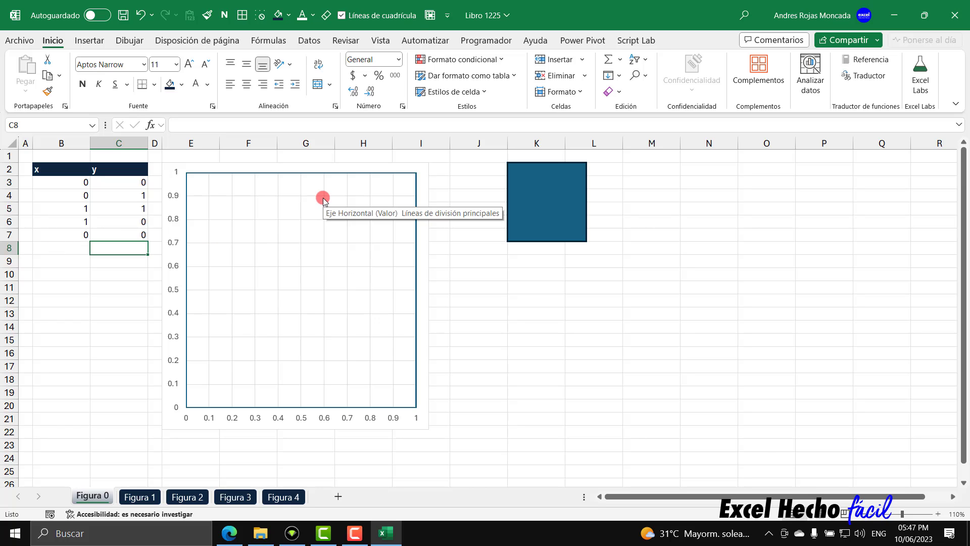
Step: Duplicate the blue square, move the copy to the right, and shrink it slightly
click(541, 197)
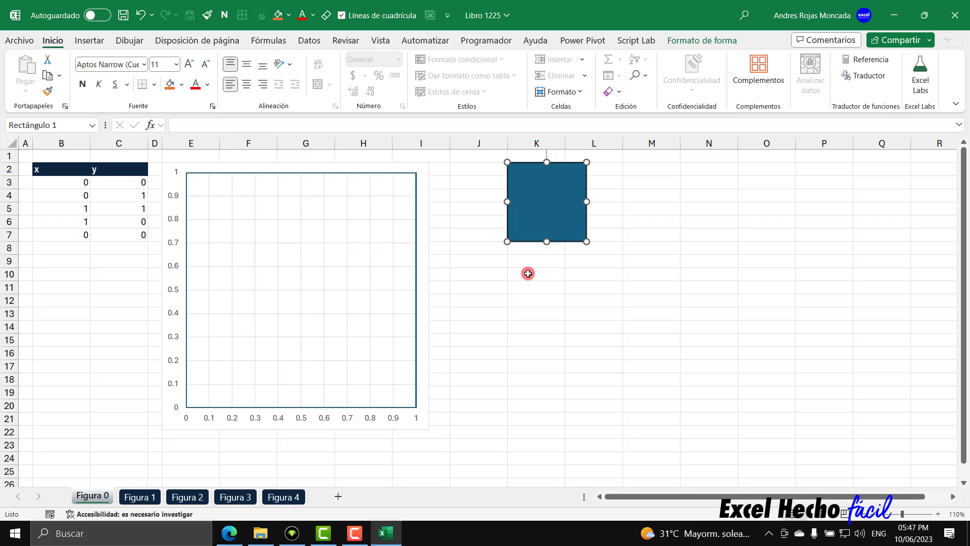
key(ctrl+c)
key(ctrl+v)
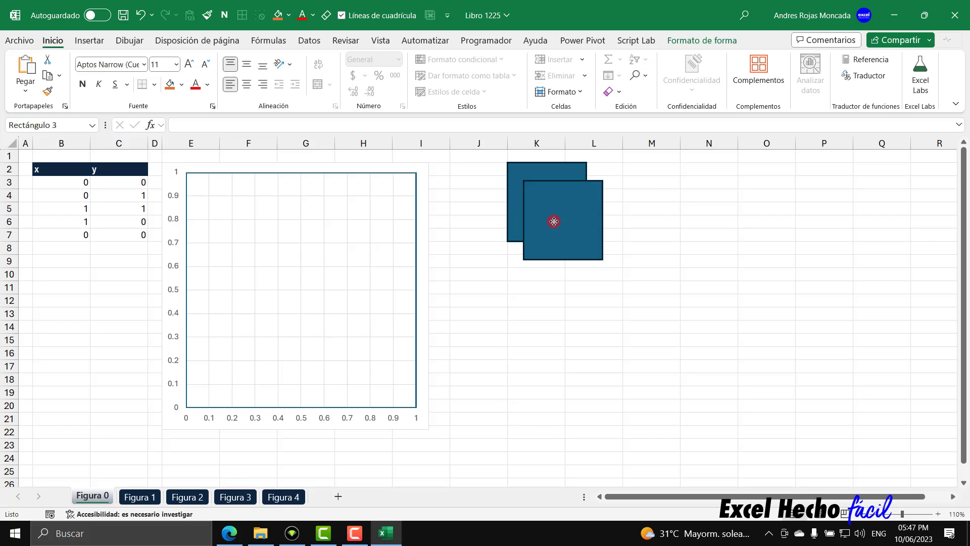
drag(555, 221, 652, 246)
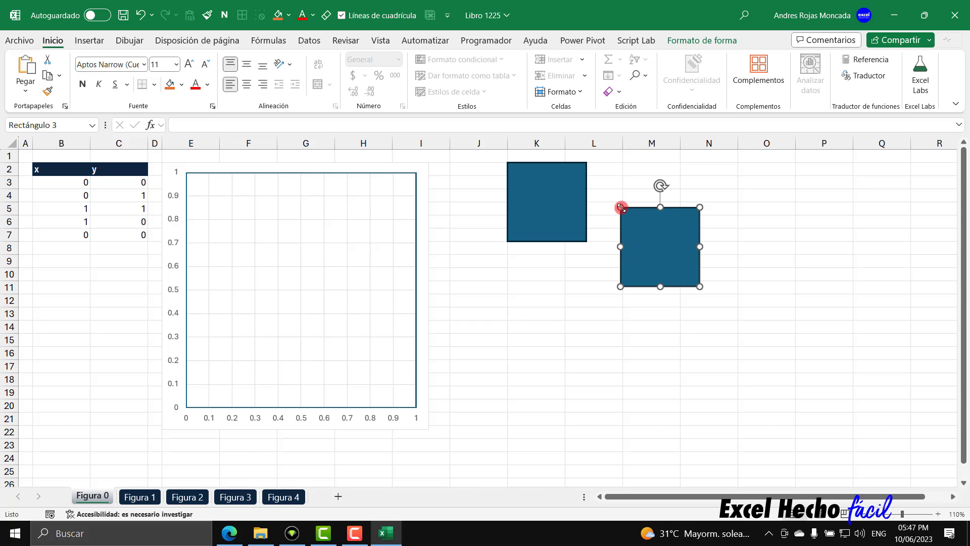
drag(621, 207, 625, 210)
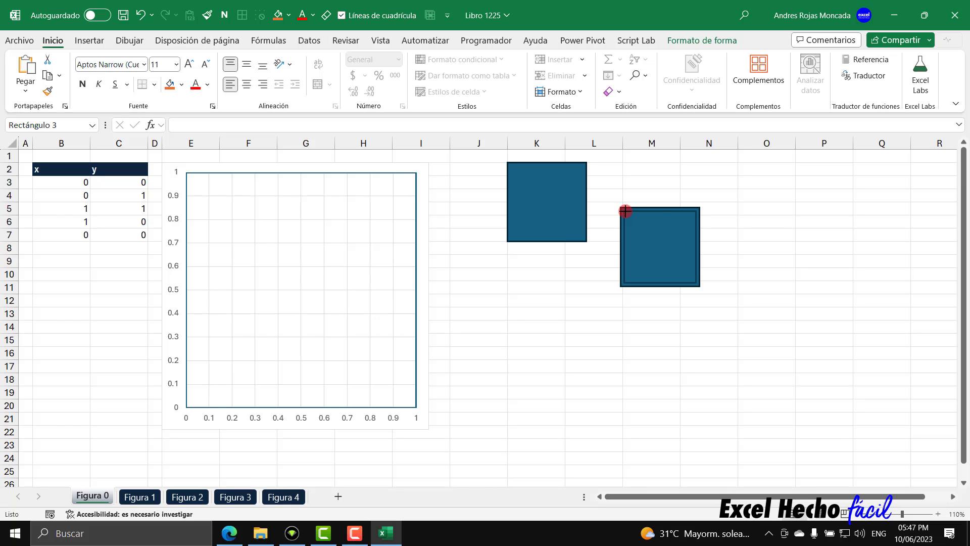
drag(625, 211, 625, 211)
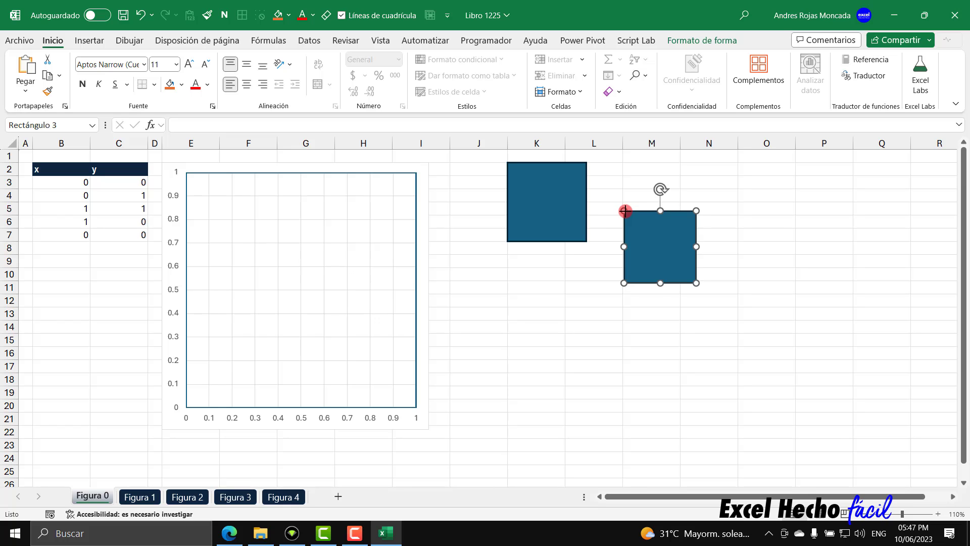
click(576, 208)
click(680, 254)
Step: Compare the original blue square with the smaller copy by selecting each in turn
click(560, 220)
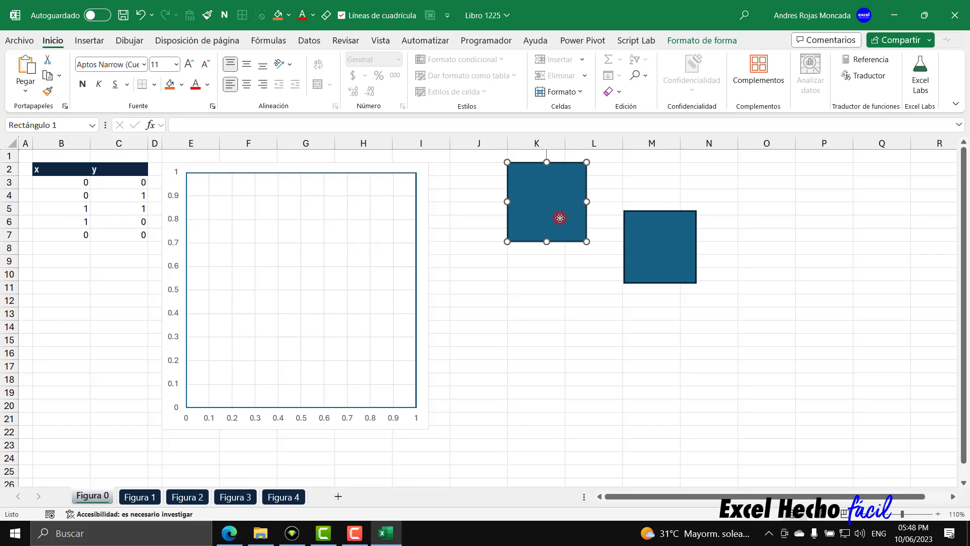
click(683, 238)
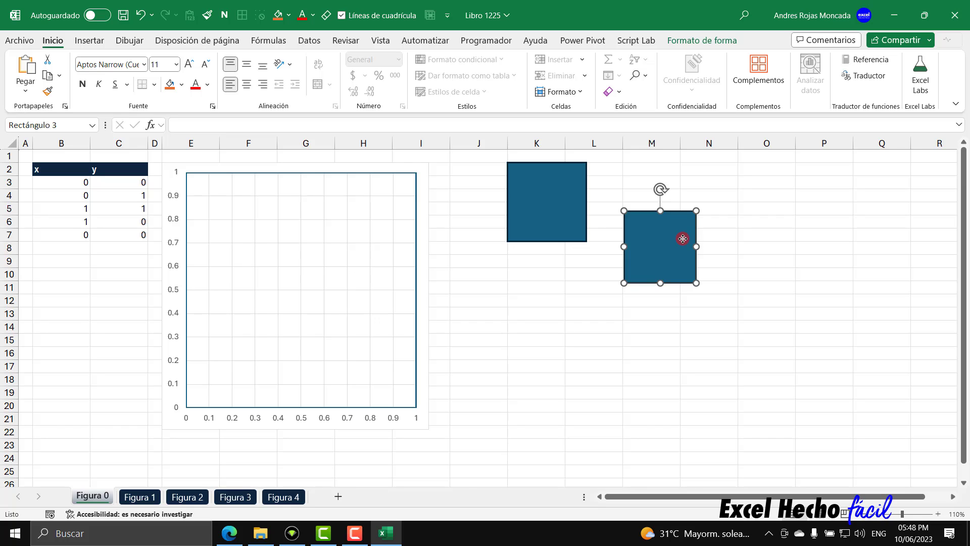
click(557, 201)
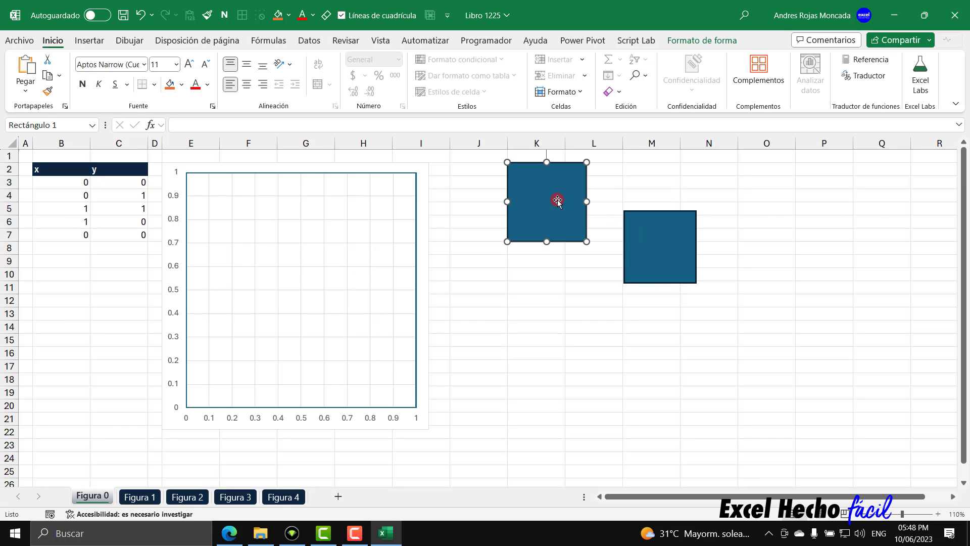
click(671, 234)
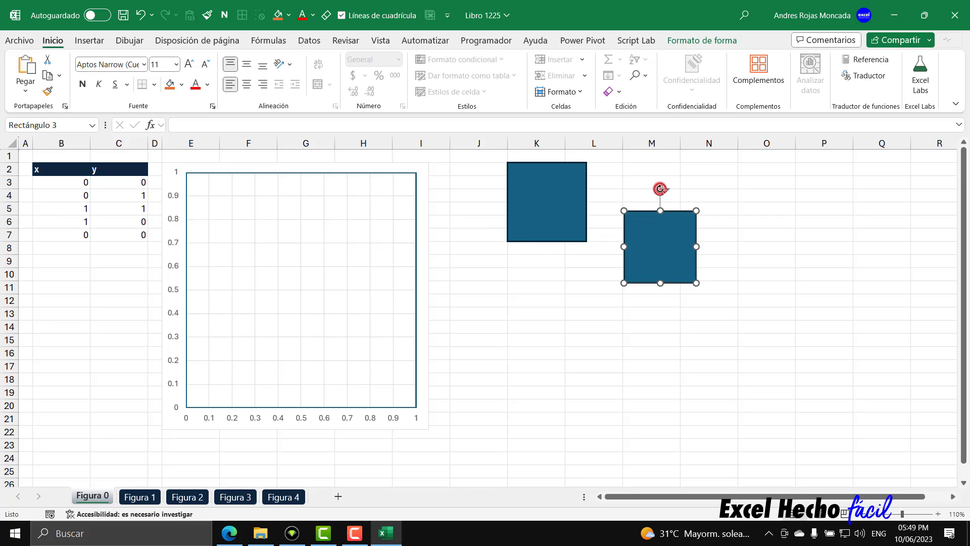
Step: Stack two progressively smaller, further-rotated copies onto the original blue square
drag(660, 189, 653, 188)
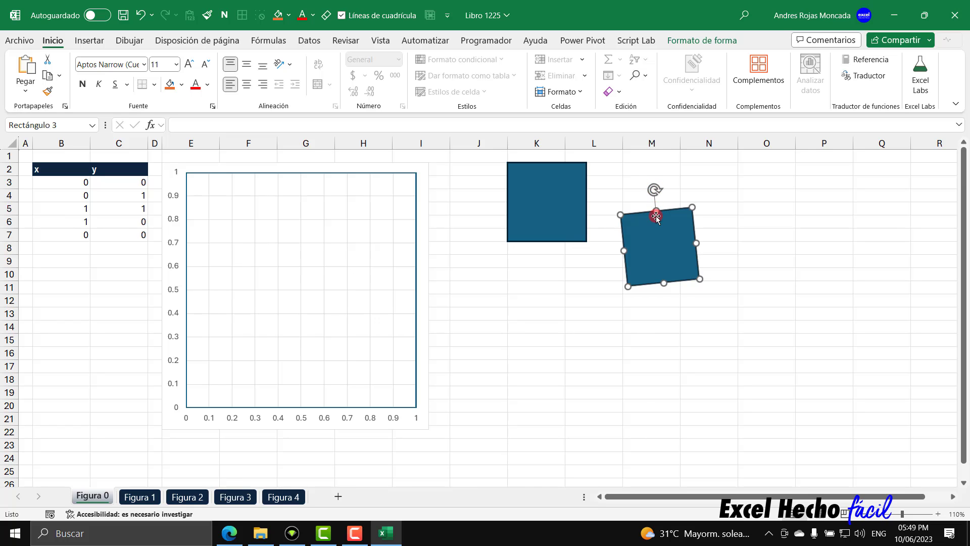
drag(654, 244, 546, 203)
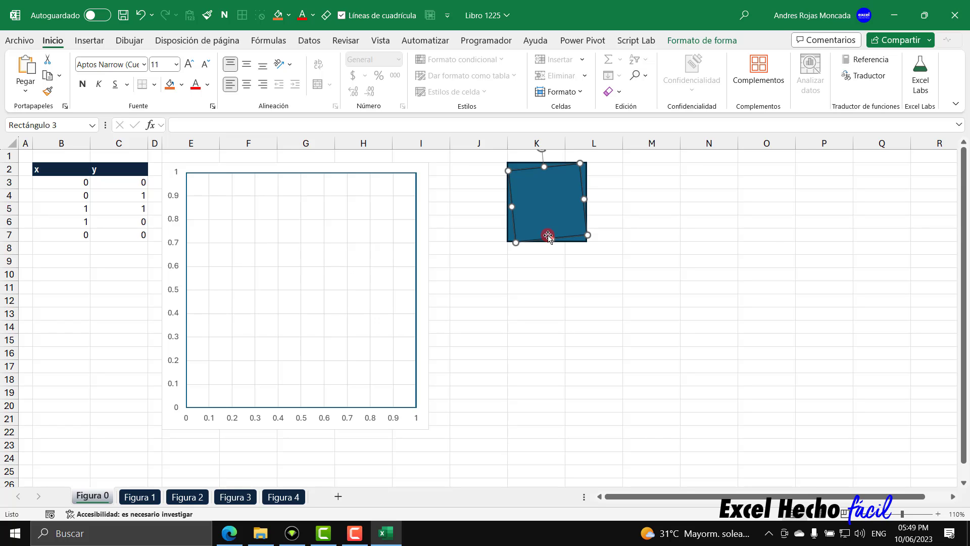
drag(548, 236, 695, 290)
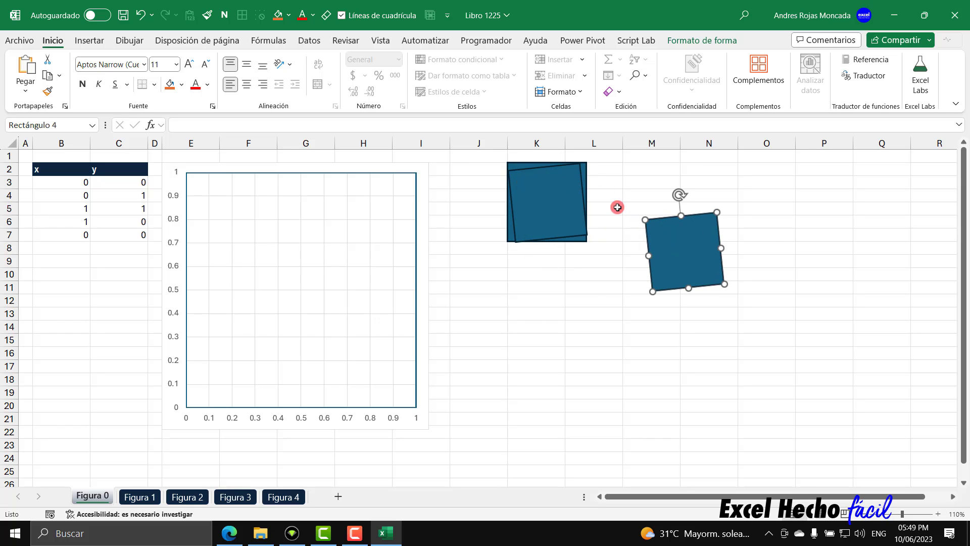
drag(649, 221, 651, 222)
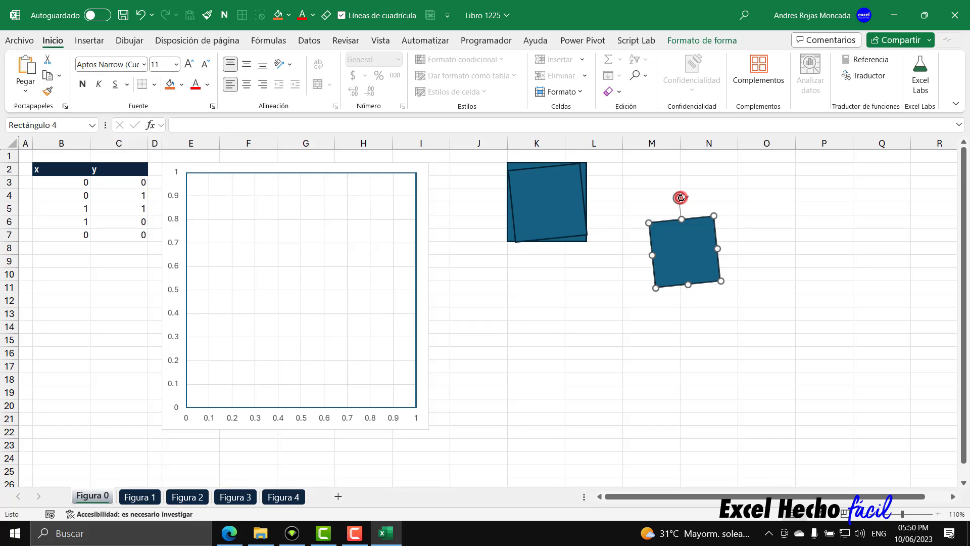
drag(682, 197, 675, 198)
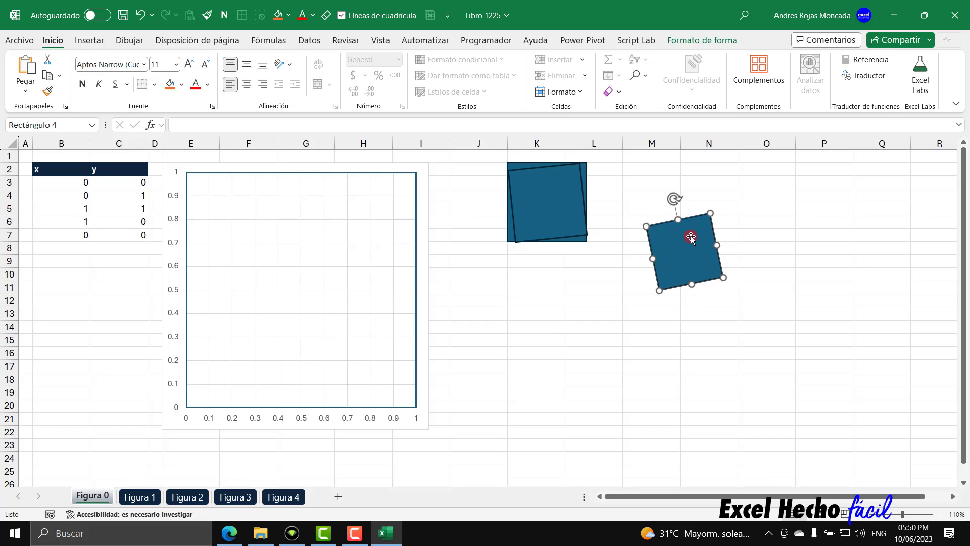
drag(691, 237, 560, 212)
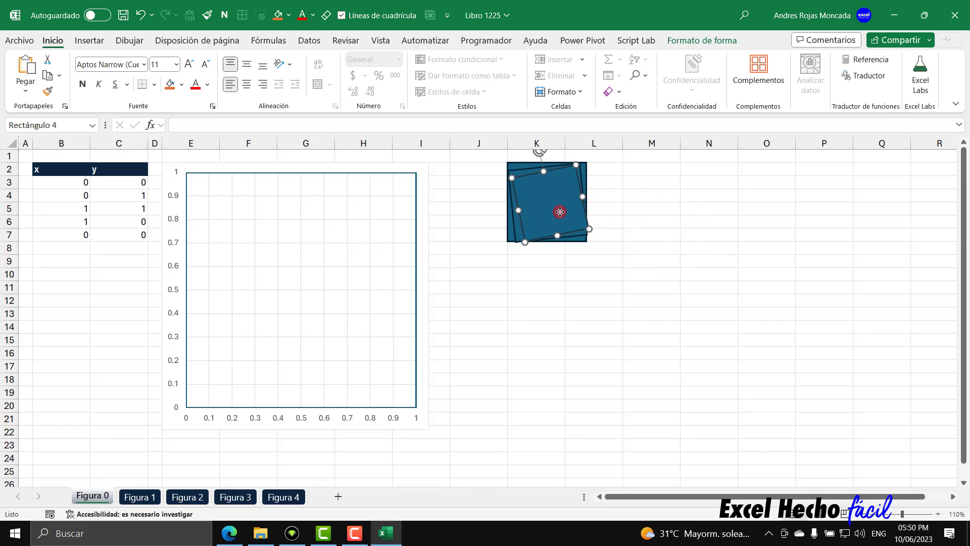
Step: Align all the stacked squares to centre both horizontally and vertically
ctrl+click(517, 163)
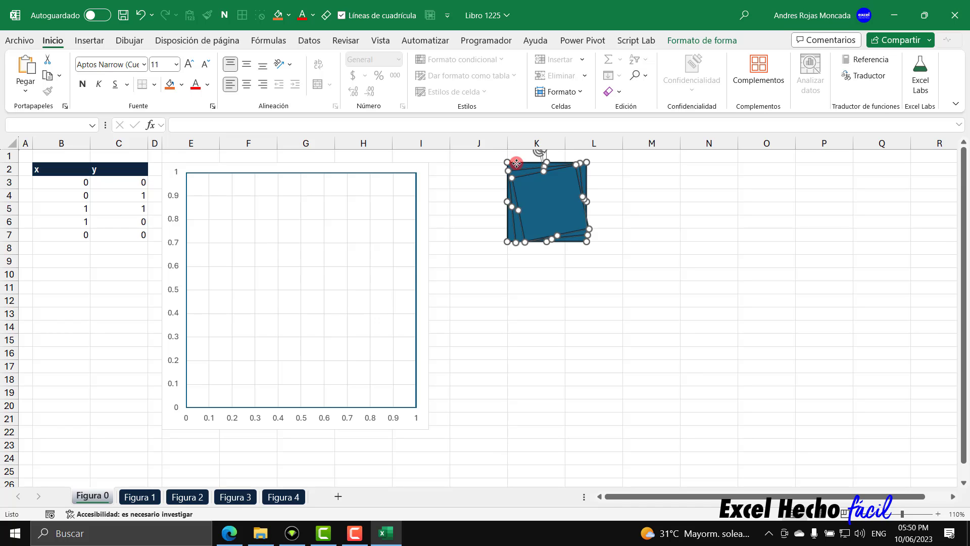
click(700, 42)
click(777, 59)
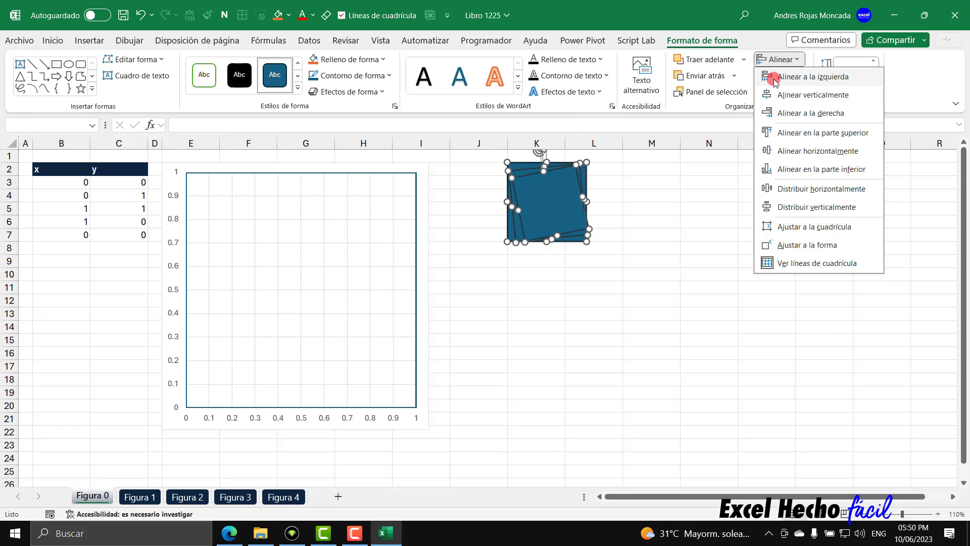
click(770, 95)
click(777, 59)
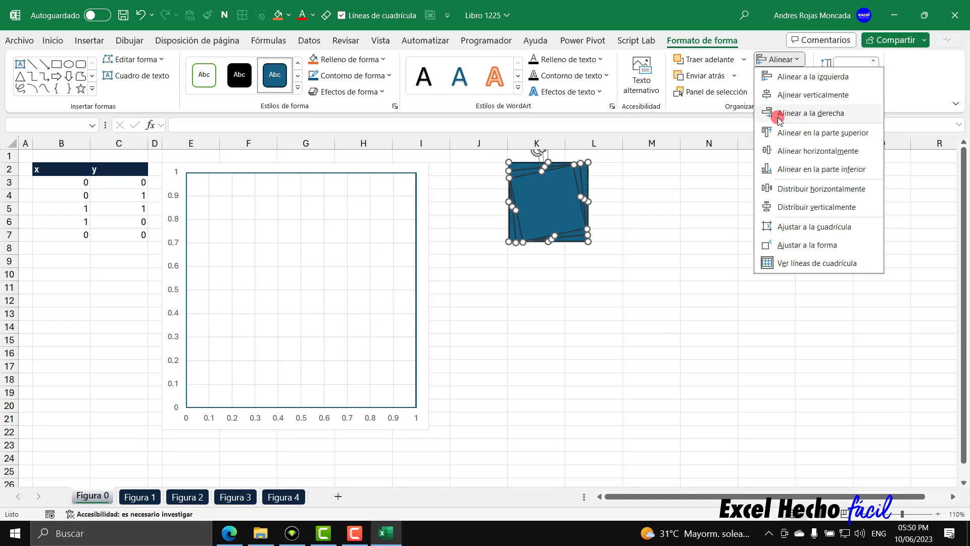
click(781, 152)
key(Escape)
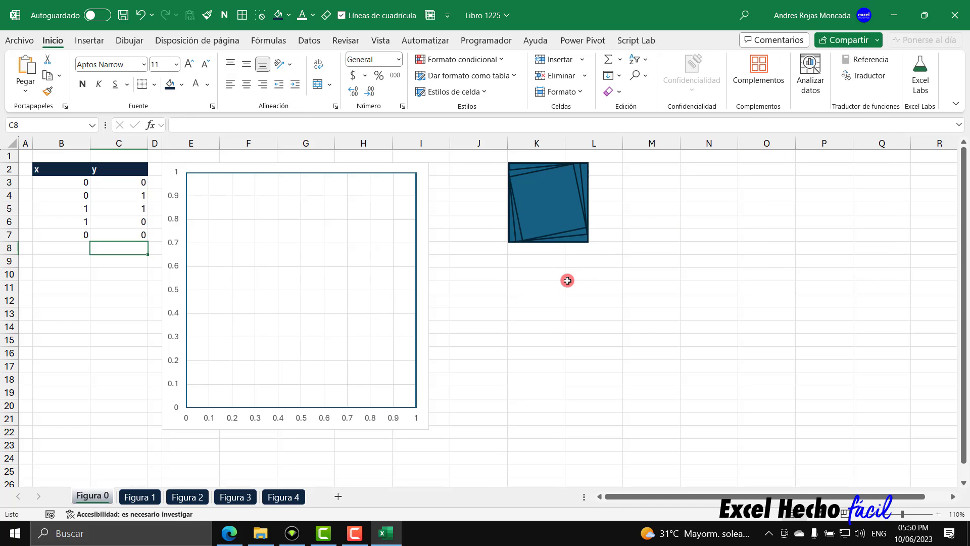
Step: Type the note 'Punto1 + (Punto2-Punto1)*Reduccion' into cell K9
click(539, 261)
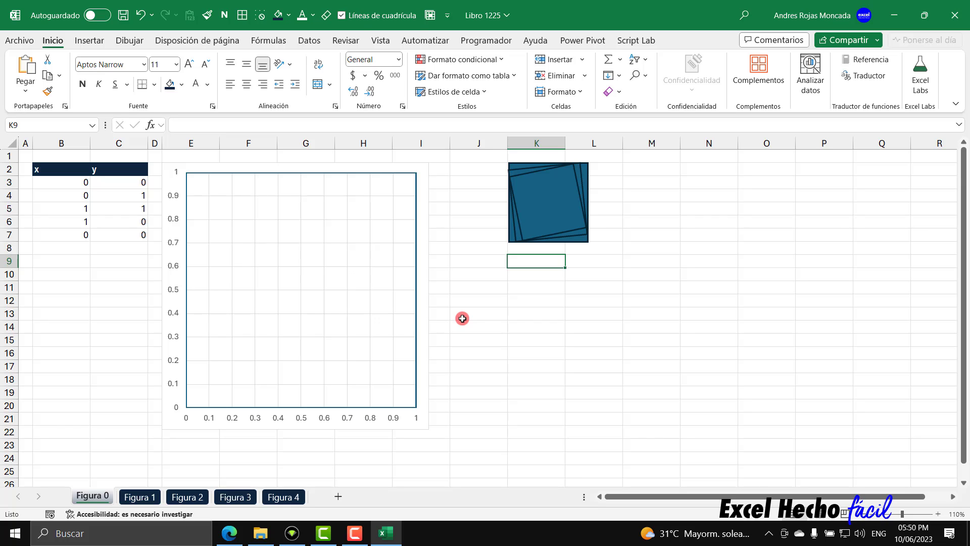
text(Pun1)
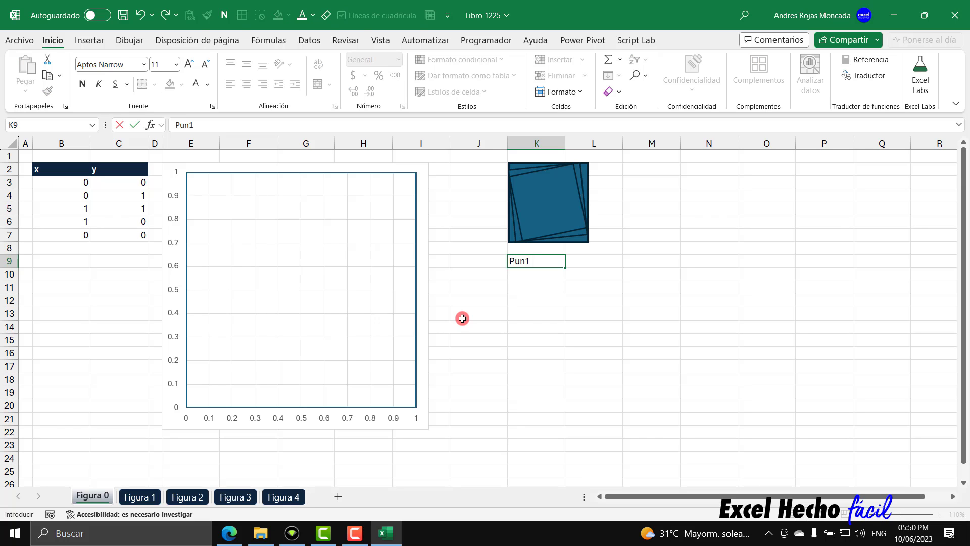
key(BackSpace)
text(to )
text(1)
key(BackSpace)
text((p)
key(BackSpace)
text(Punto2)
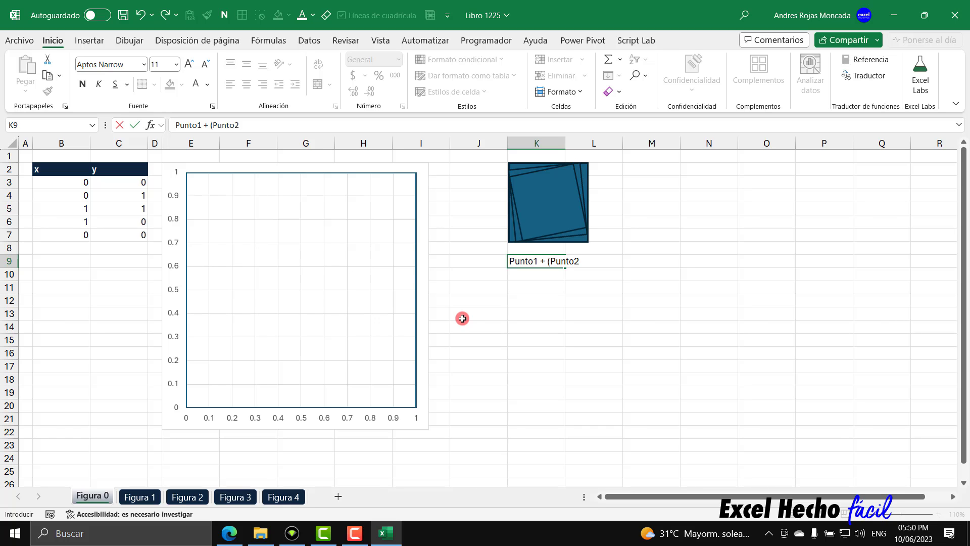
text(Punto)
text(*)
text(Resu)
key(BackSpace)
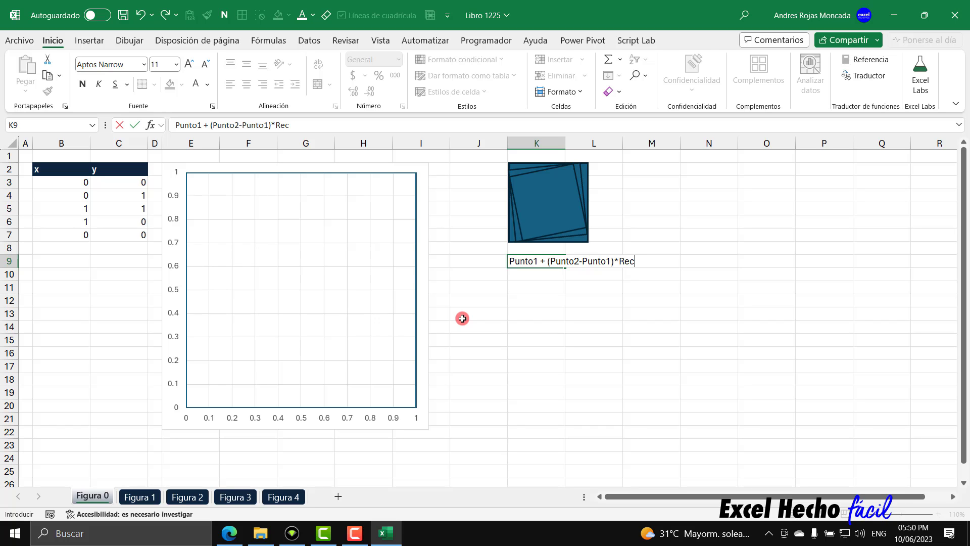
key(BackSpace)
text(duccion)
key(Return)
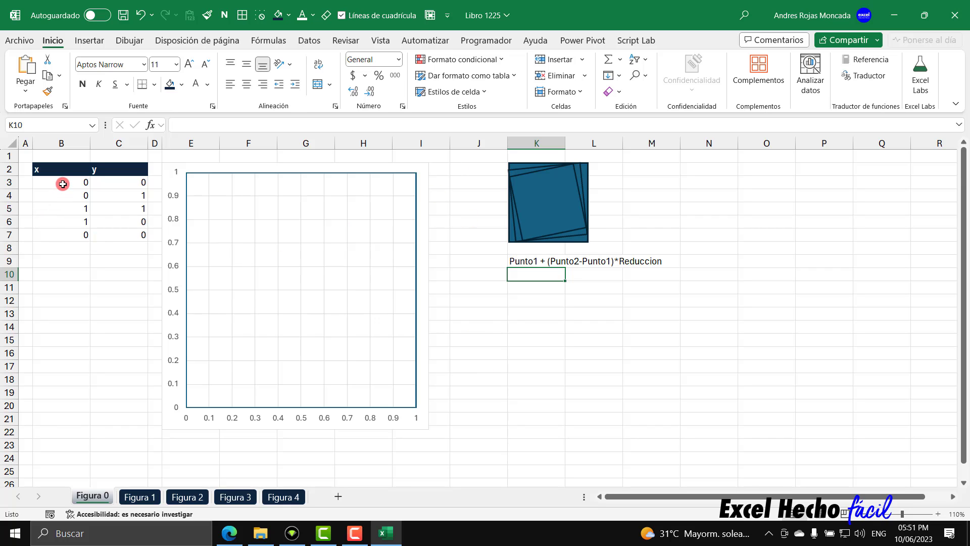
Step: Give the coordinate range B3:C7 a light blue fill
drag(61, 184, 61, 235)
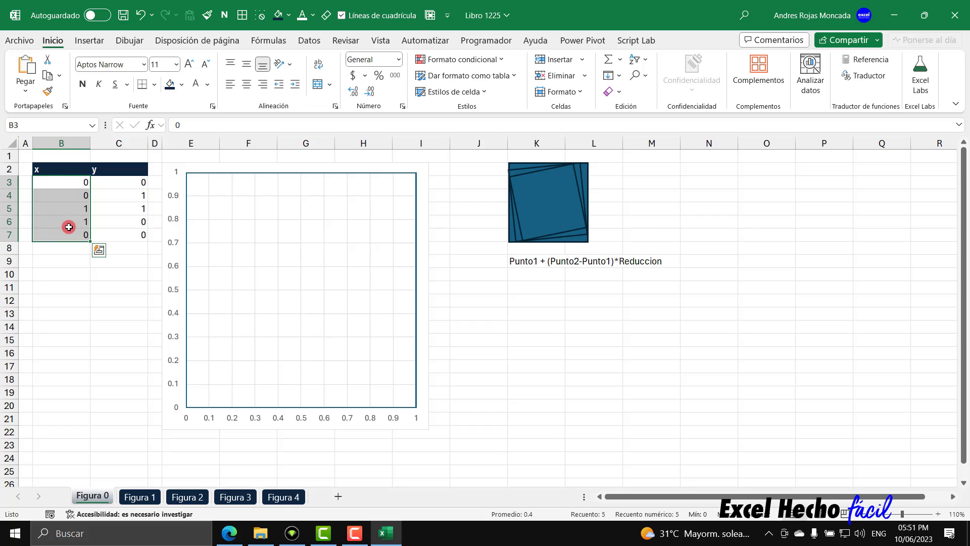
drag(114, 183, 112, 238)
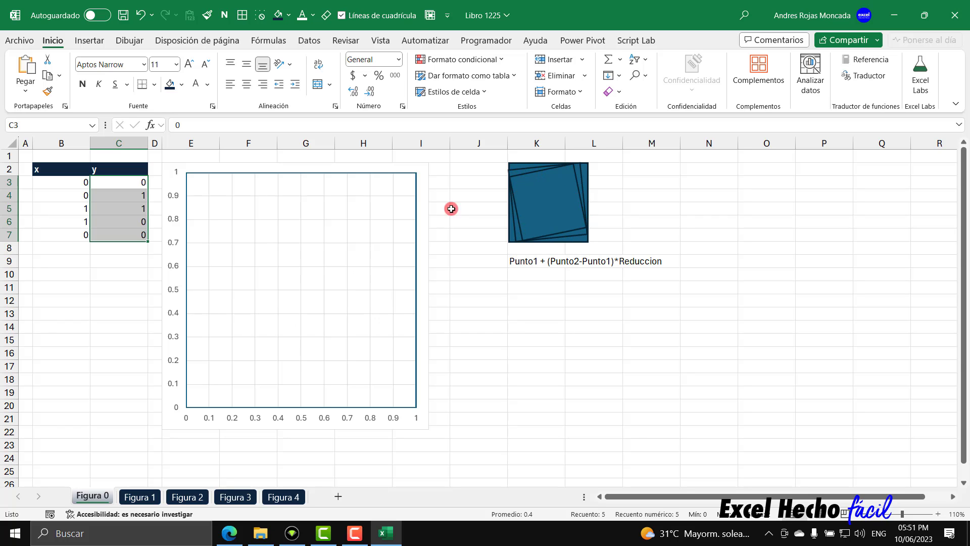
mouse_move(72, 188)
mouse_down()
mouse_move(114, 188)
mouse_move(118, 232)
mouse_up()
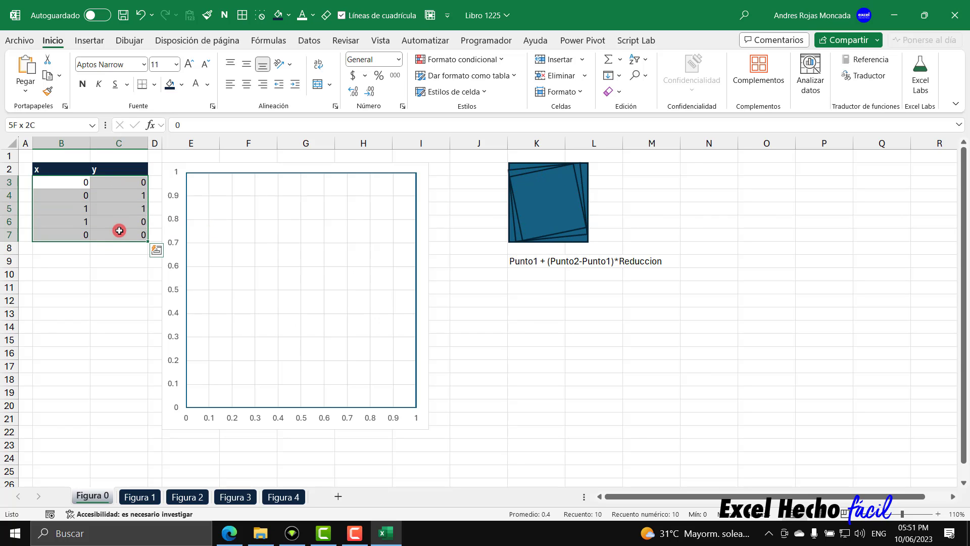
click(181, 85)
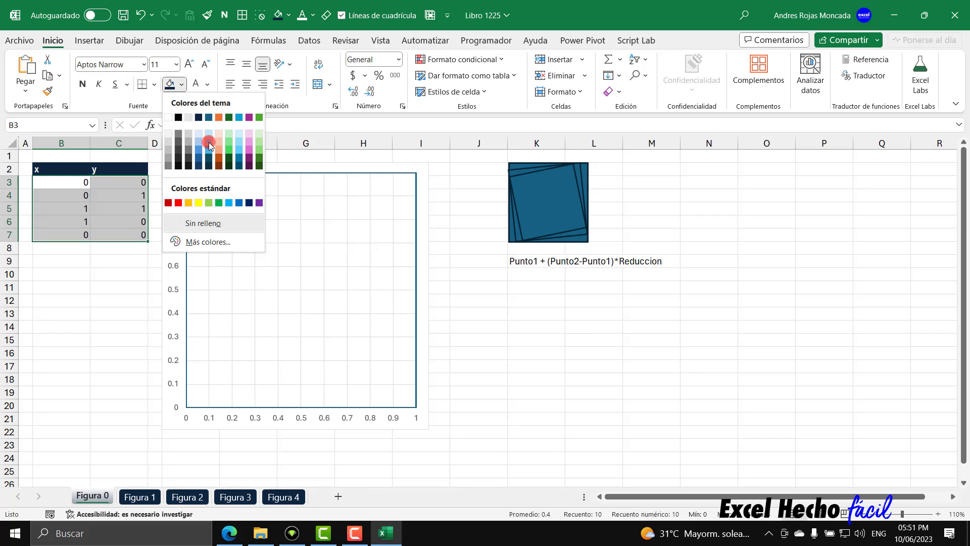
click(193, 141)
click(209, 134)
Step: Format B9 with orange fill, white bold text, and type the label 'Cuadrados'
click(78, 256)
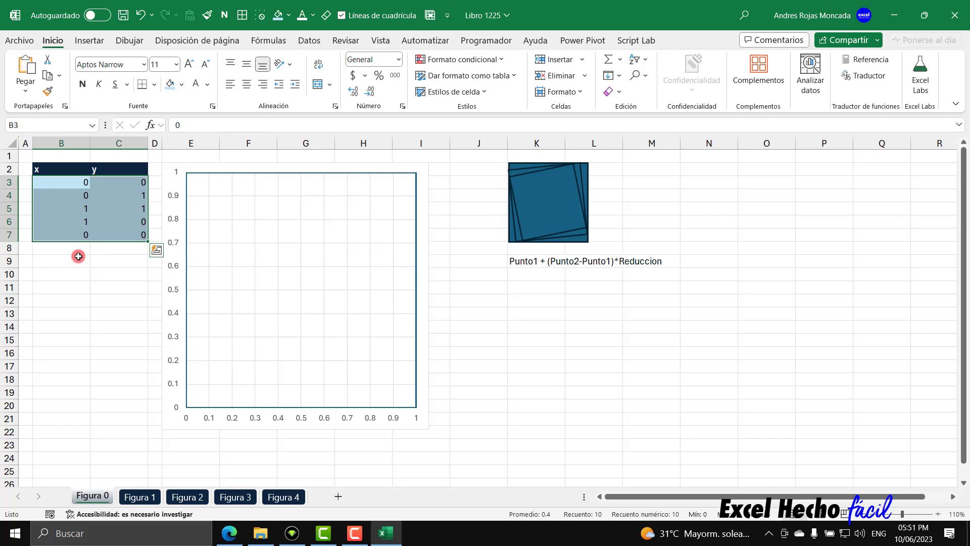
click(181, 85)
click(212, 115)
click(197, 85)
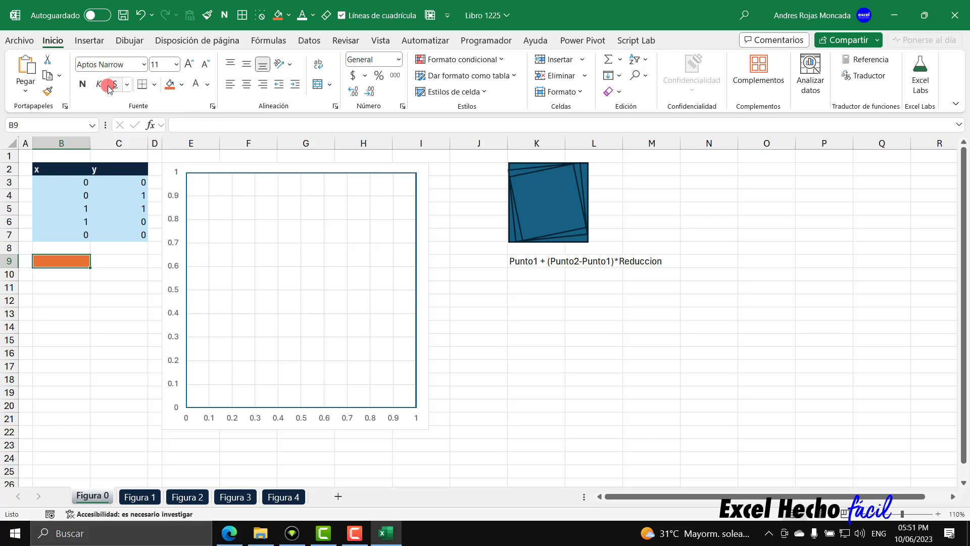
click(82, 84)
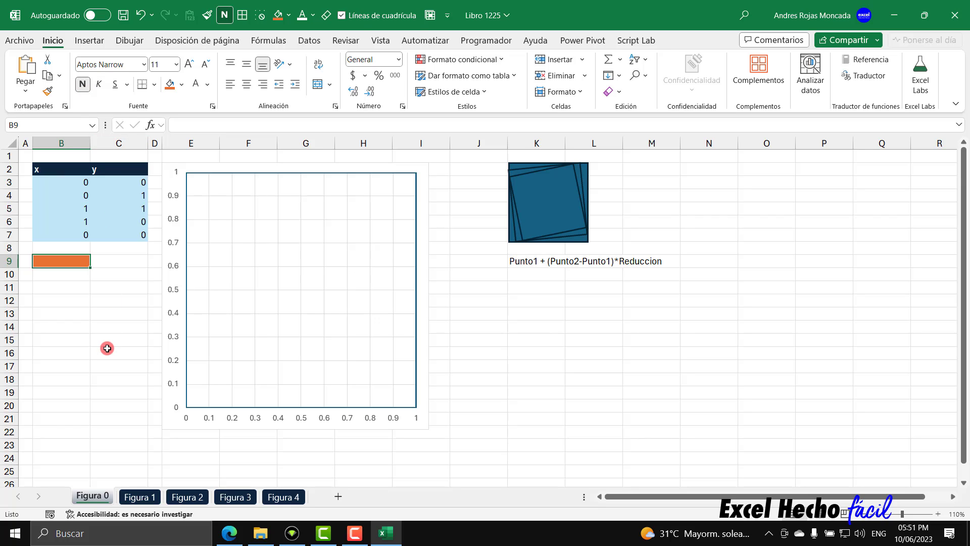
text(Cuadrad)
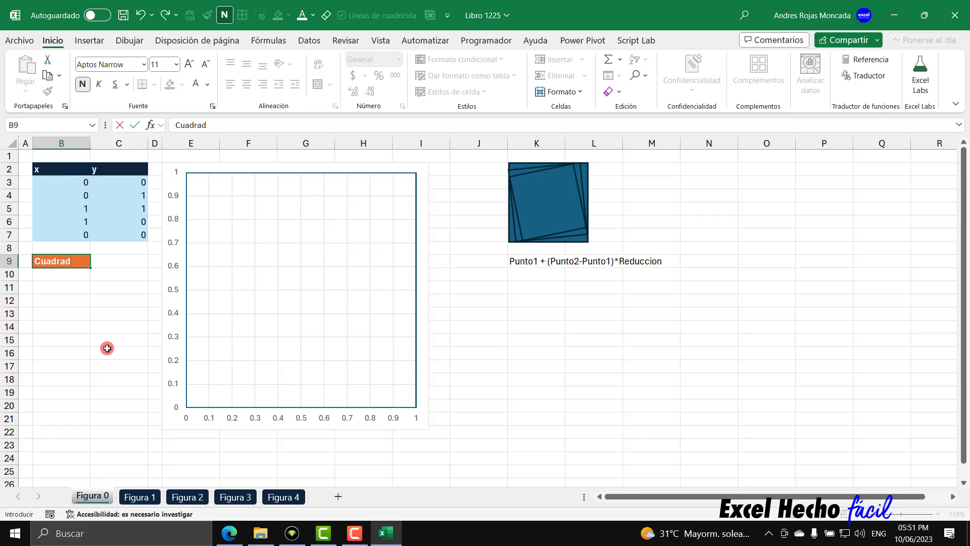
text(os)
Step: Fill C9 light orange, reset the Cuadrados font colour to Automático, and enter 50
key(Return)
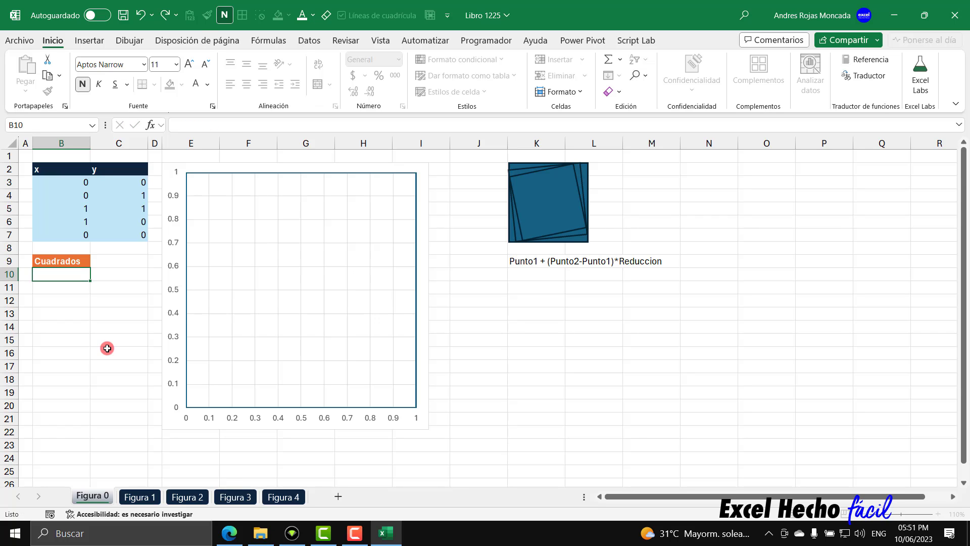
key(Up)
key(Right)
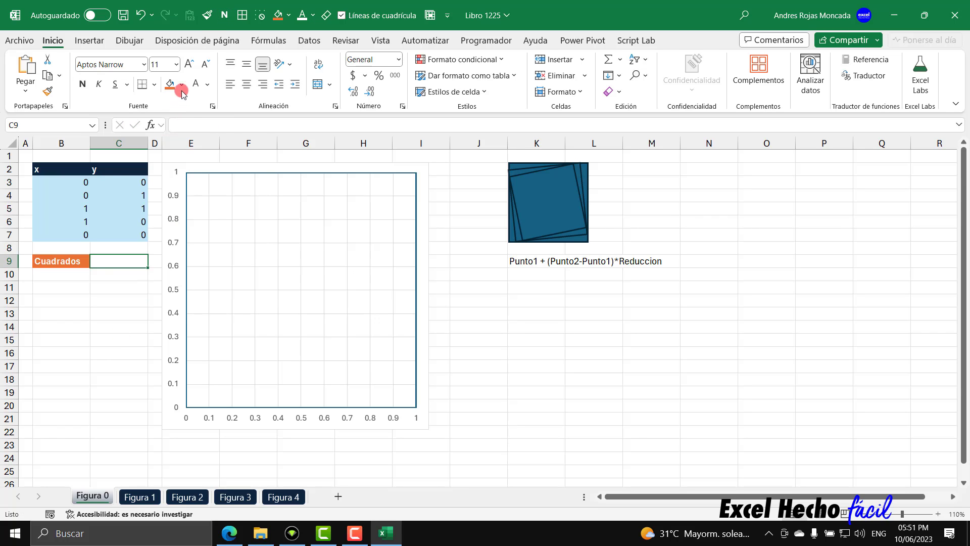
click(181, 85)
click(218, 132)
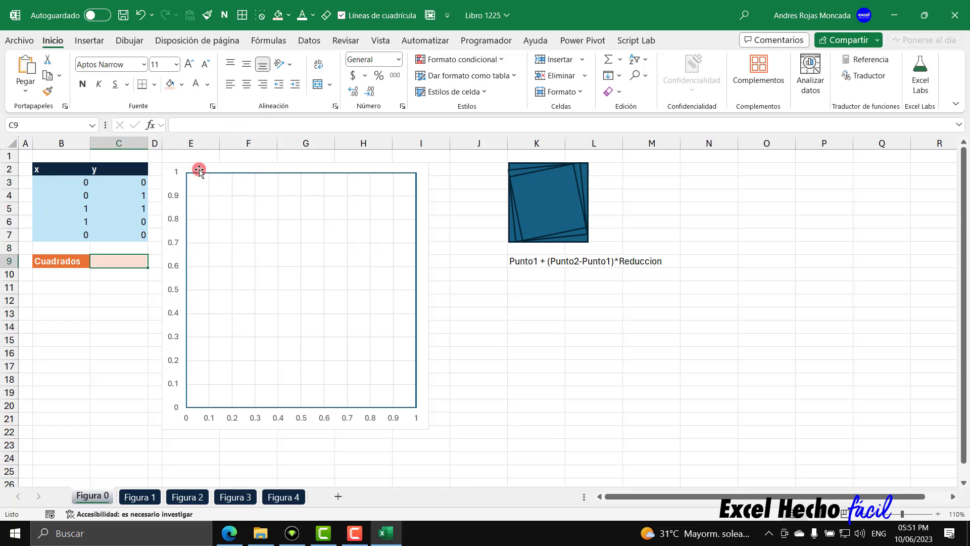
click(76, 258)
click(207, 85)
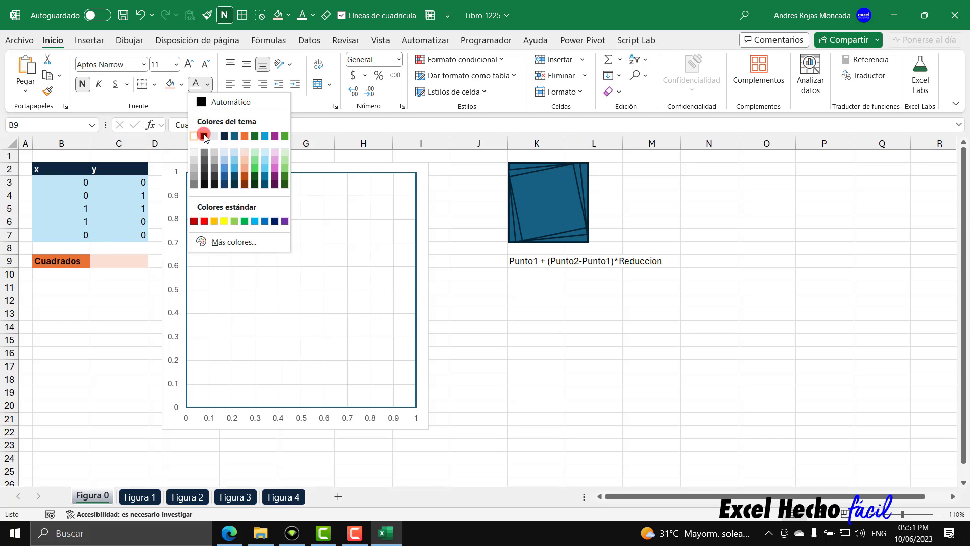
click(206, 102)
click(121, 263)
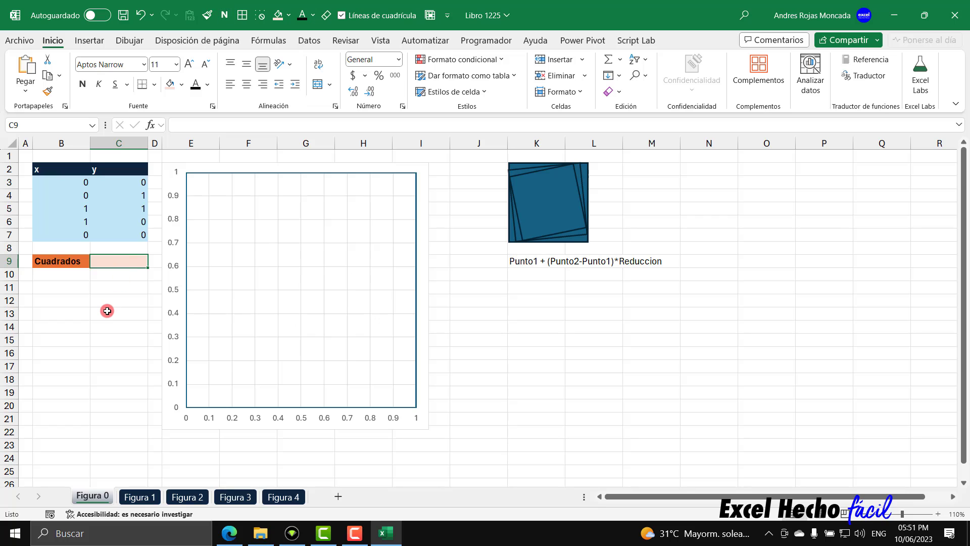
text(50)
key(Return)
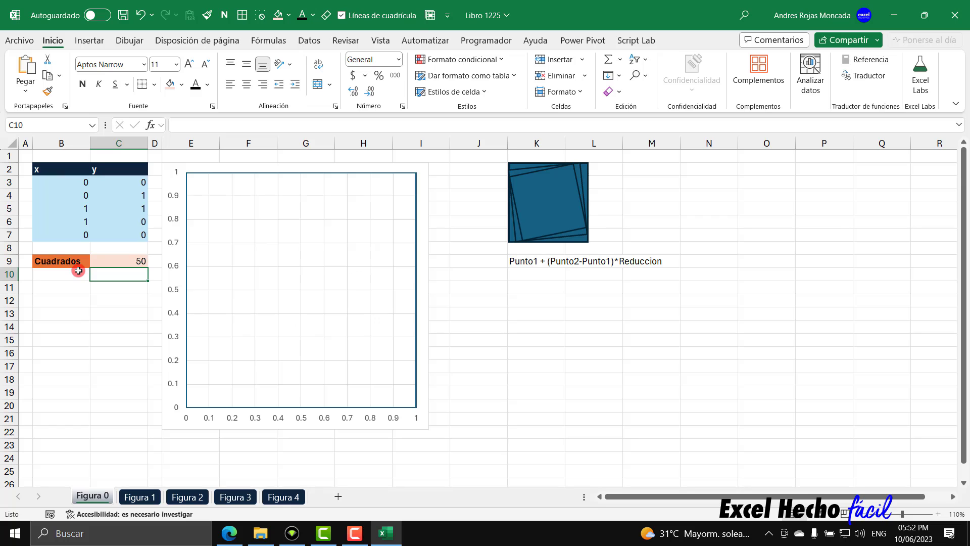
Step: Enter the label Tamaño in B10 with the value 95% in C10
click(79, 270)
text(T)
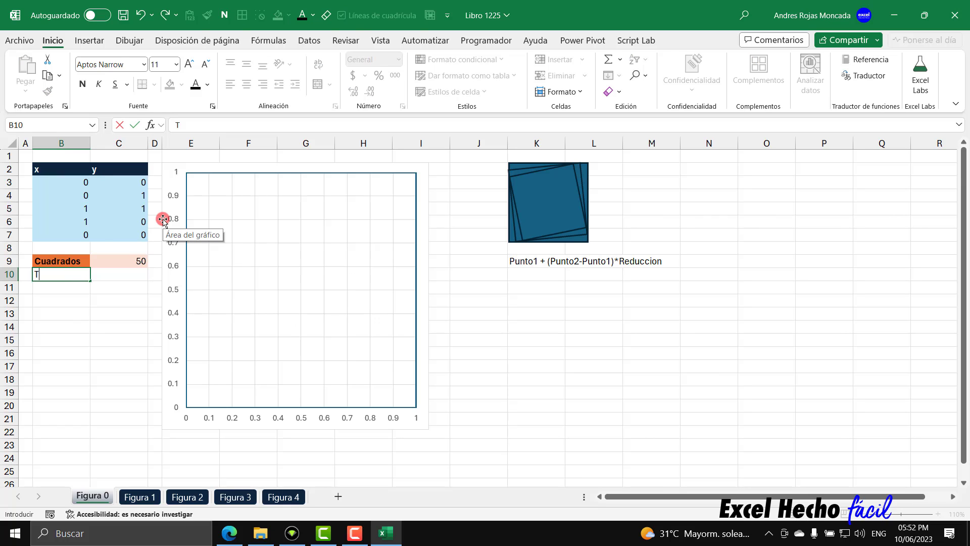
text(ama)
text(ñ)
text(o)
key(Tab)
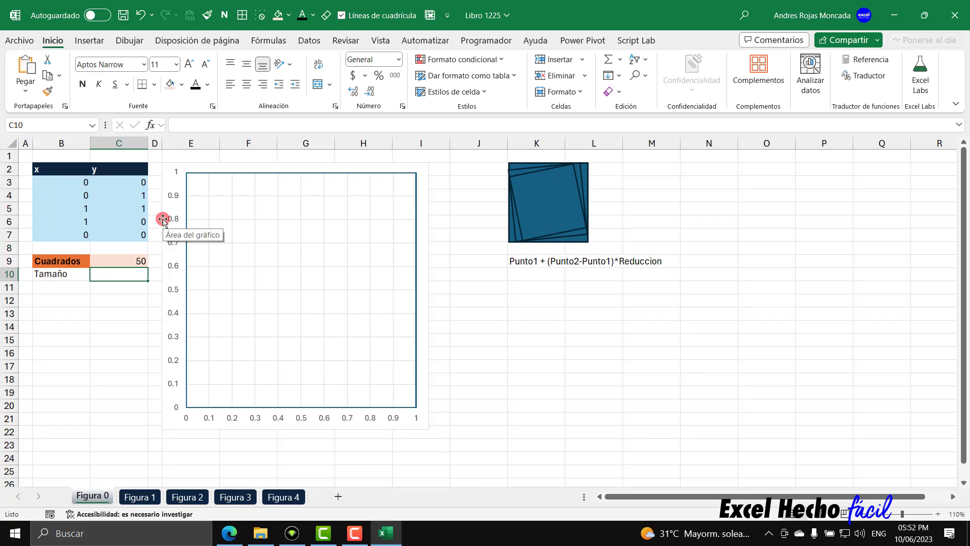
text(95%)
key(Return)
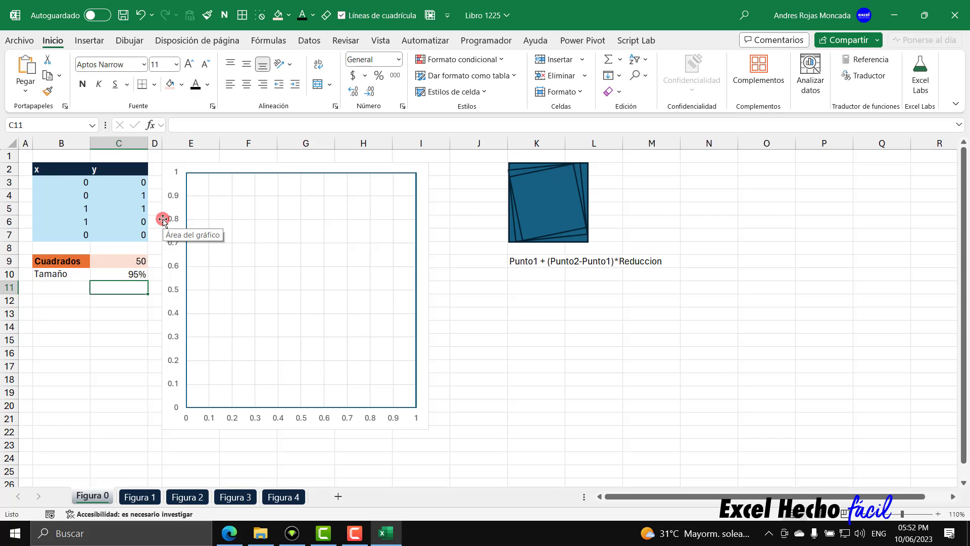
Step: Make Tamaño bold with orange fill and give C10 a light orange fill
click(86, 278)
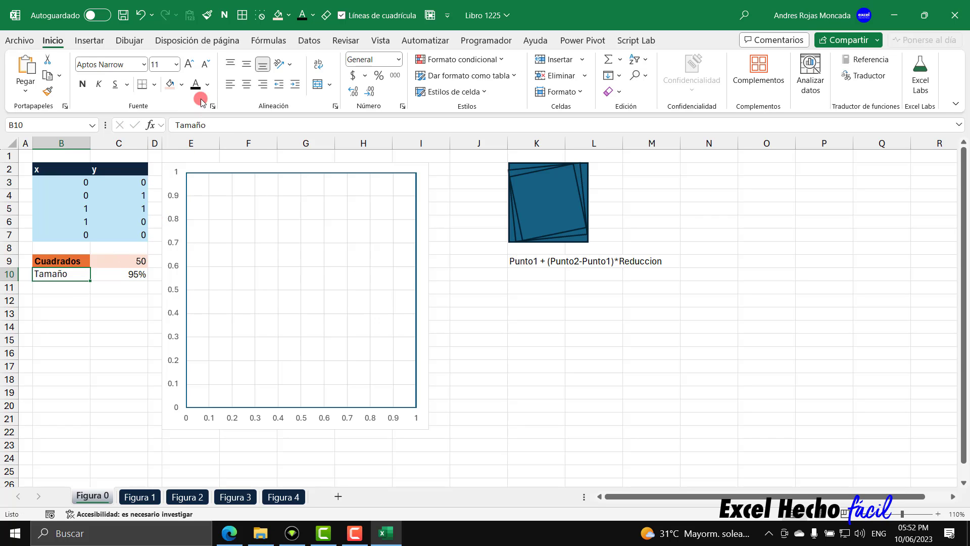
click(181, 85)
click(219, 117)
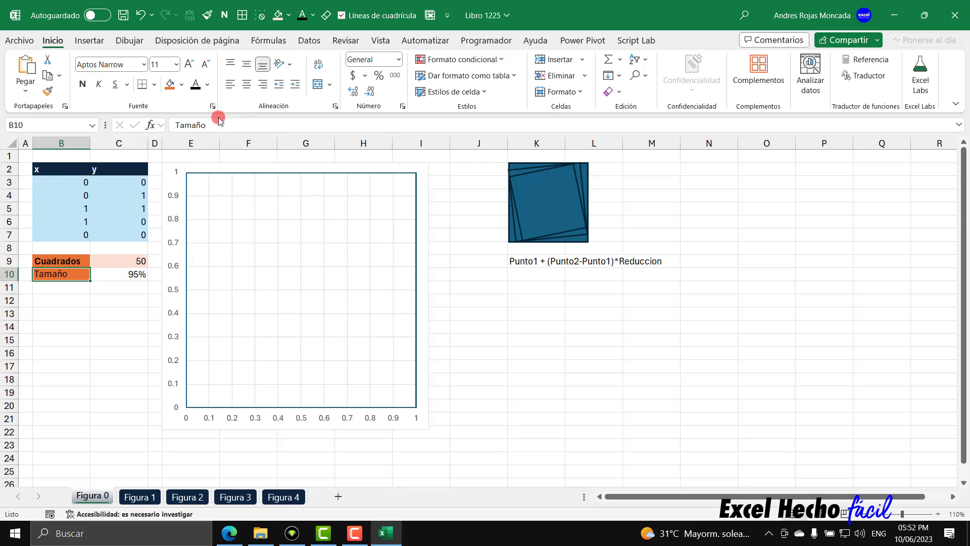
click(79, 84)
click(133, 273)
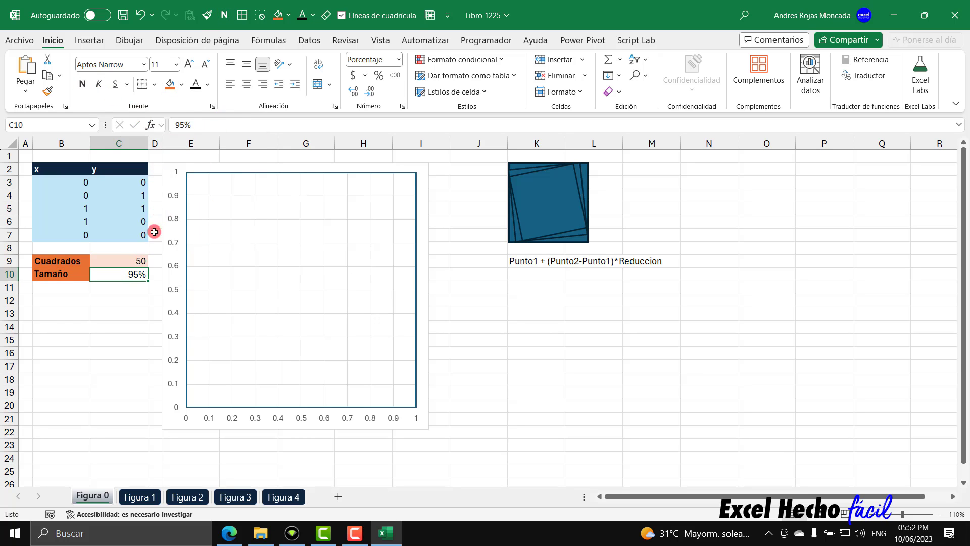
click(183, 86)
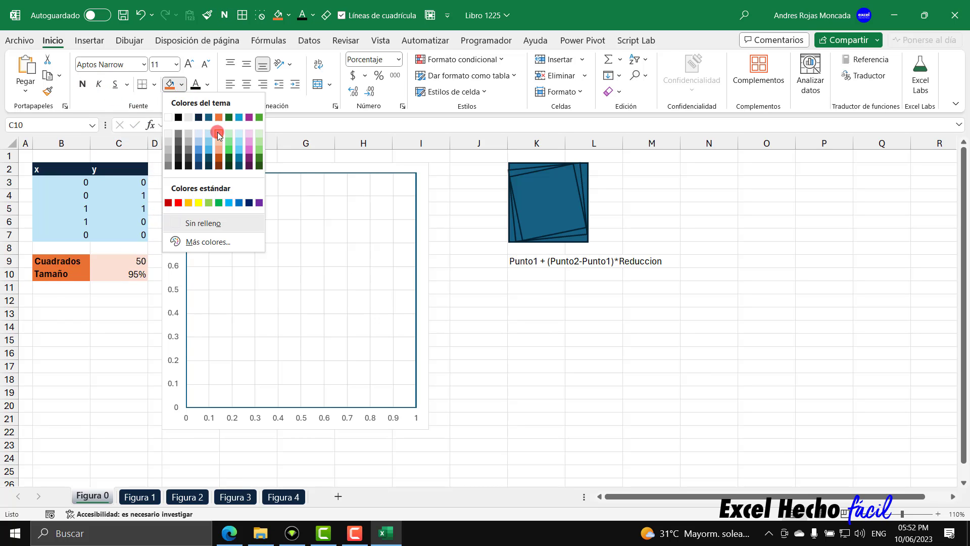
click(217, 130)
click(74, 288)
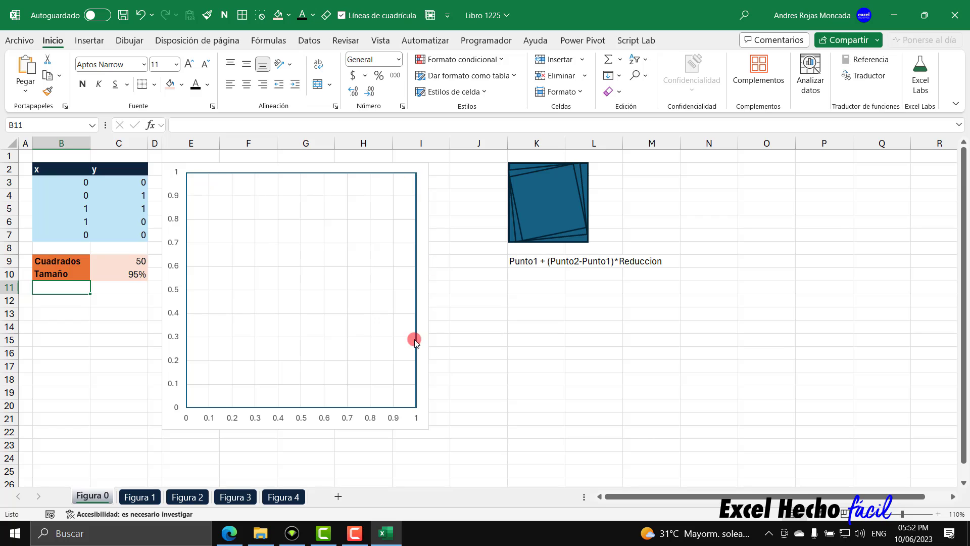
drag(63, 182, 72, 237)
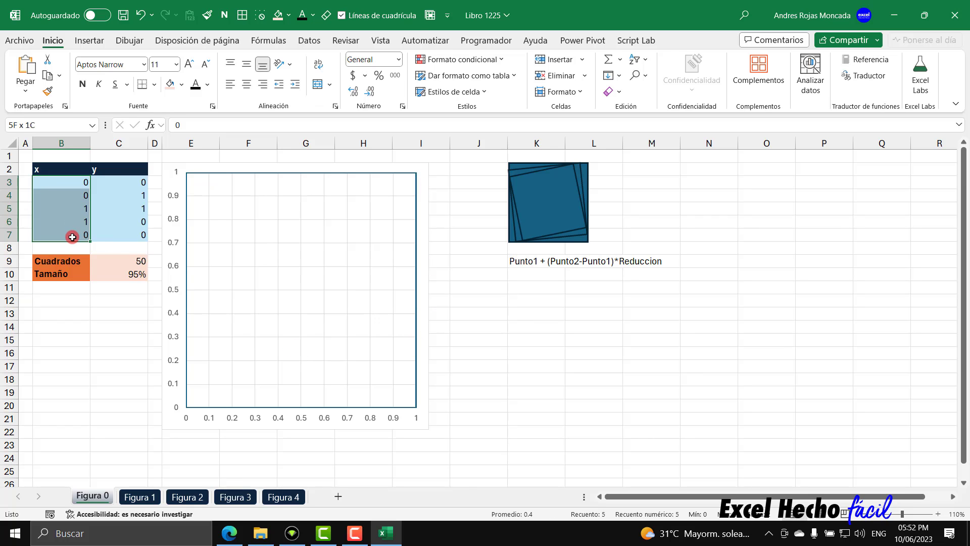
drag(108, 182, 119, 230)
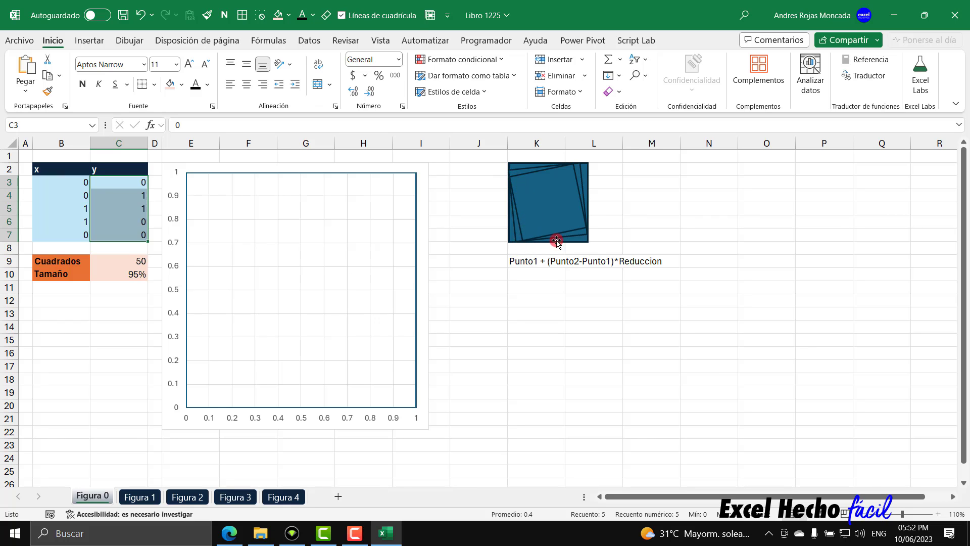
click(514, 192)
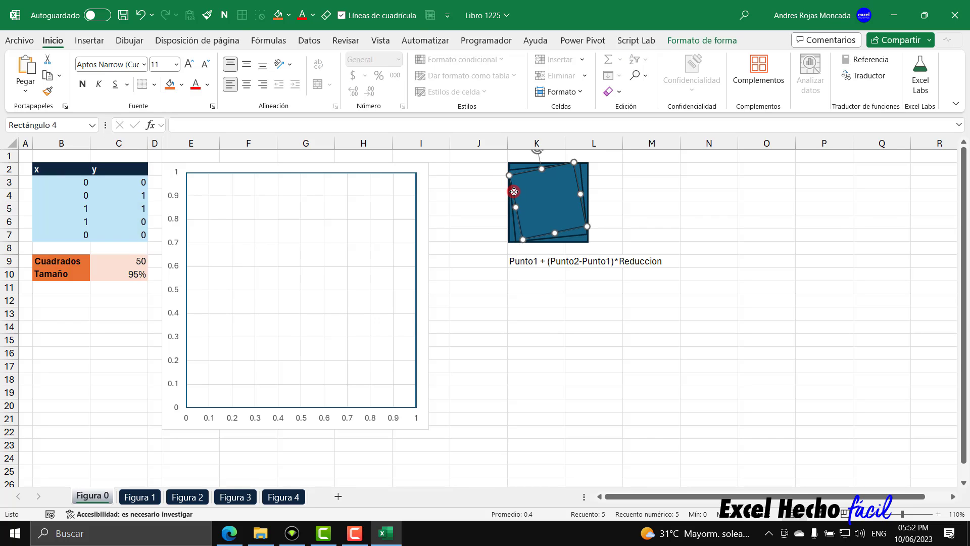
key(ctrl+z)
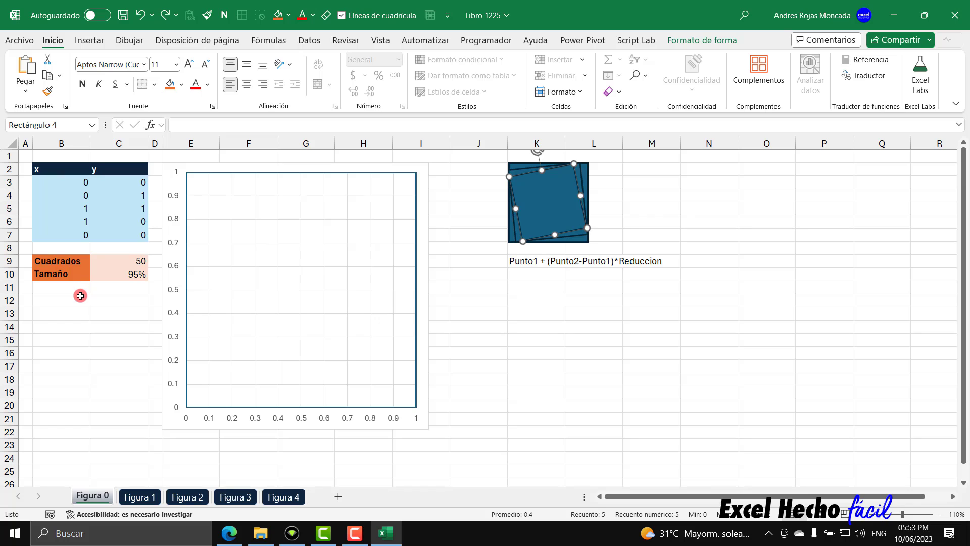
click(83, 294)
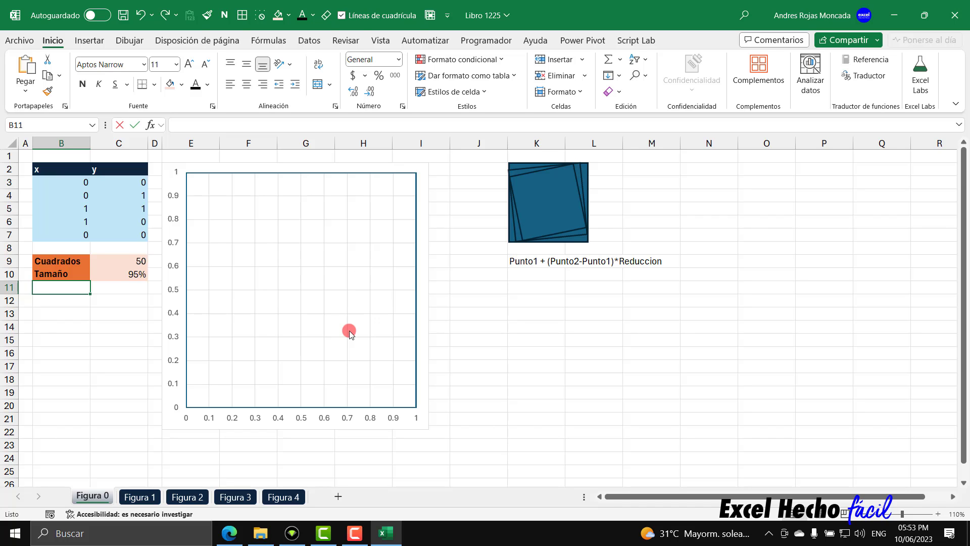
Step: Add Puntos = 5 in B11:C11, formatted like the Cuadrados row
text(Puntos)
key(Tab)
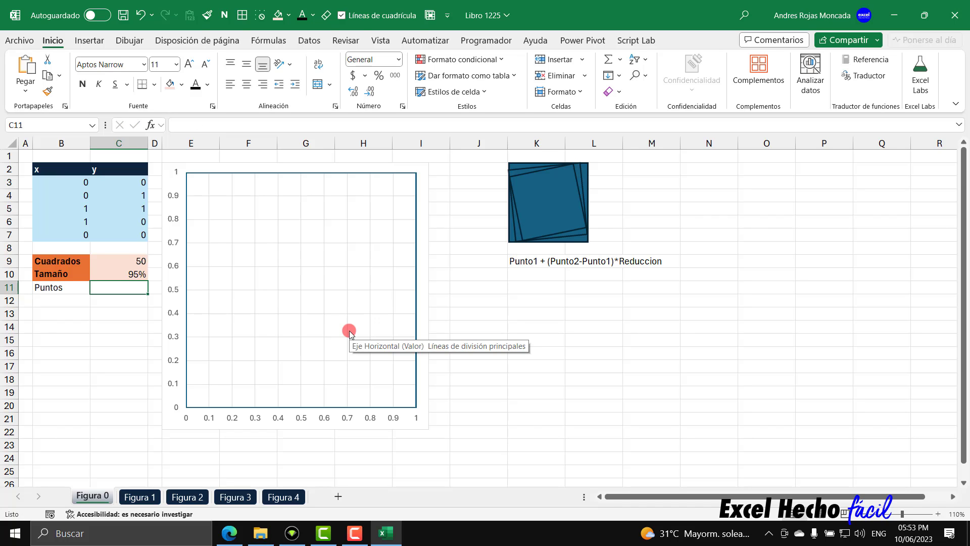
text(5)
key(Return)
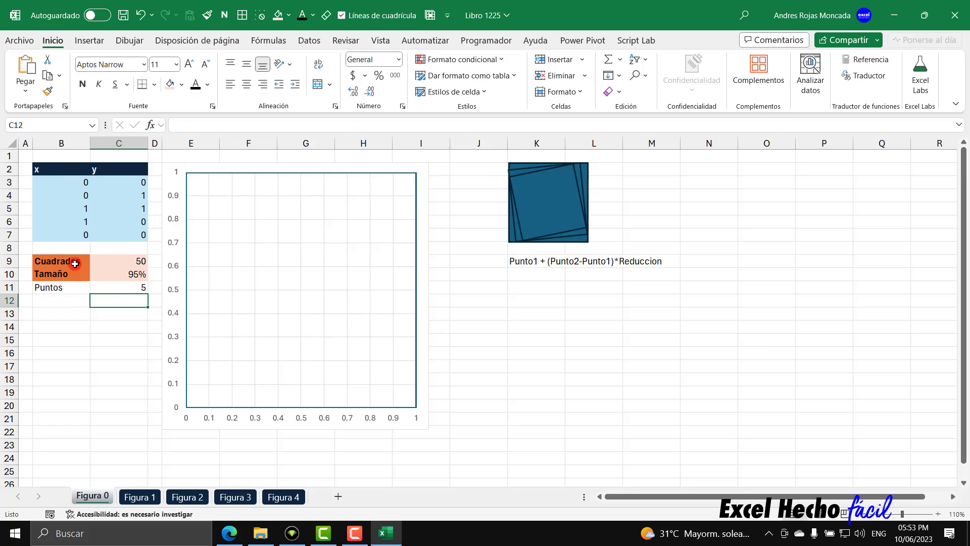
drag(76, 261, 114, 262)
click(49, 94)
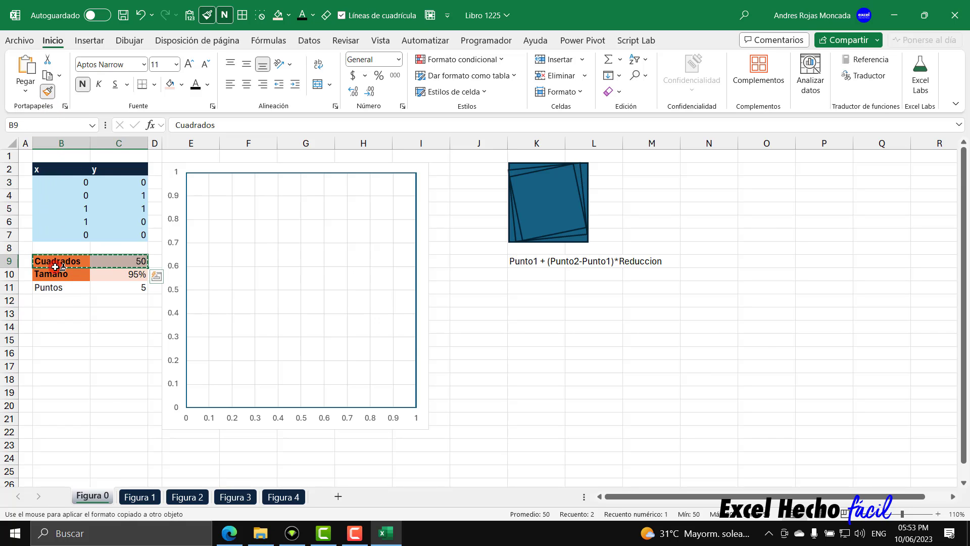
click(54, 288)
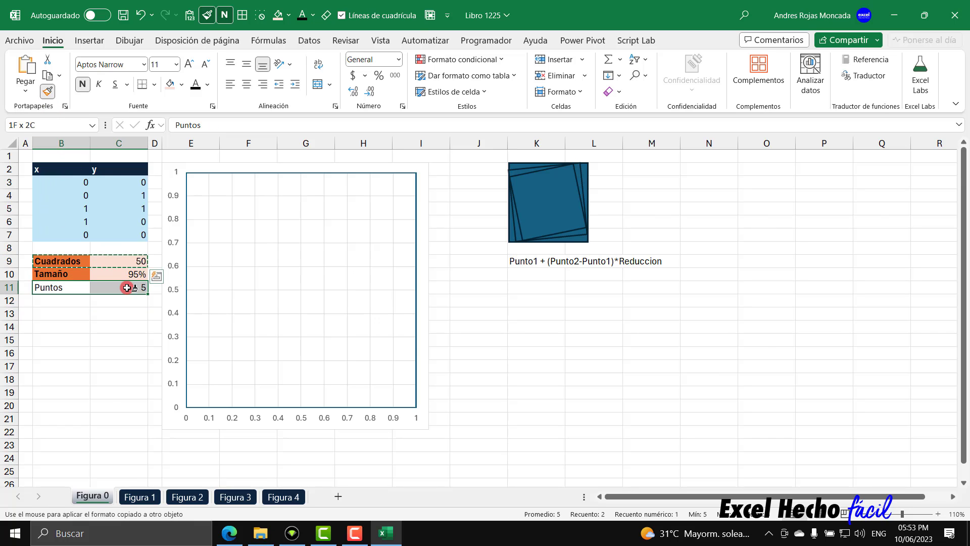
click(76, 314)
Step: Copy the x/y header from B2:C2 into B13:C13
drag(66, 169, 96, 174)
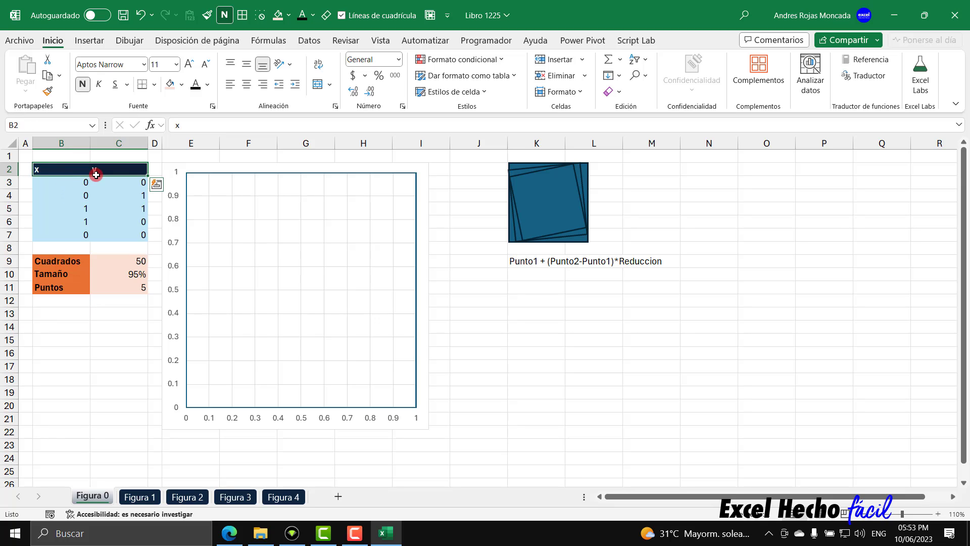
key(ctrl+c)
click(75, 313)
key(ctrl+v)
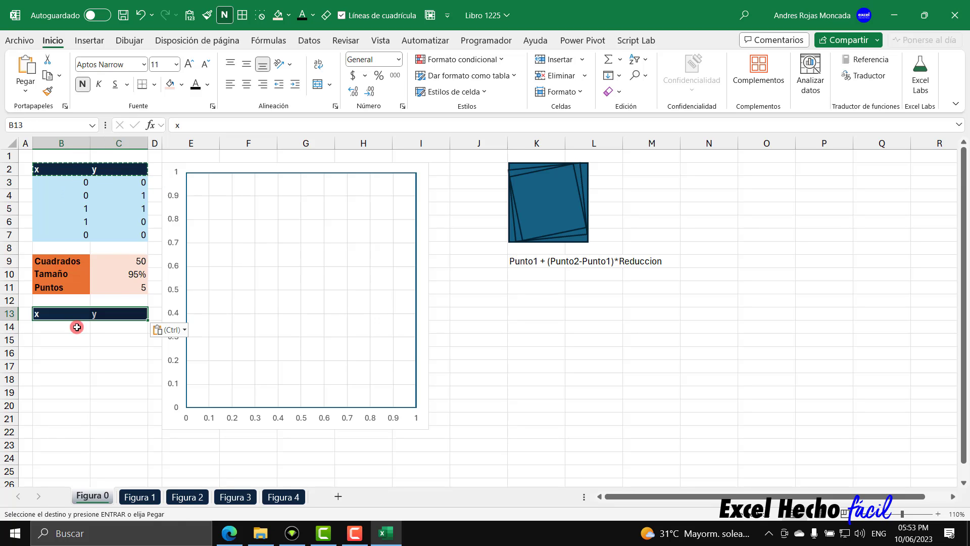
click(76, 327)
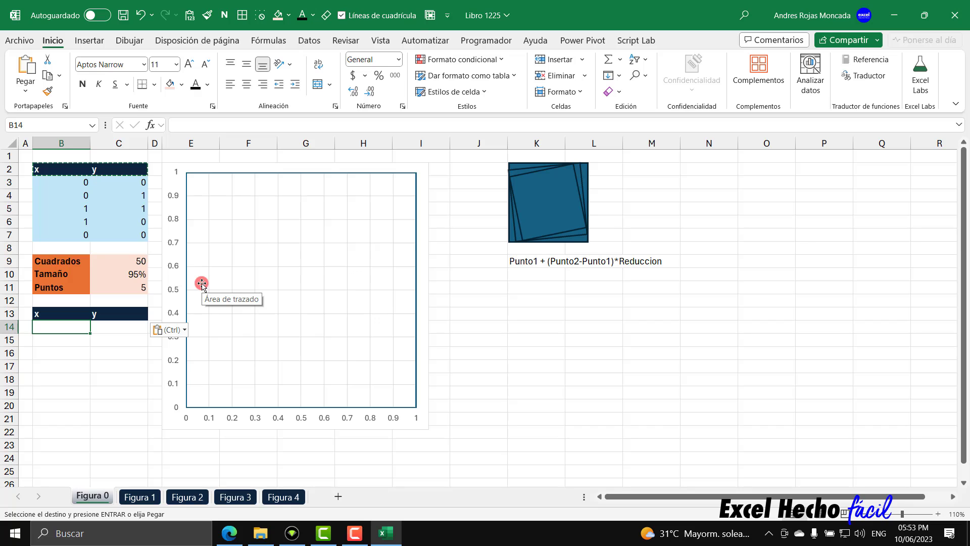
key(Escape)
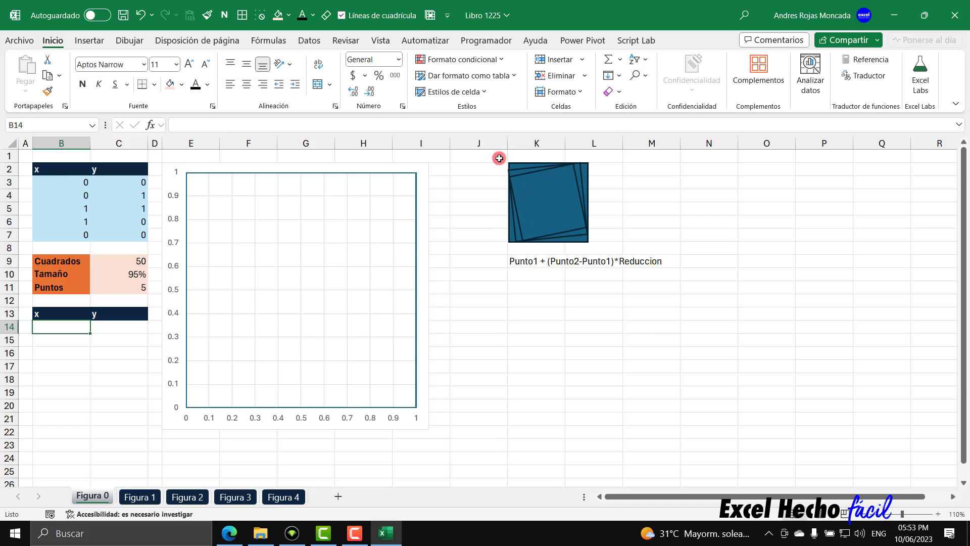
Step: Set the width of column J to 2
click(495, 143)
right_click(495, 143)
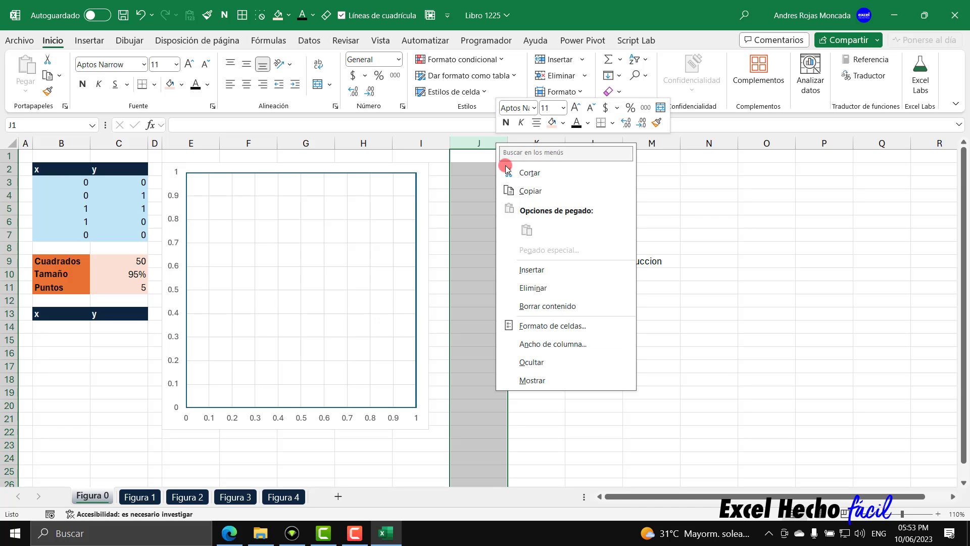
click(523, 339)
text(2)
key(Return)
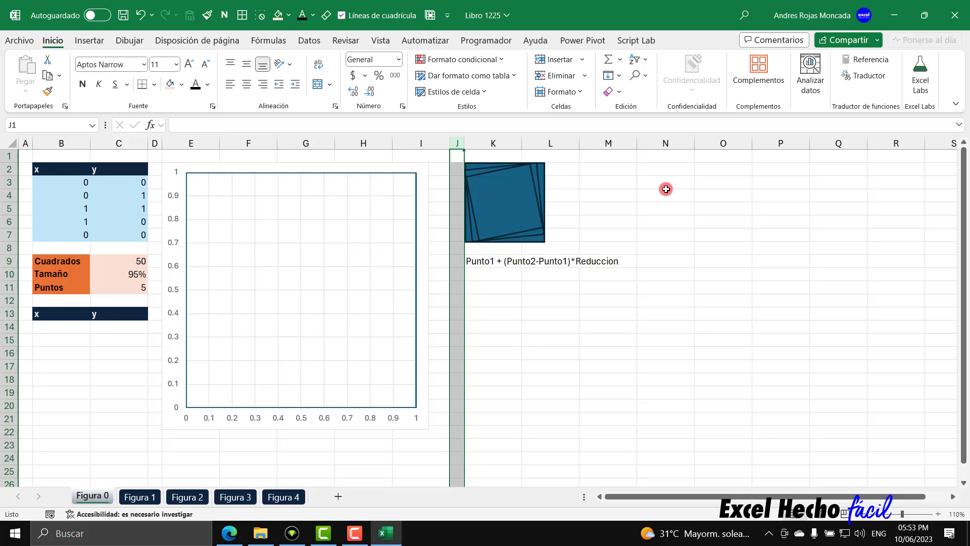
click(59, 330)
Step: Begin the formula =REDUCE( in cell B14
text(=)
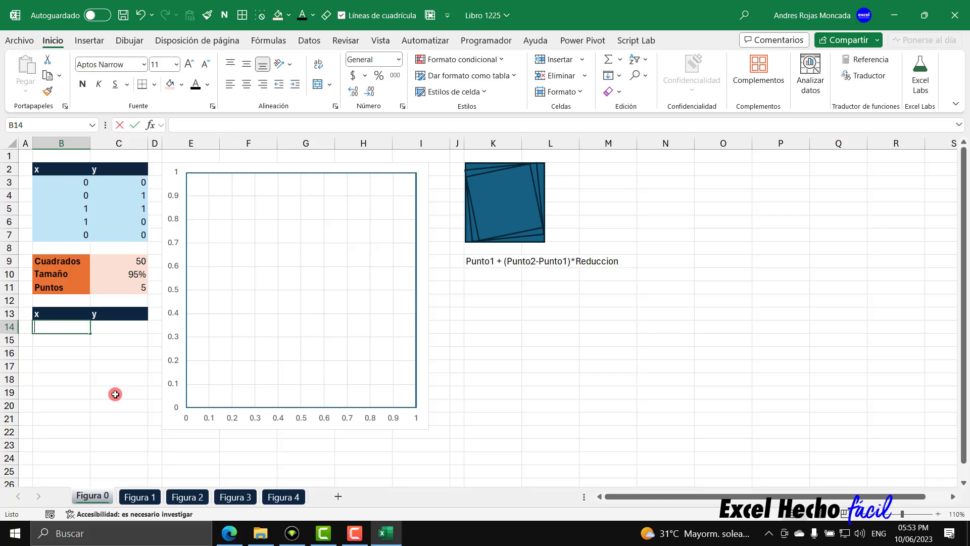
text(reduce)
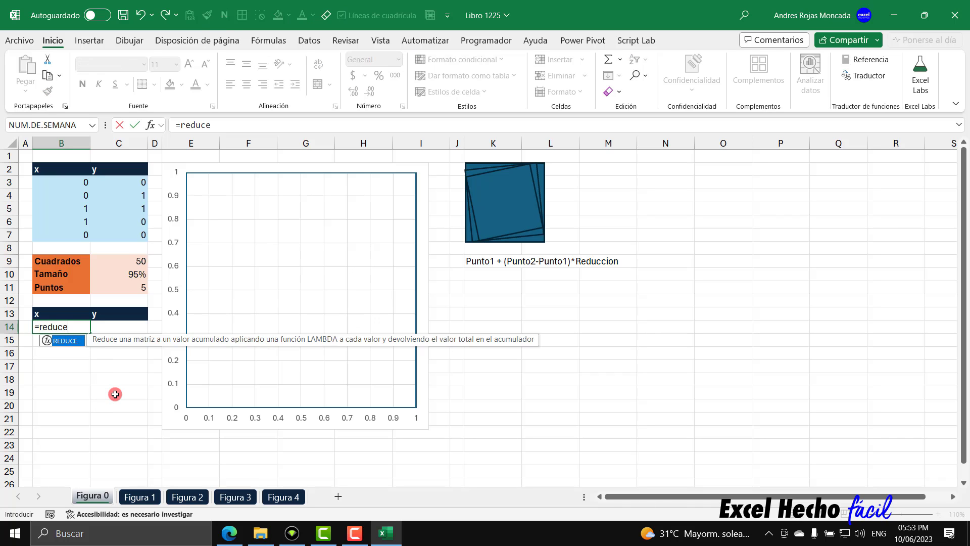
key(Tab)
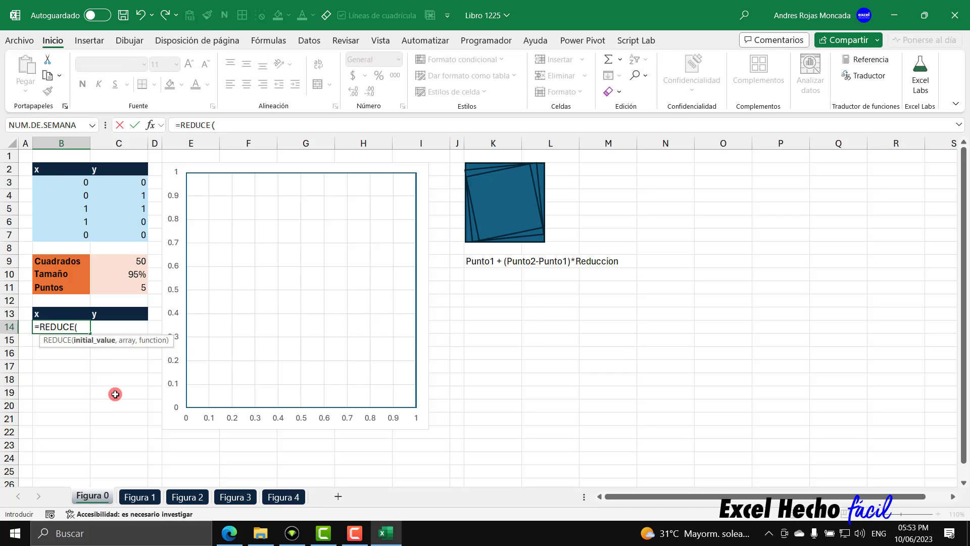
key(BackSpace)
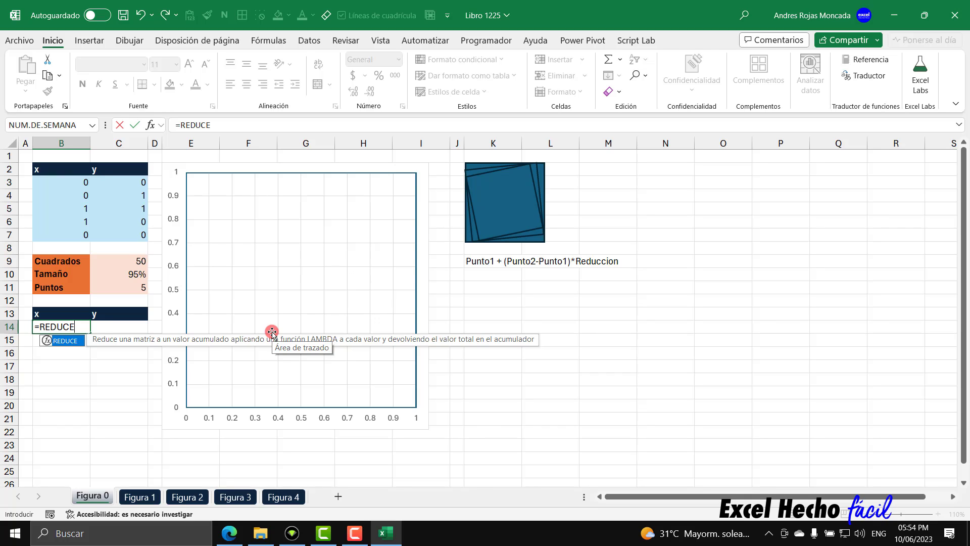
text(()
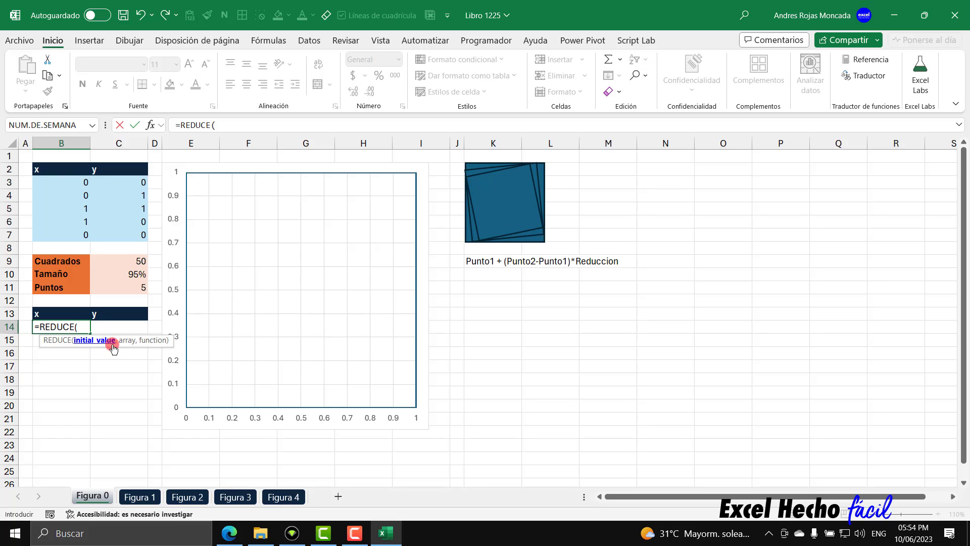
Step: Insert the range B3:C7 as REDUCE's initial value in the B14 formula
drag(113, 348, 196, 397)
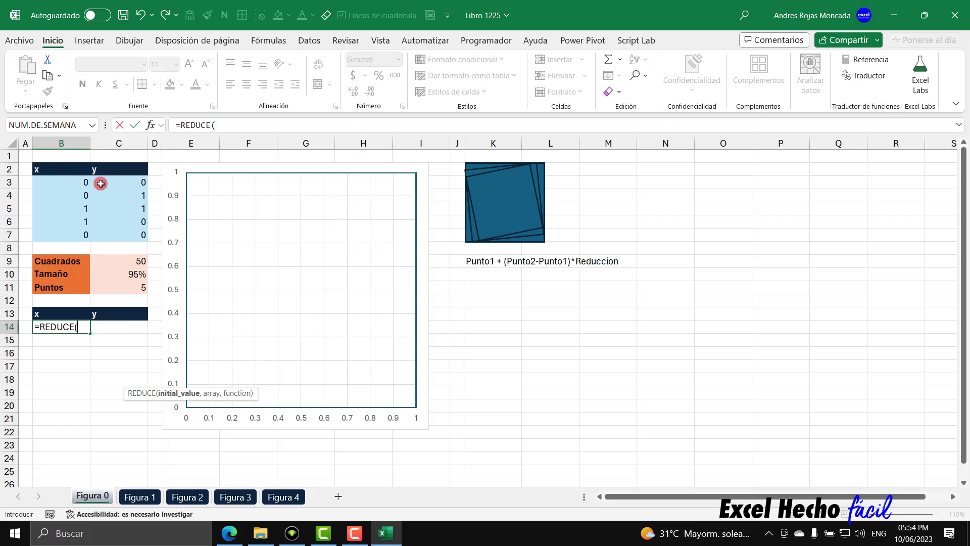
drag(78, 182, 117, 238)
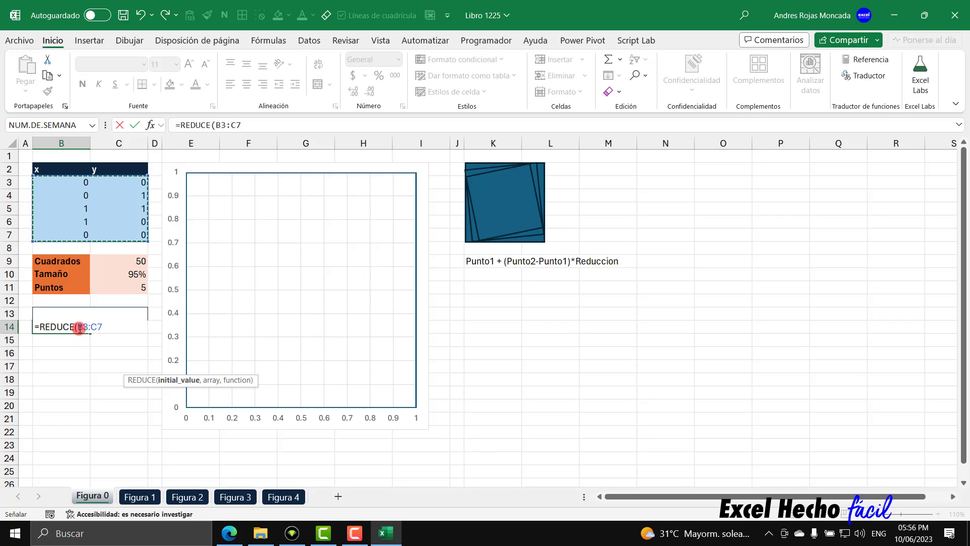
Step: Add SECUENCIA(C9*C11) as REDUCE's array argument, a 250-step sequence
drag(78, 328, 104, 327)
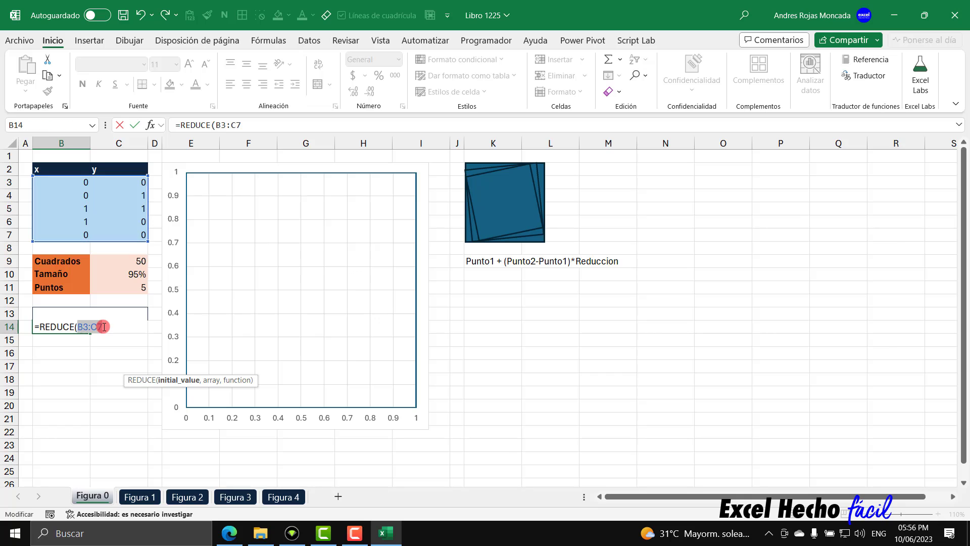
click(103, 327)
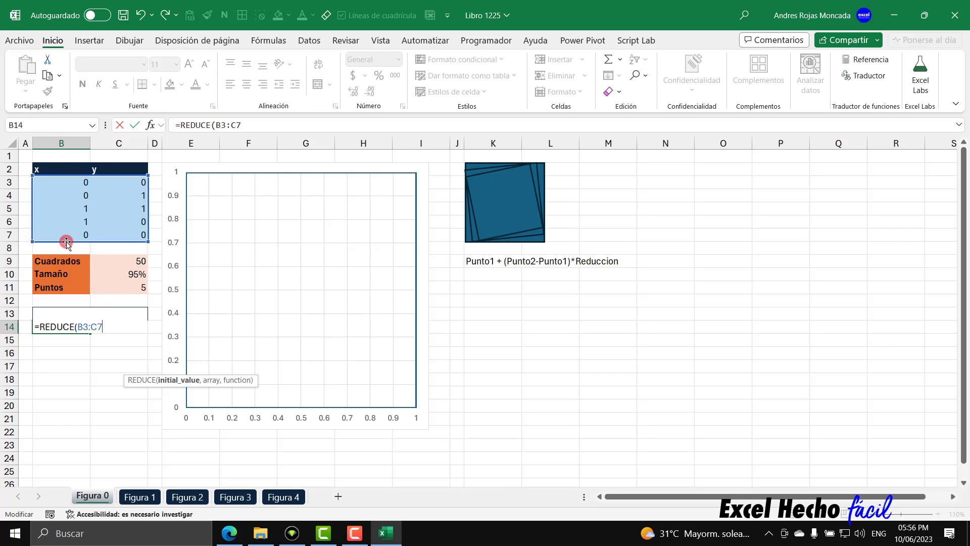
drag(60, 185, 133, 228)
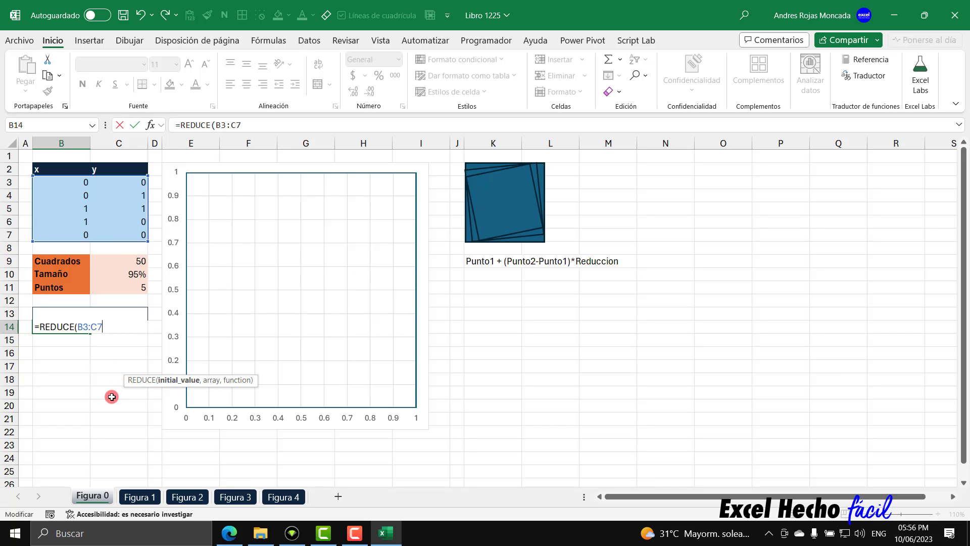
text(,)
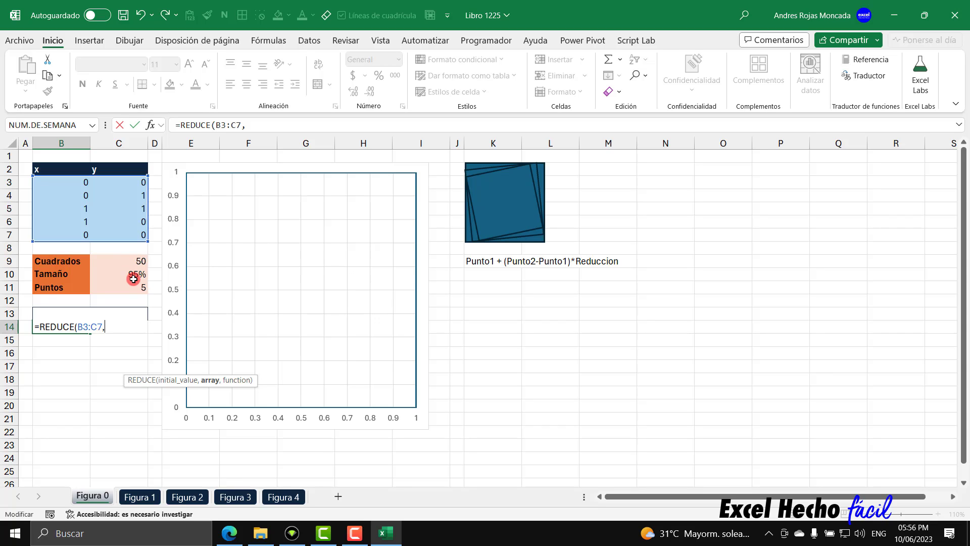
text(s)
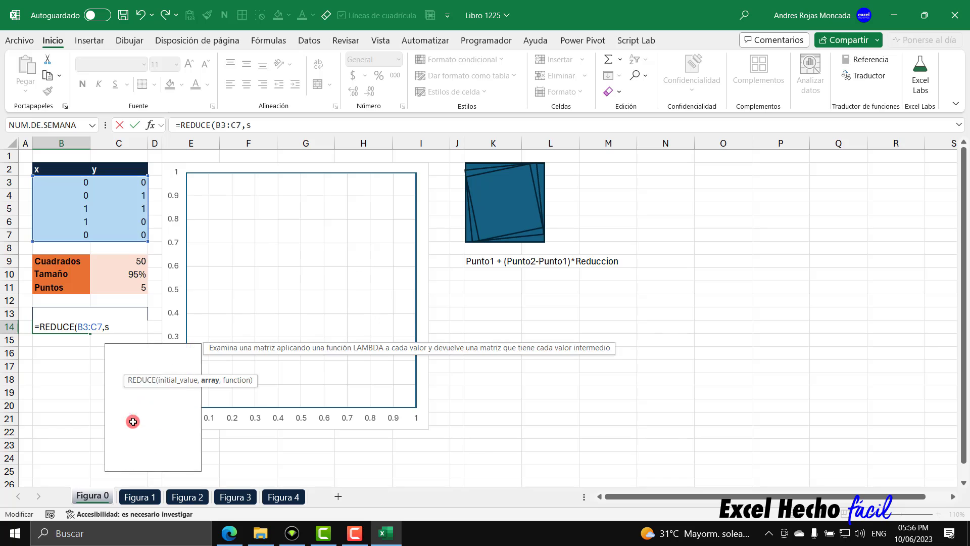
text(ecu)
key(Tab)
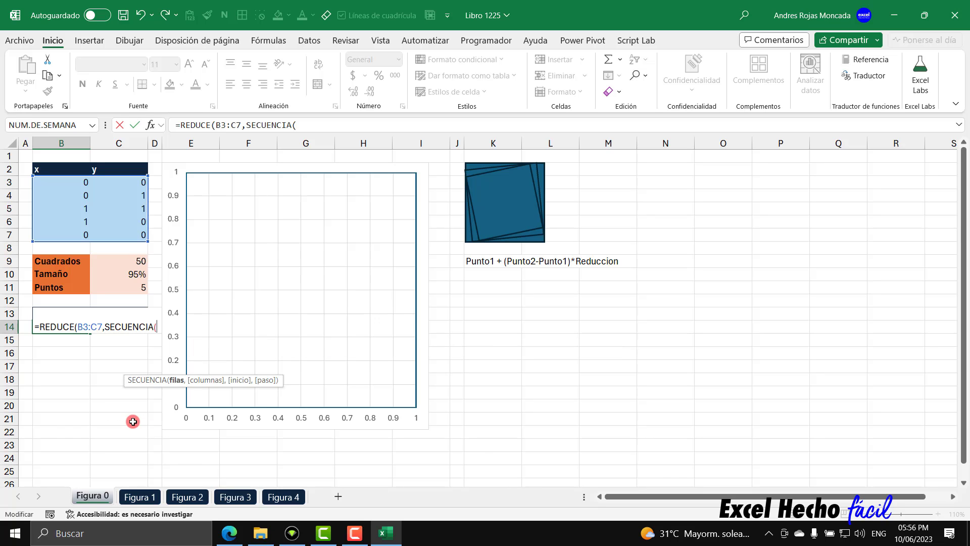
click(119, 261)
text(*)
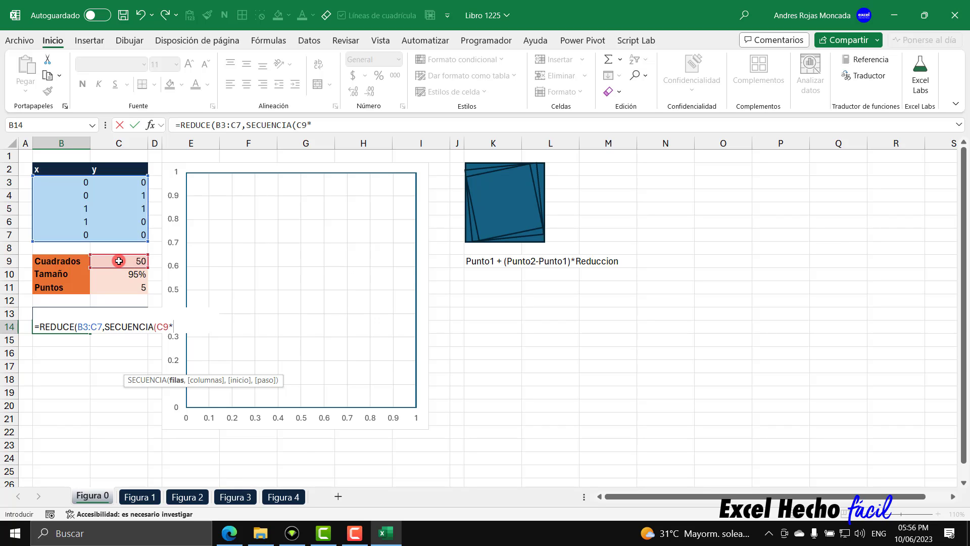
click(132, 287)
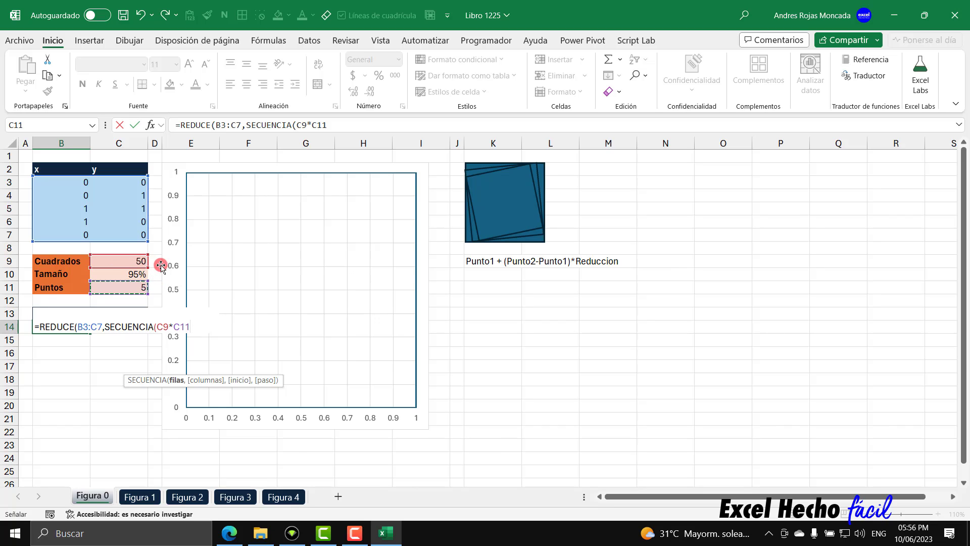
click(165, 386)
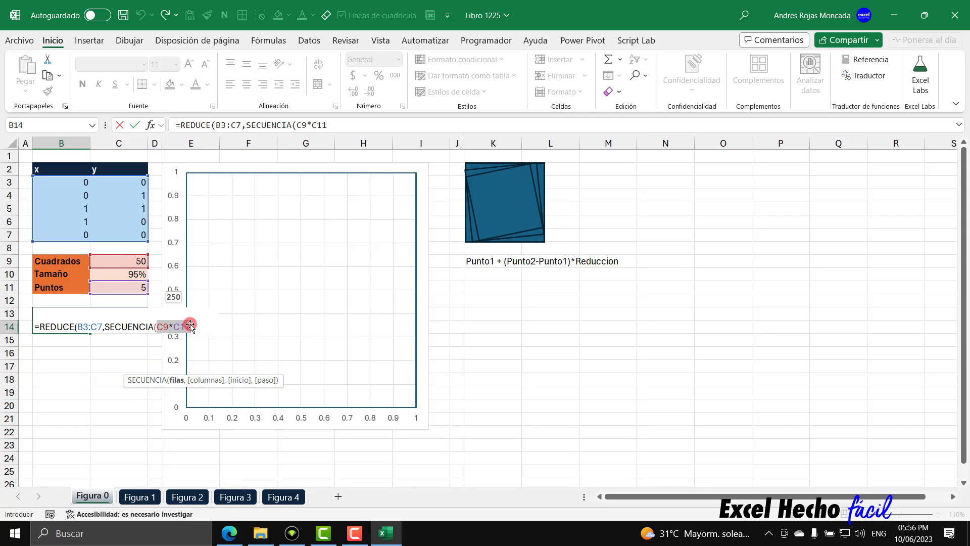
click(191, 327)
text())
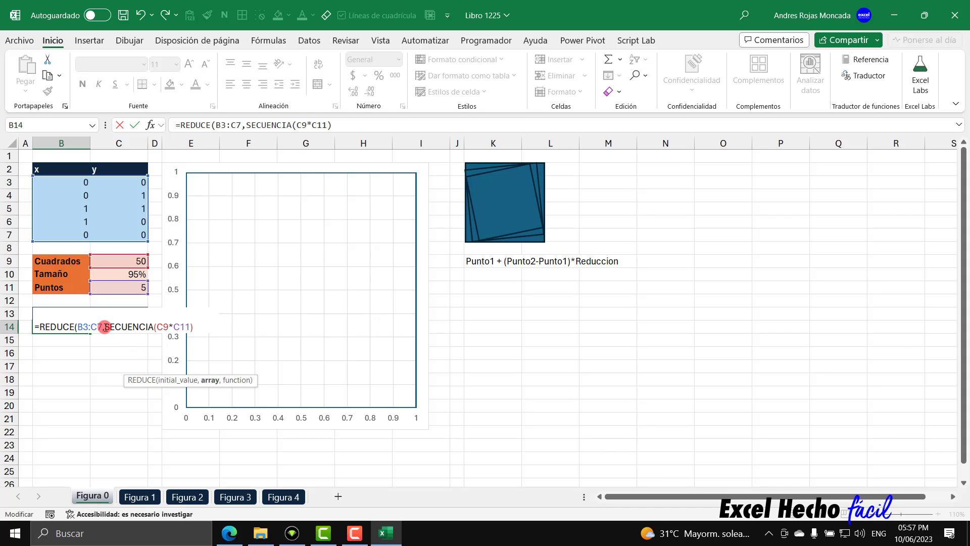
drag(105, 326, 220, 327)
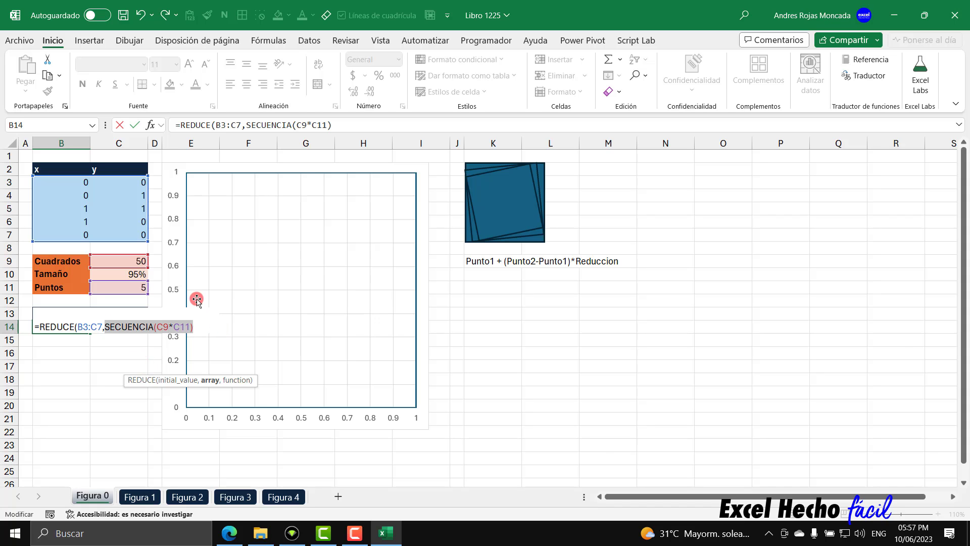
key(F9)
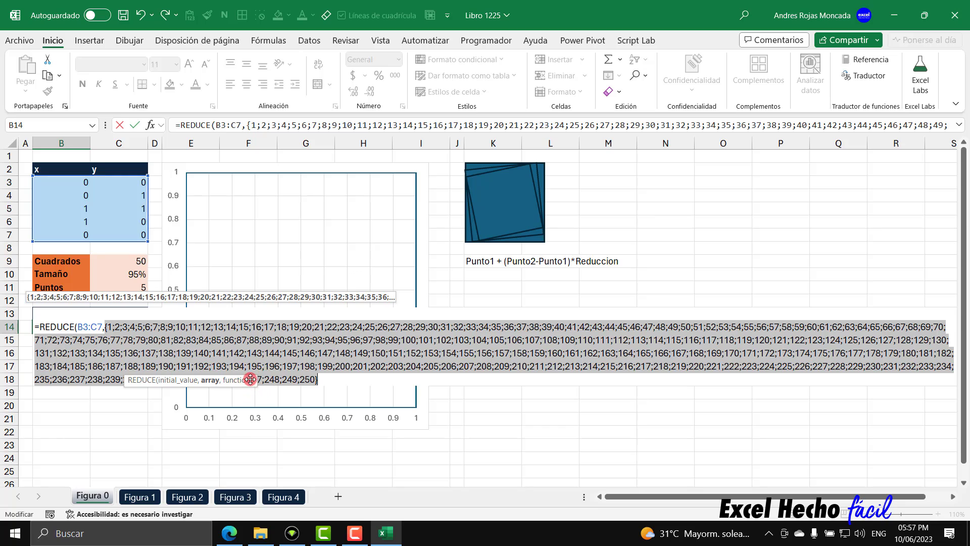
drag(249, 379, 248, 445)
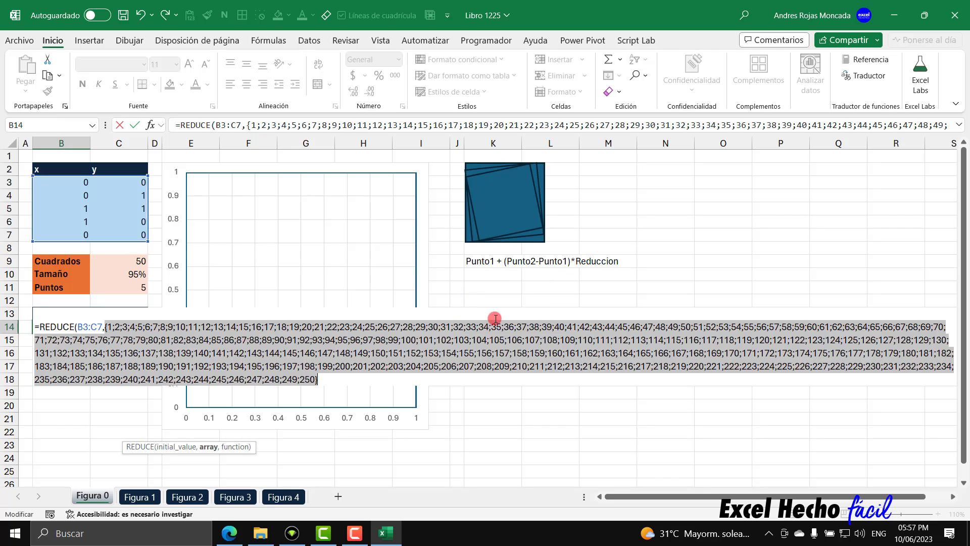
key(ctrl+z)
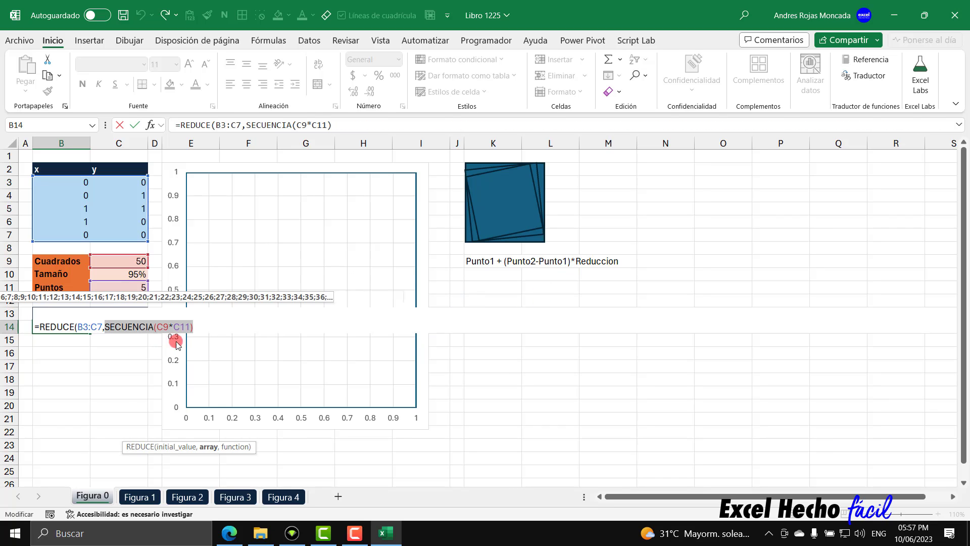
Step: Continue B14's formula after SECUENCIA(C9*C11) with ,LAMBDA(_acu,_val,LET( and start a new line
click(192, 326)
text(,)
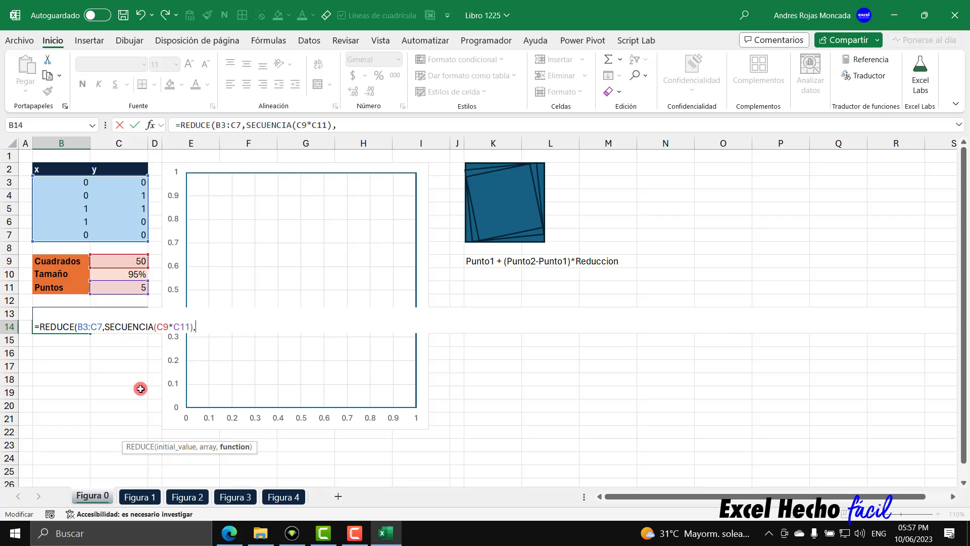
text(lam)
key(Tab)
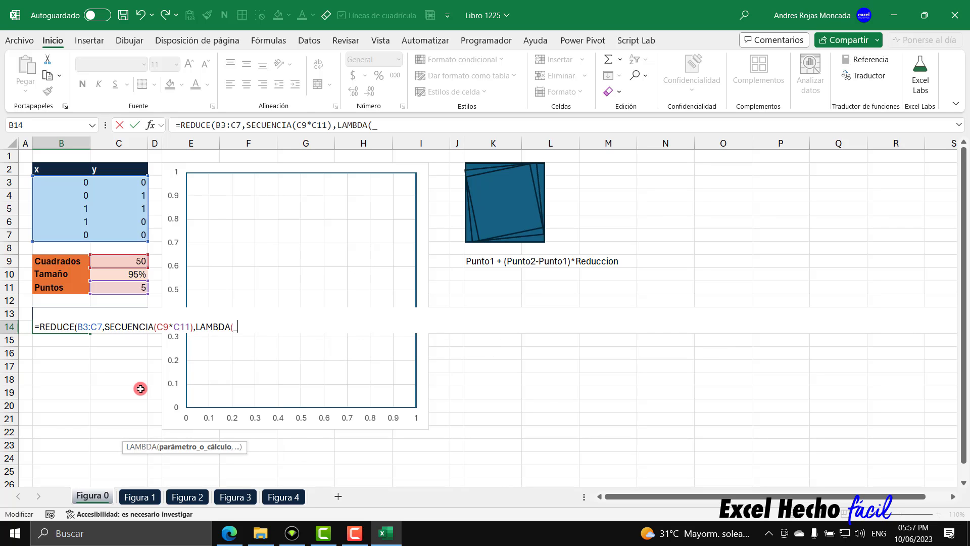
text(acu,)
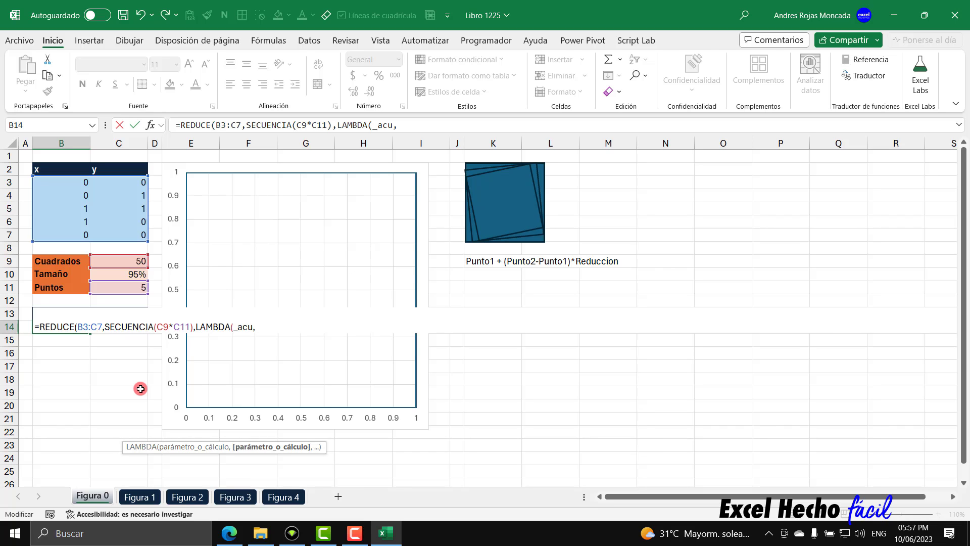
text(_val)
text(,)
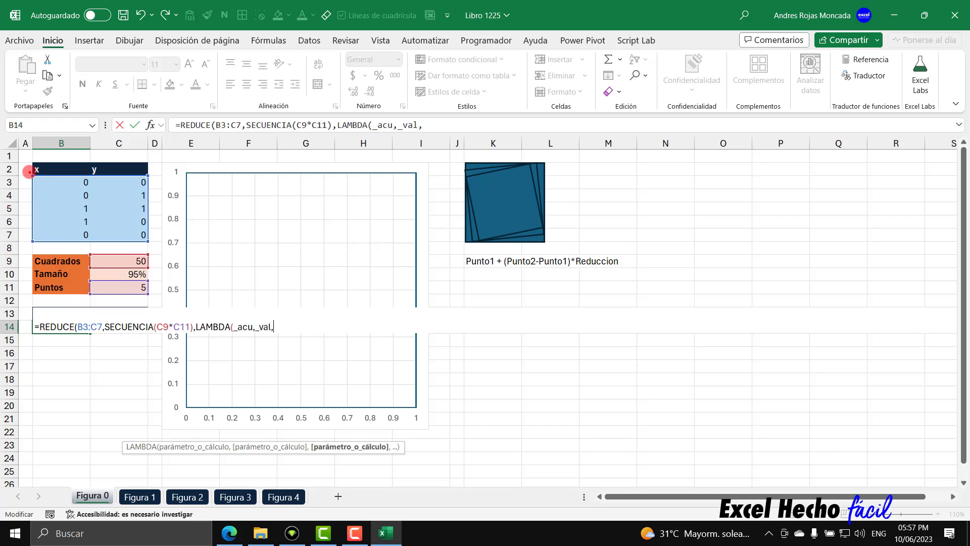
drag(41, 189, 151, 245)
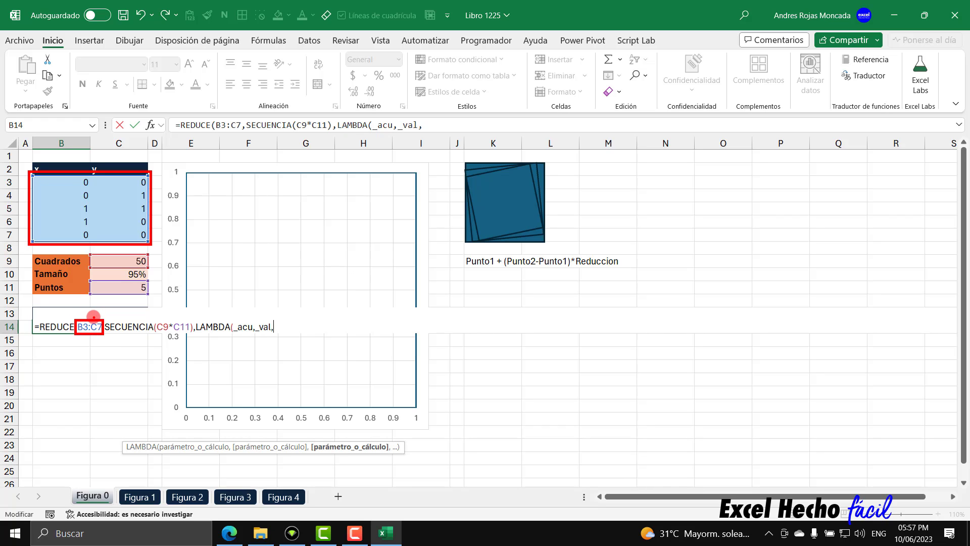
mouse_move(95, 314)
mouse_down()
mouse_move(229, 310)
mouse_move(247, 323)
mouse_up()
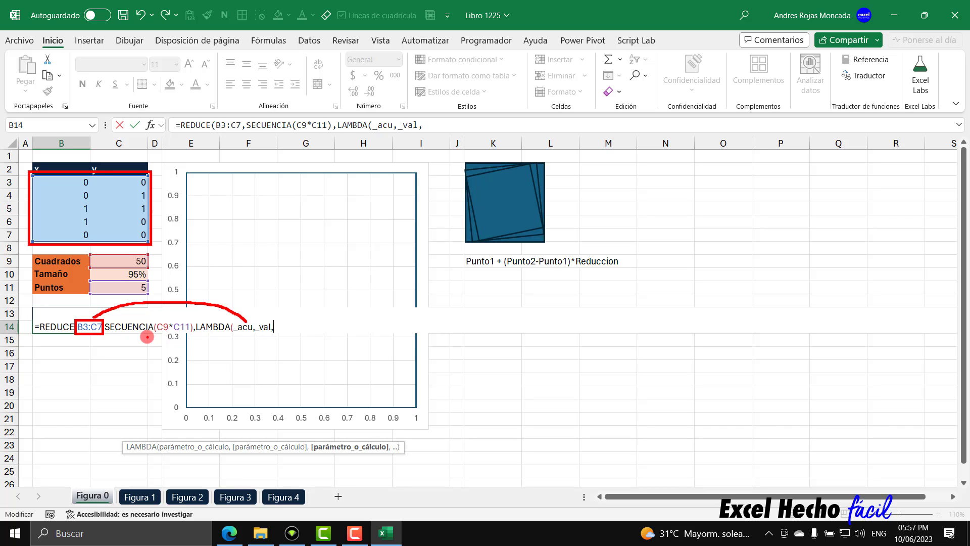
mouse_move(147, 337)
mouse_down()
mouse_move(259, 362)
mouse_move(269, 334)
mouse_up()
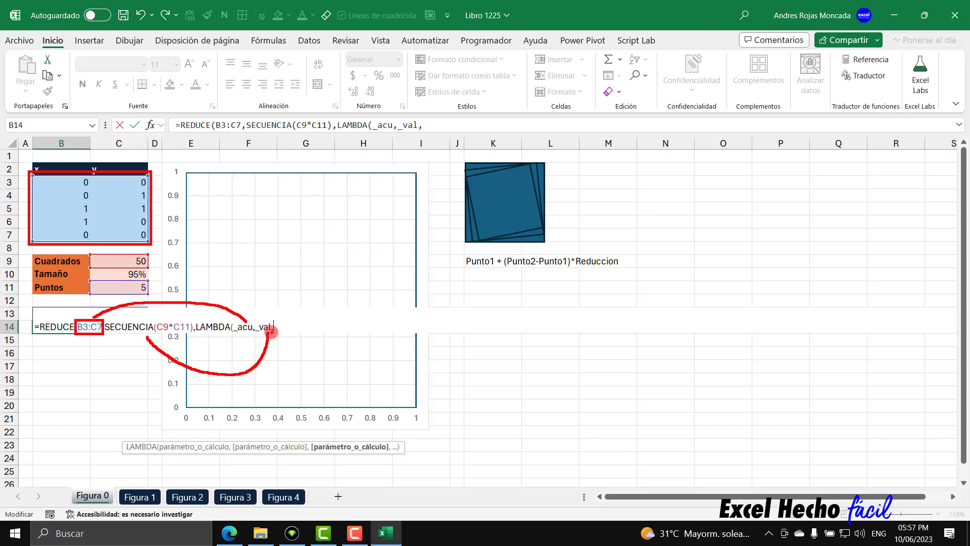
key(Escape)
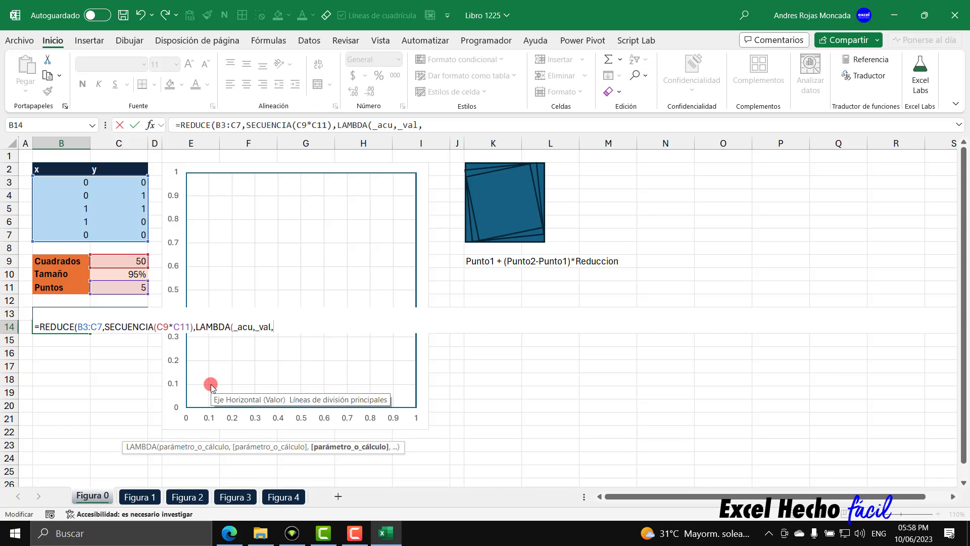
text(le)
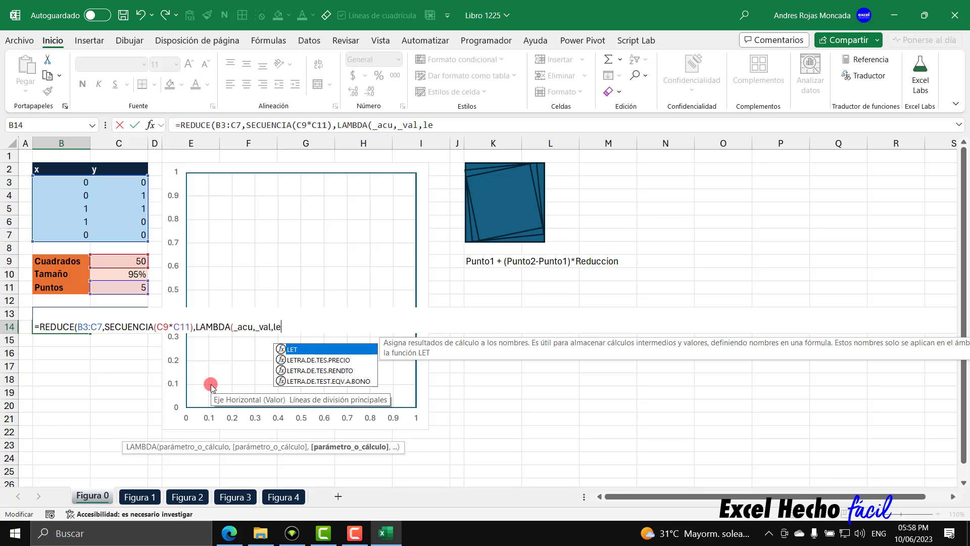
key(Tab)
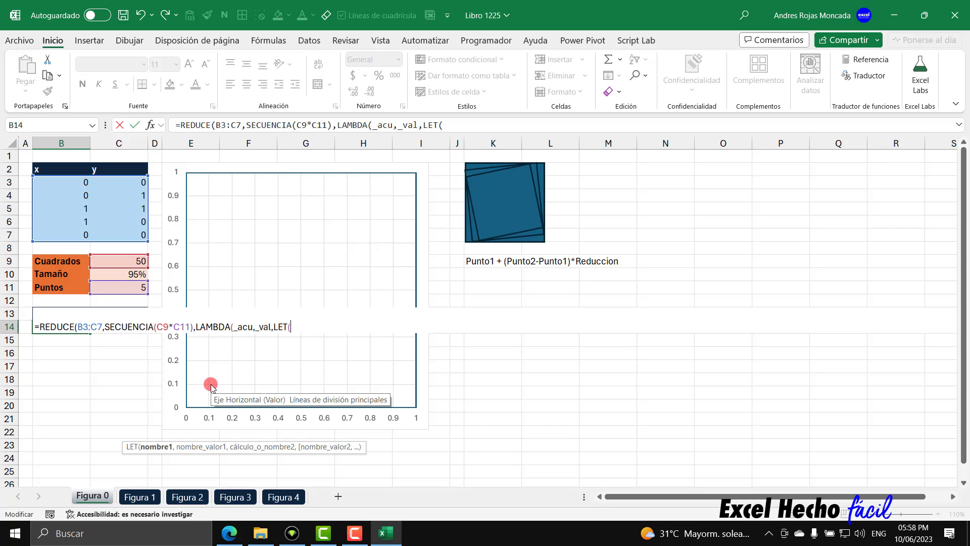
key(alt+Return)
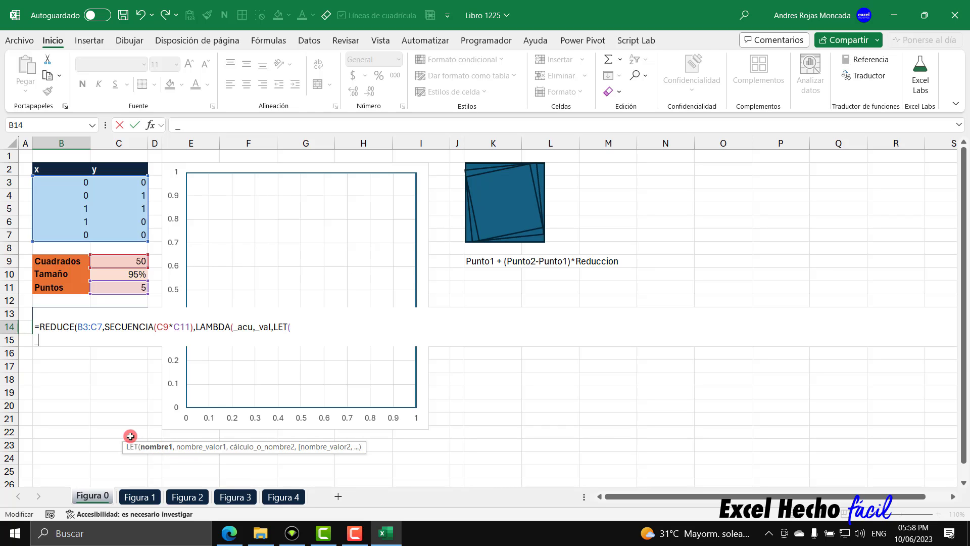
Step: Begin defining _pun1 with INDICE, then dismiss the missing-parenthesis error
text(pun)
text(1,indi)
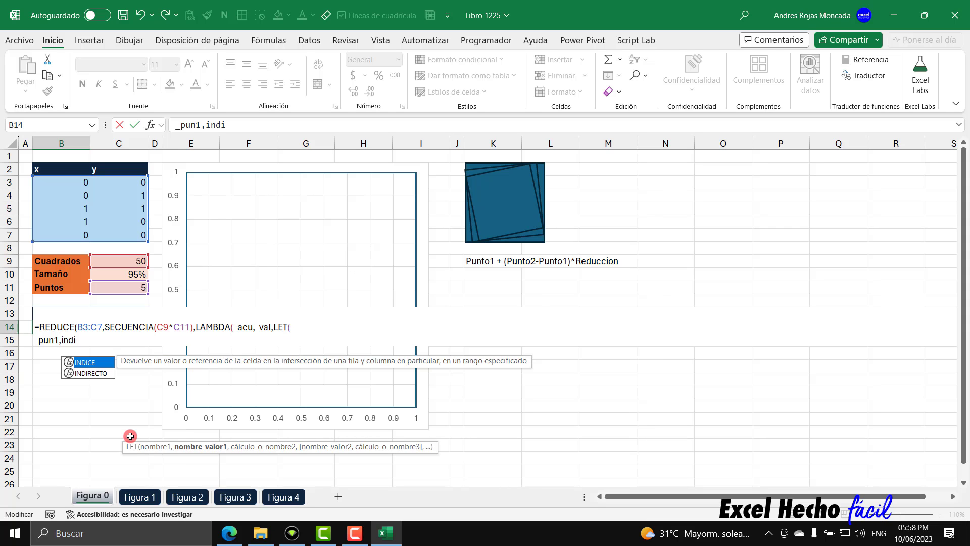
key(Tab)
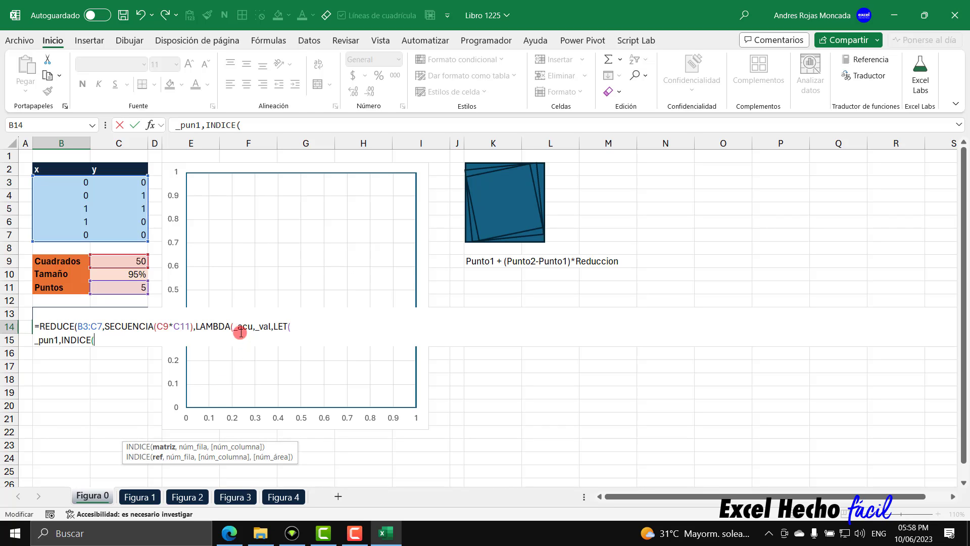
text(_cu)
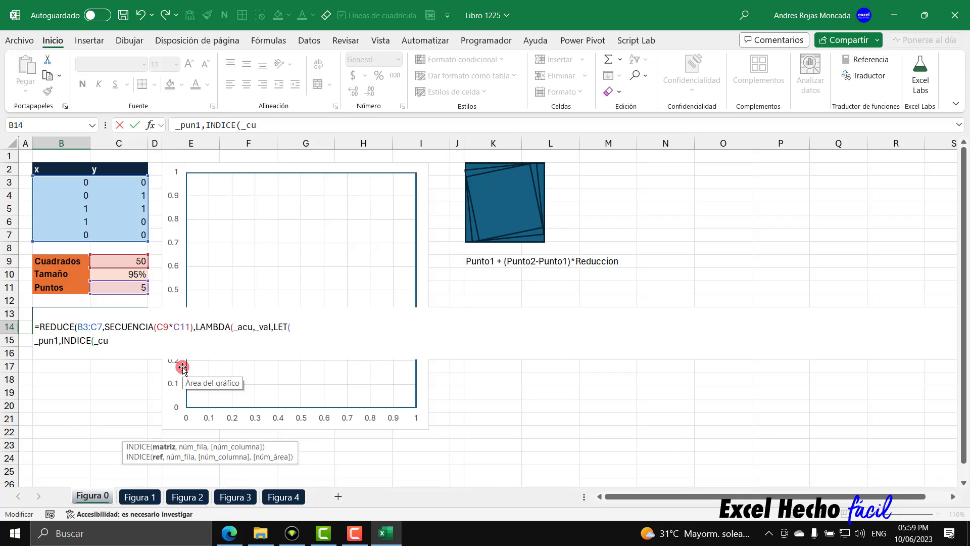
key(Return)
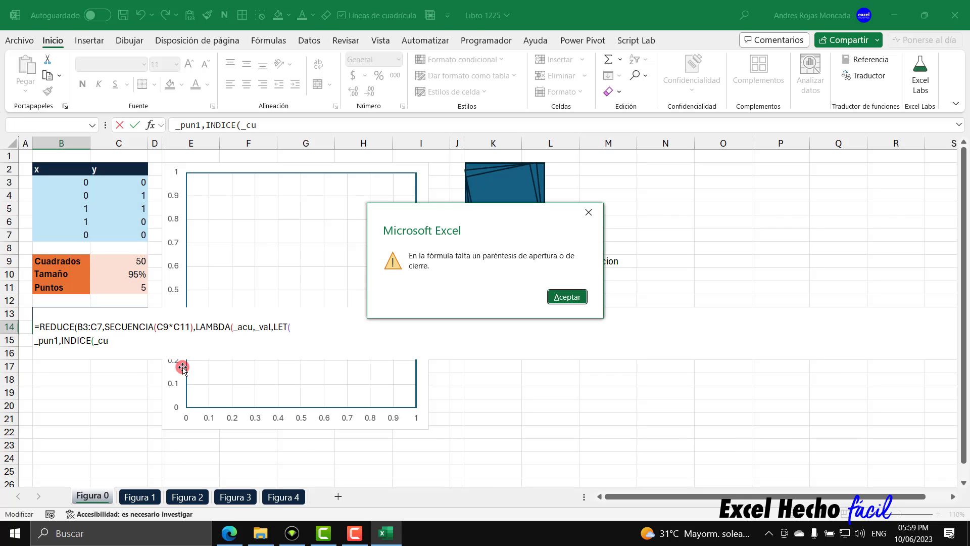
key(Return)
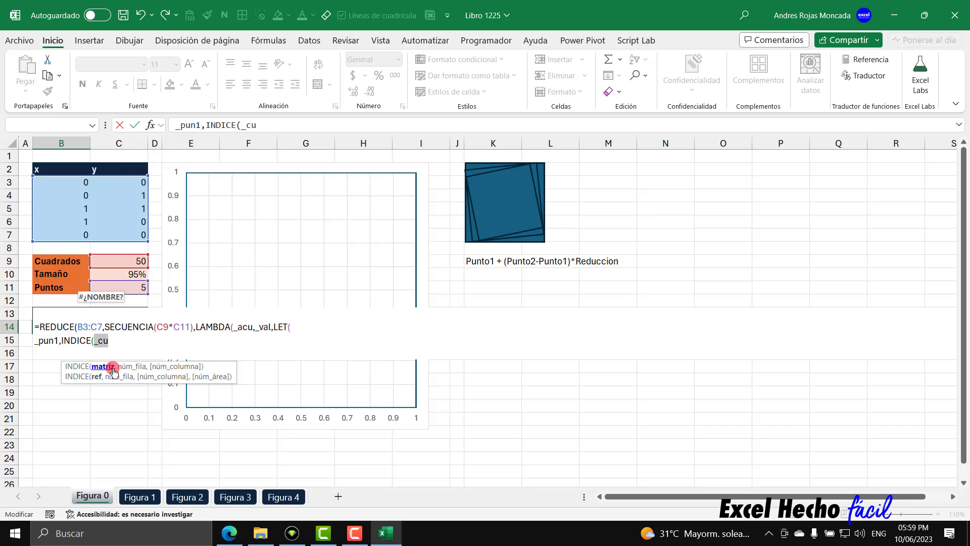
Step: Fix the _cu typo to _acu and complete _pun1 as INDICE(_acu,_val,{1,2})
key(BackSpace)
text(_ac)
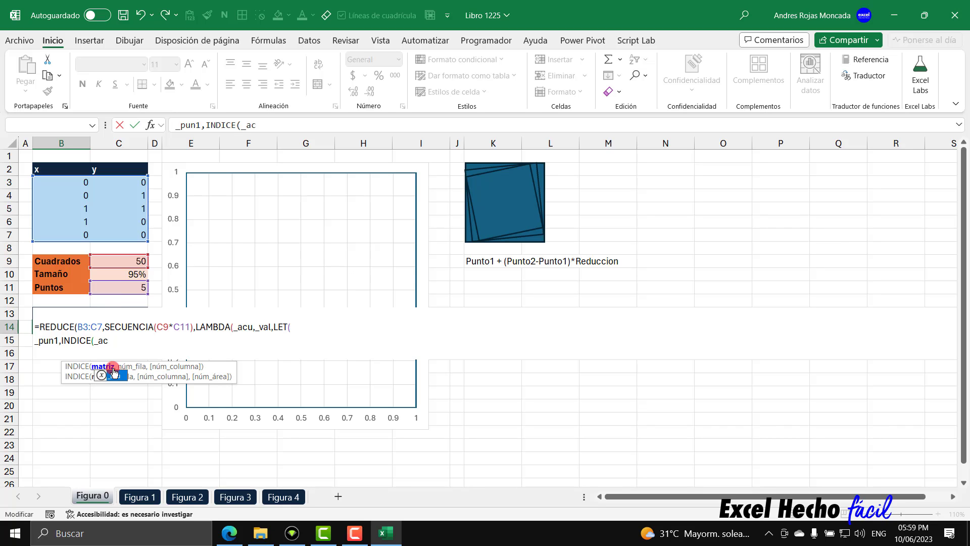
double_click(113, 374)
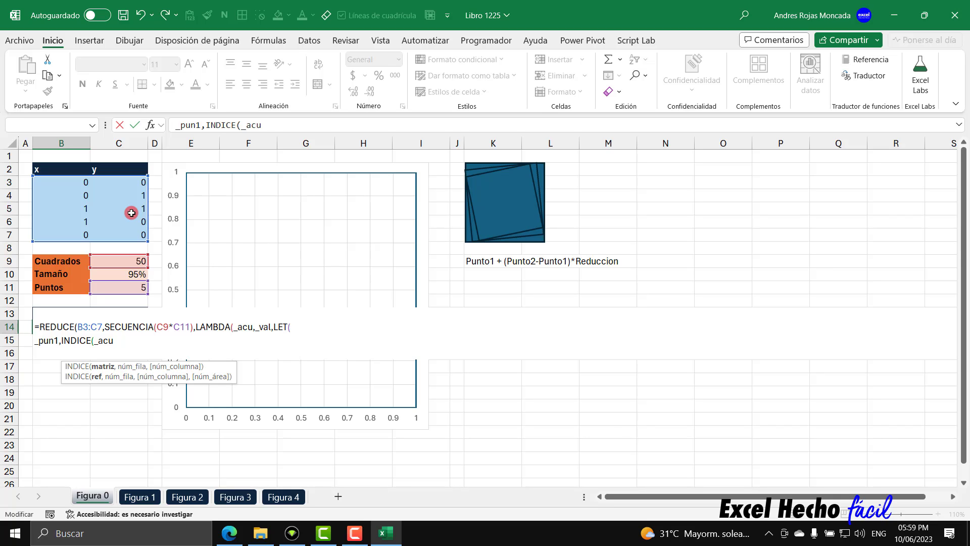
text(,)
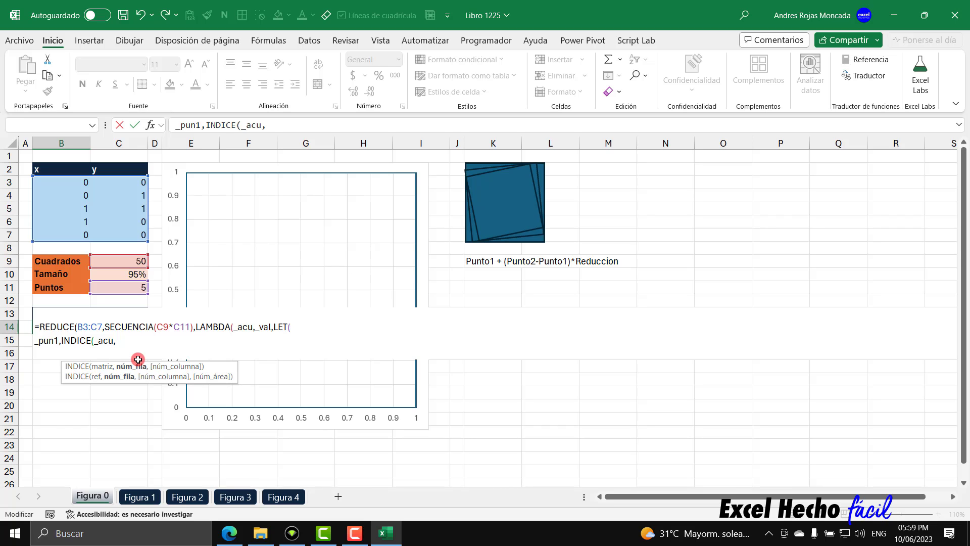
text(_va)
text(l)
text(,)
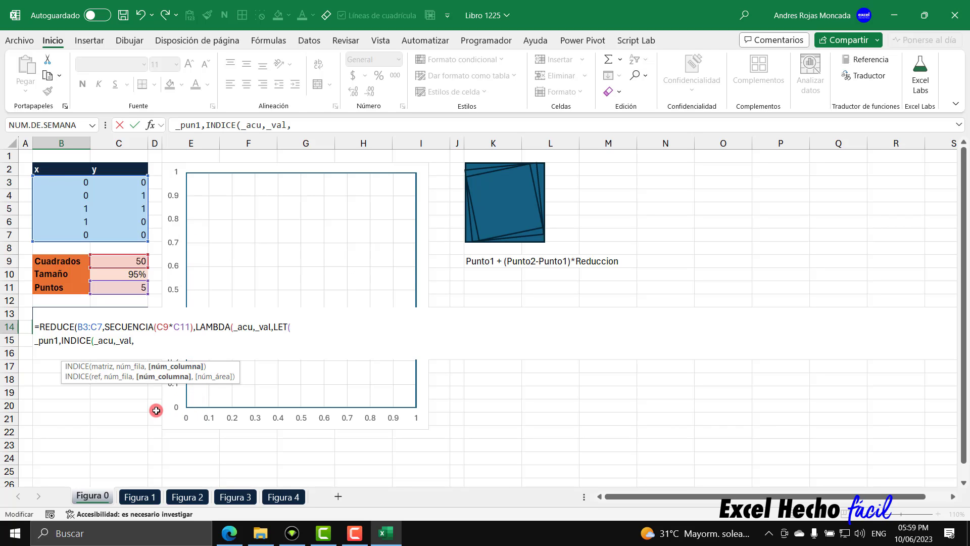
text({1)
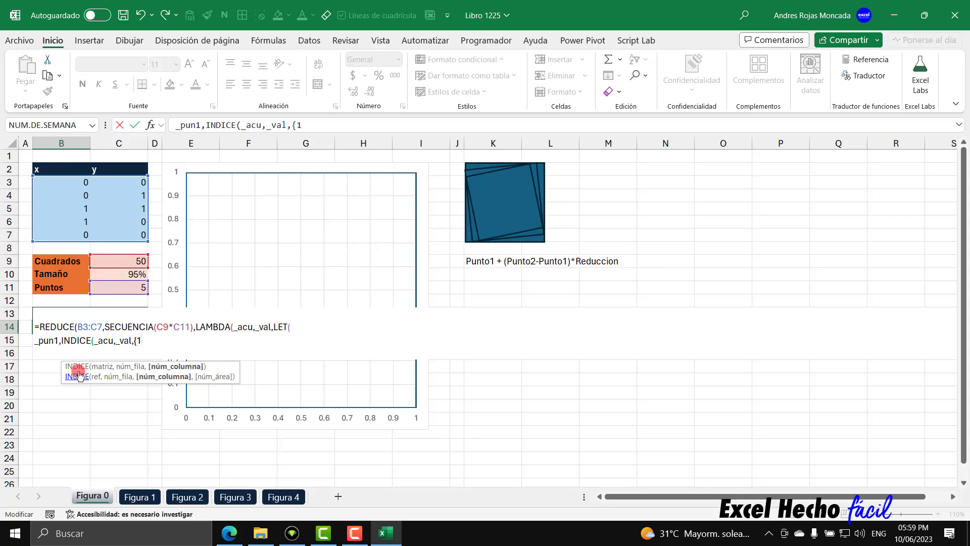
text(,2)
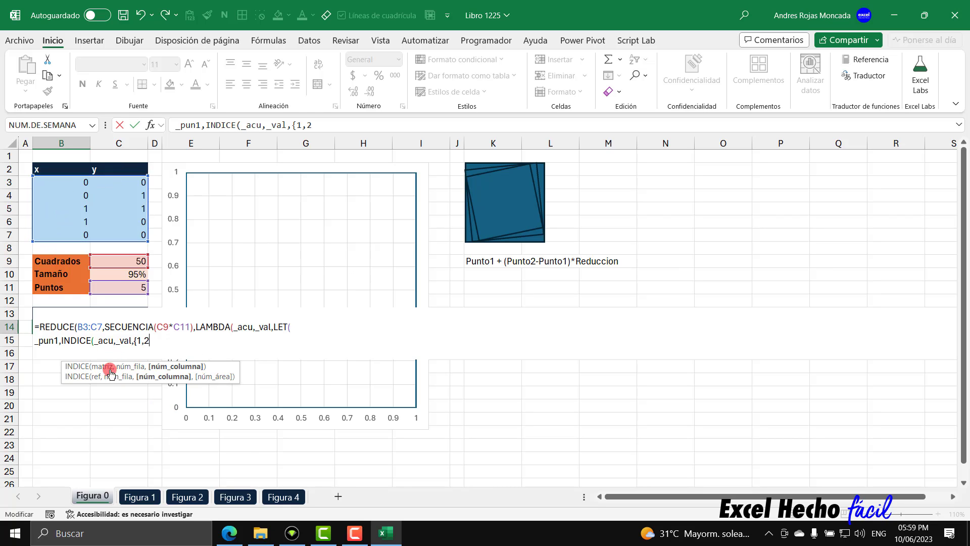
text(})
drag(134, 340, 157, 343)
click(157, 343)
text())
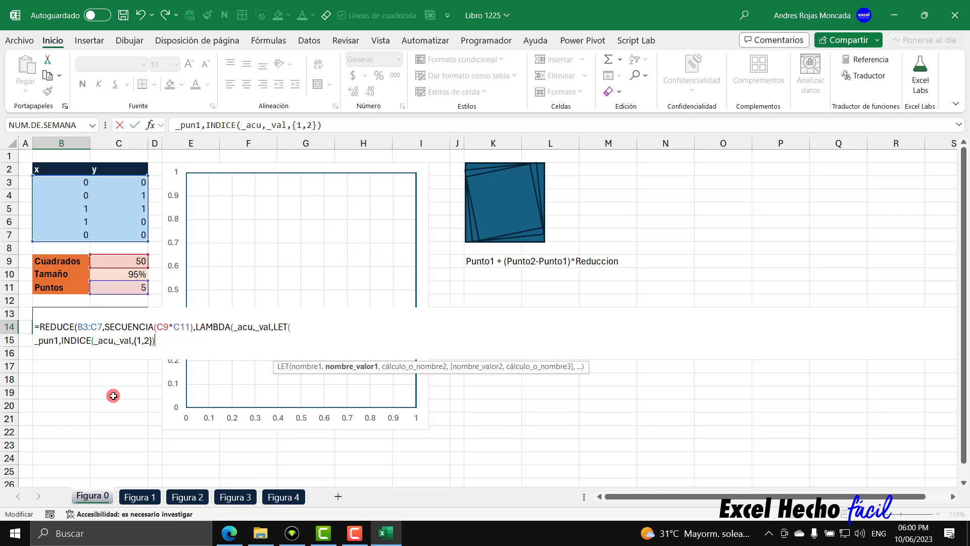
text(,)
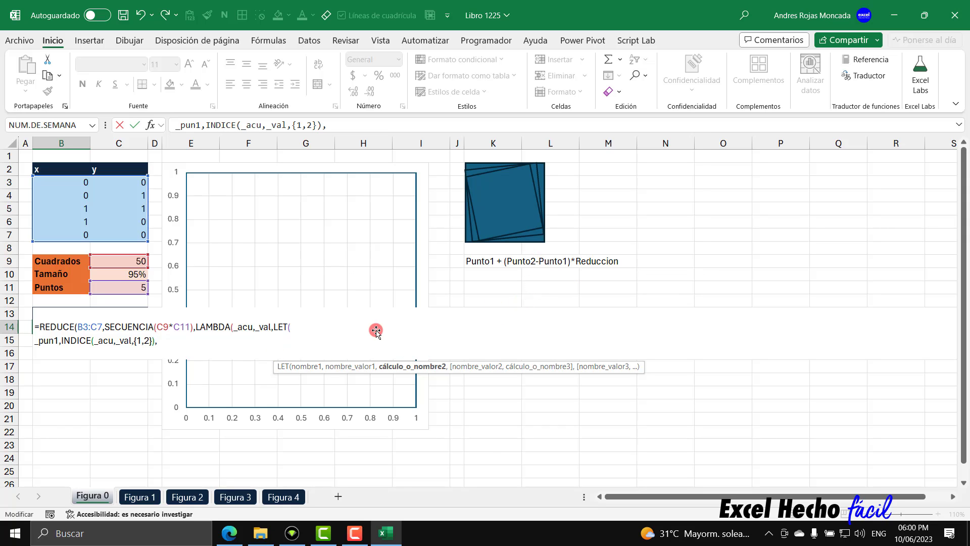
Step: Add _pun2 as INDICE(_acu,_val+1,{1,2}) and continue on a new line
text(_pun)
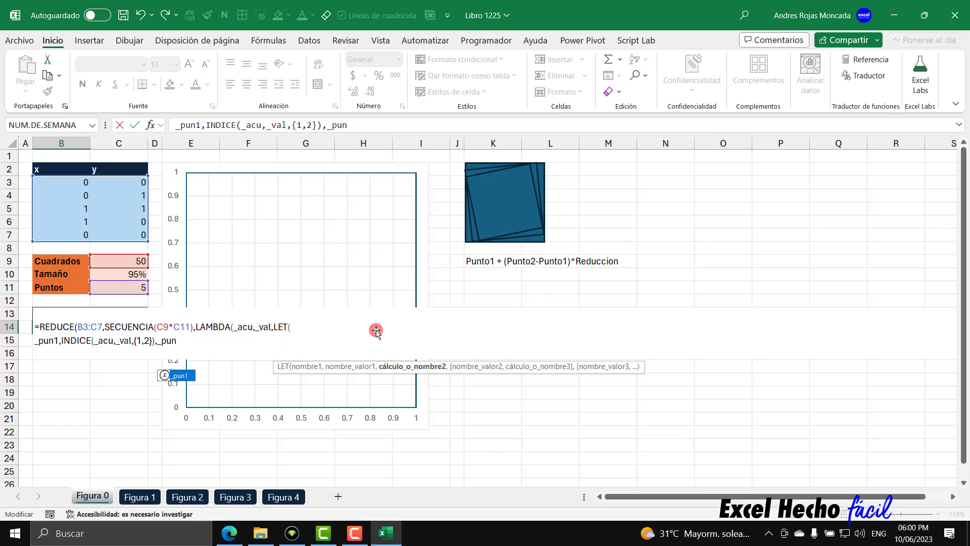
text(2)
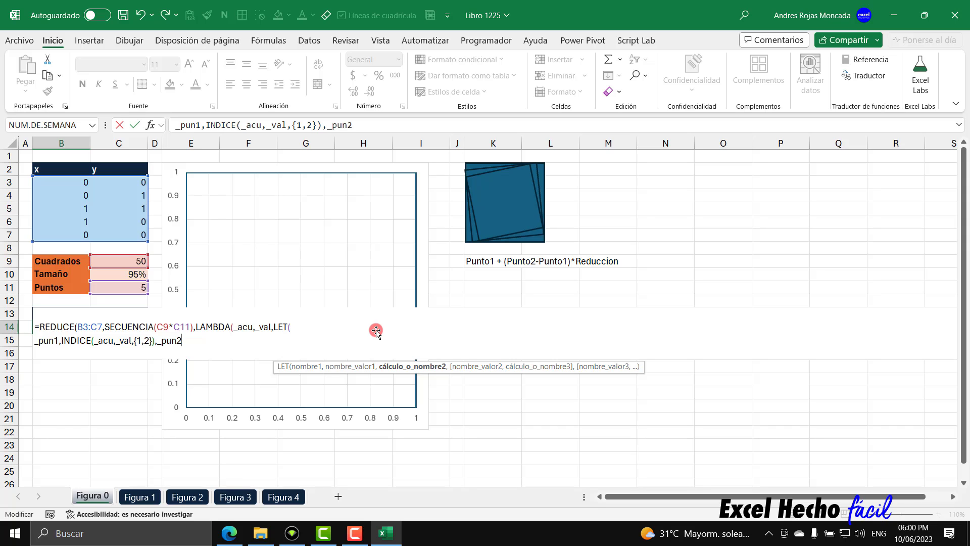
text(,indi)
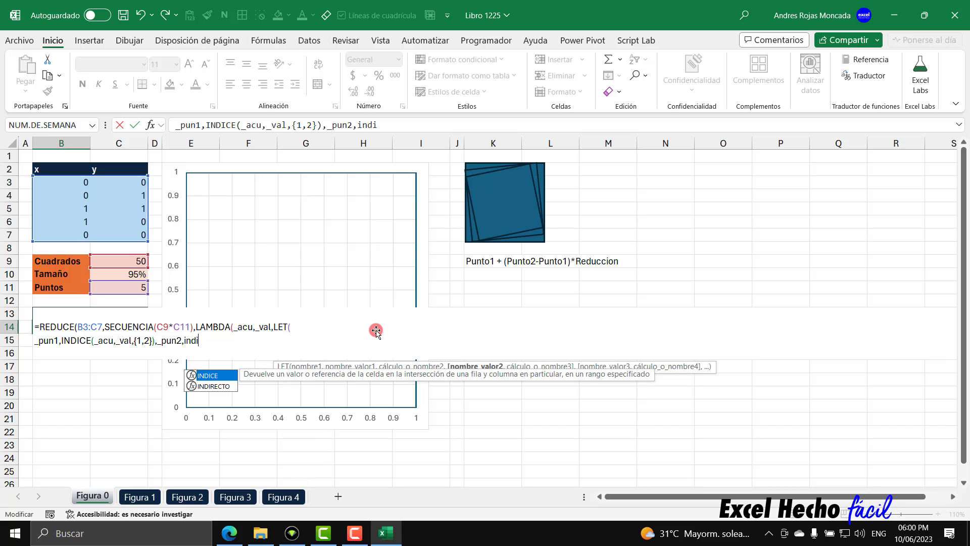
key(Tab)
text(_a)
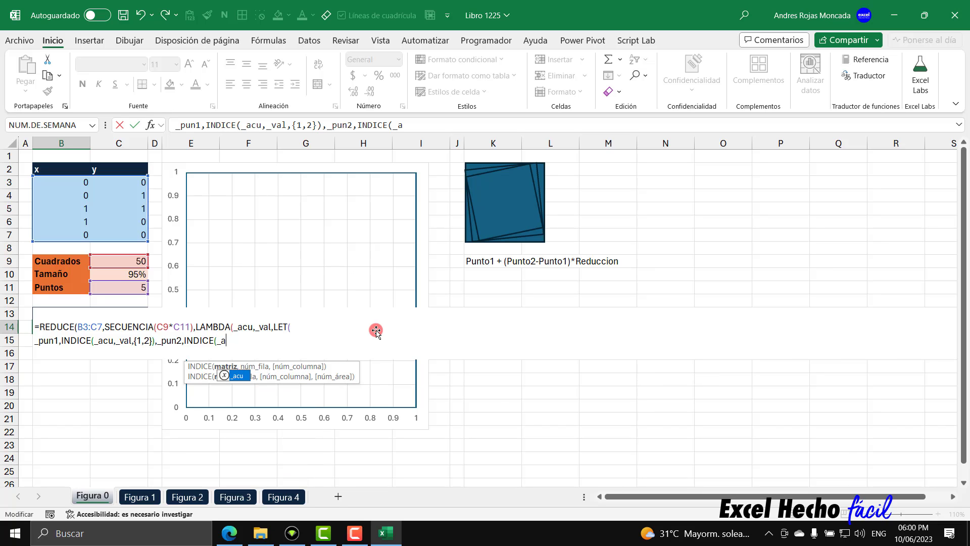
text(cu,)
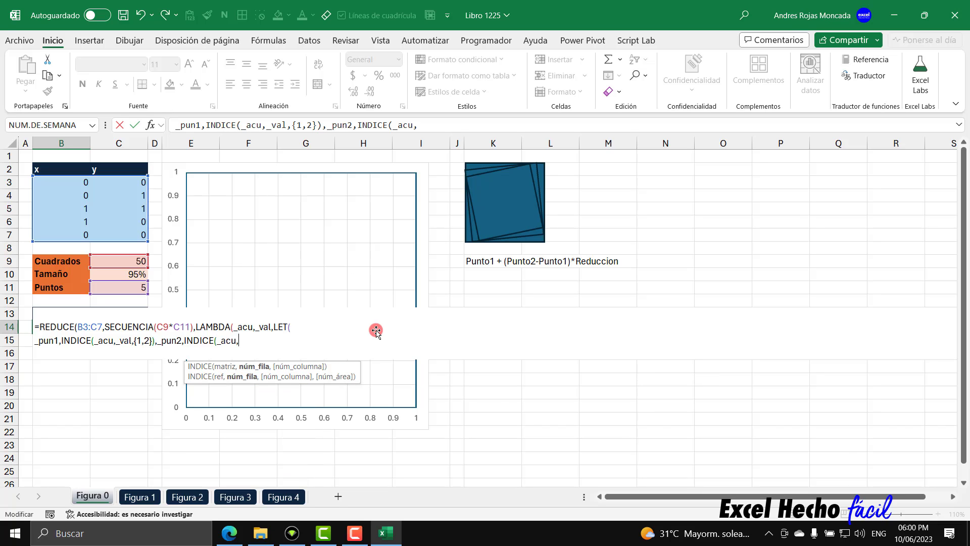
text(_val)
text(+1,)
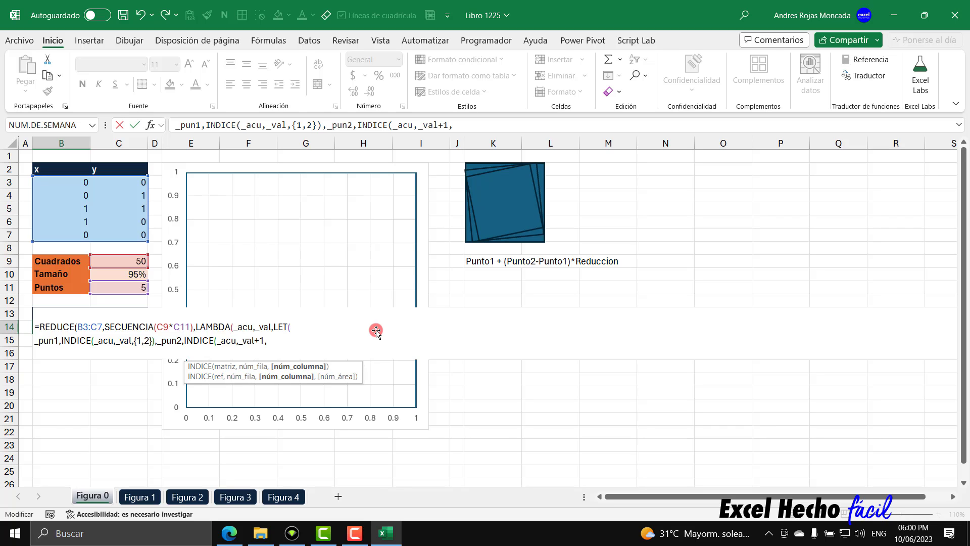
text({1,)
text(2)
text(})
text())
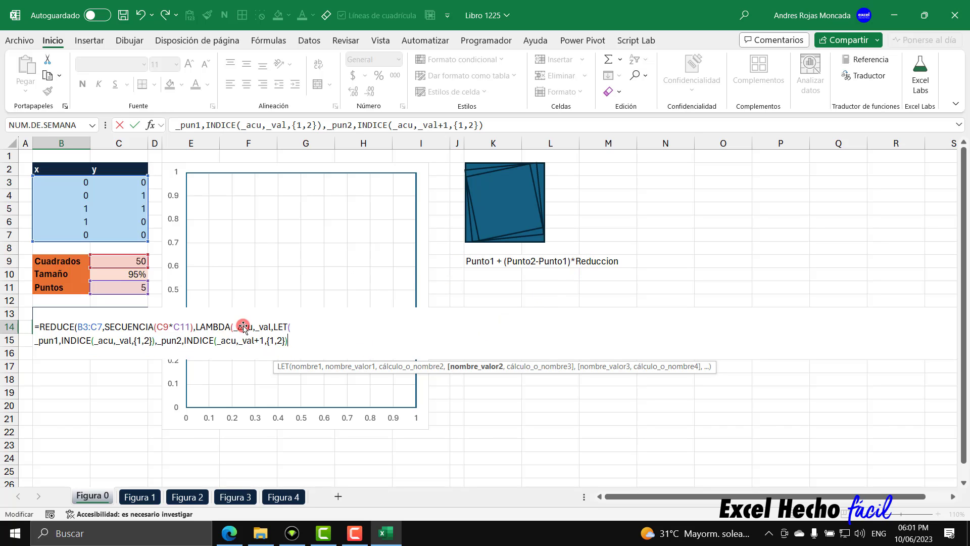
text(,)
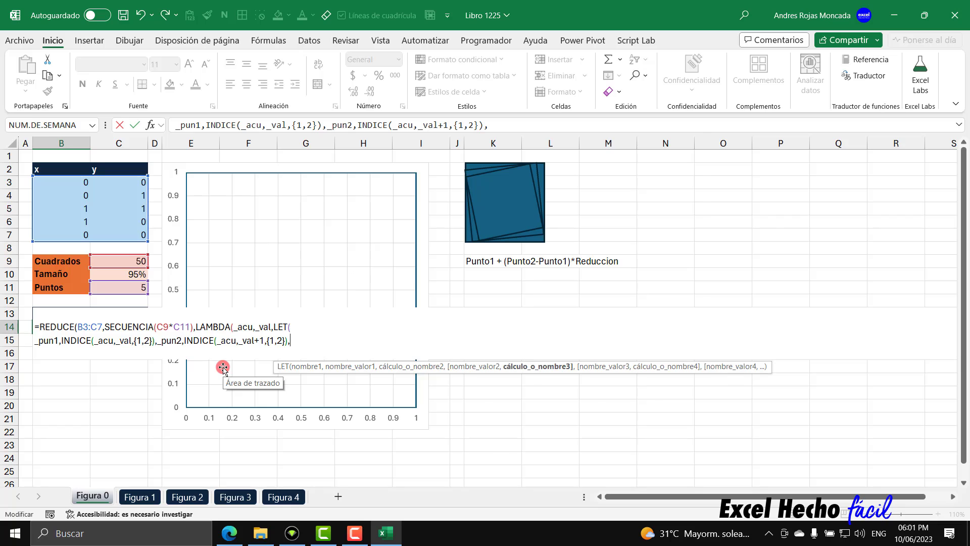
key(alt+Return)
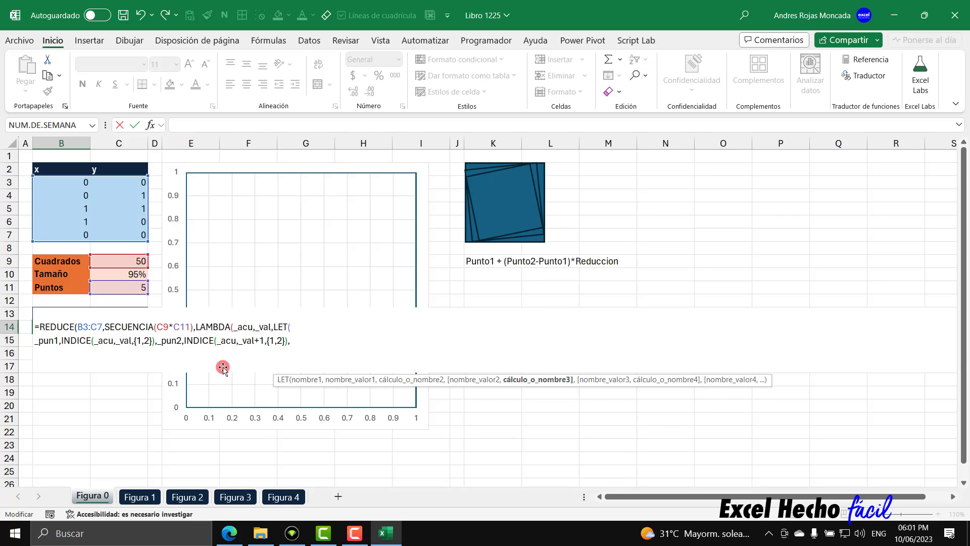
Step: Write the LET result as APILARV(_acu,_pun1+(_pun2-_pun1)* using the name suggestions
text(api)
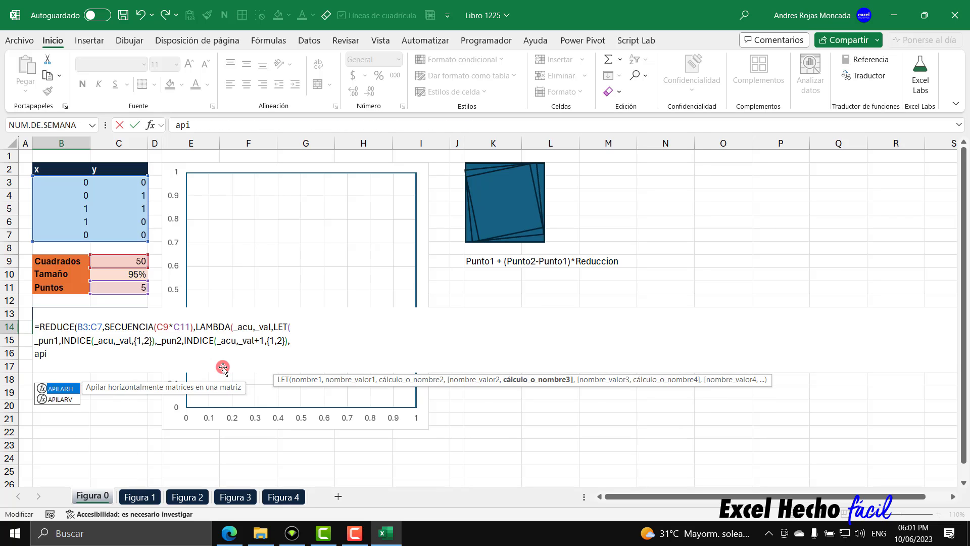
key(Down)
key(Tab)
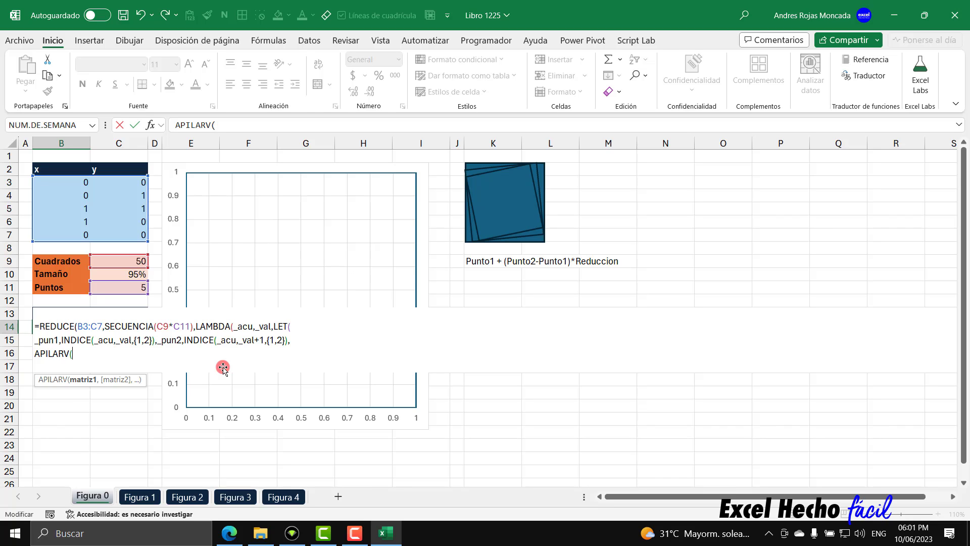
text(_acu)
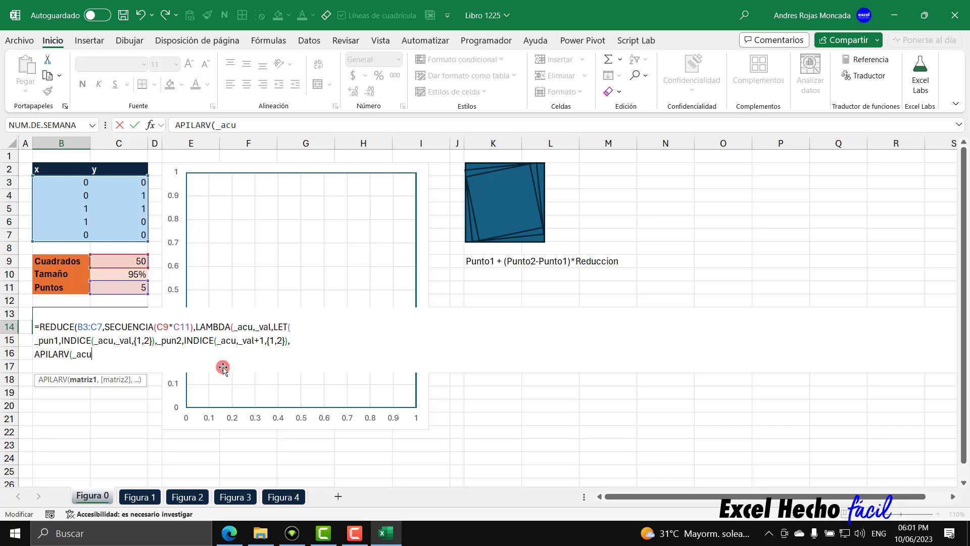
text(,)
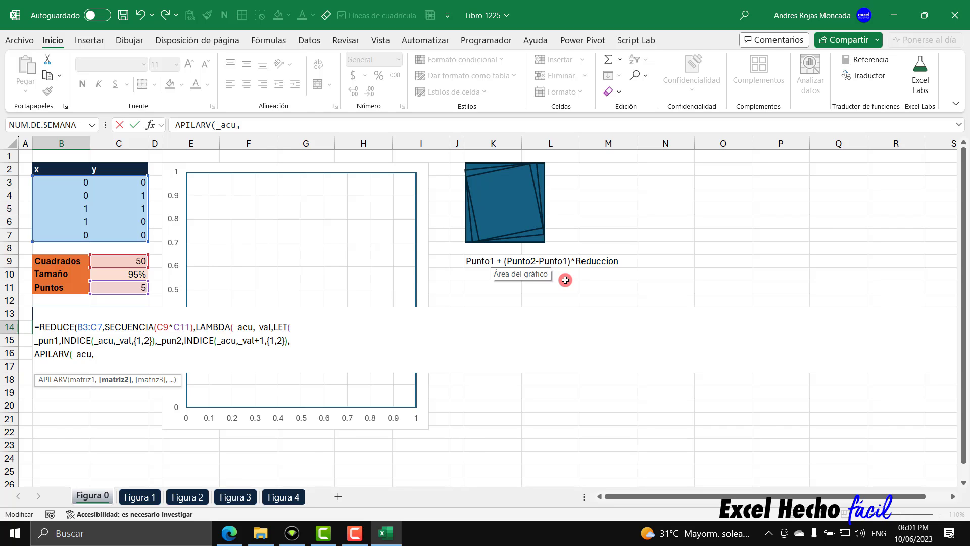
text(_p)
key(Tab)
text(_p)
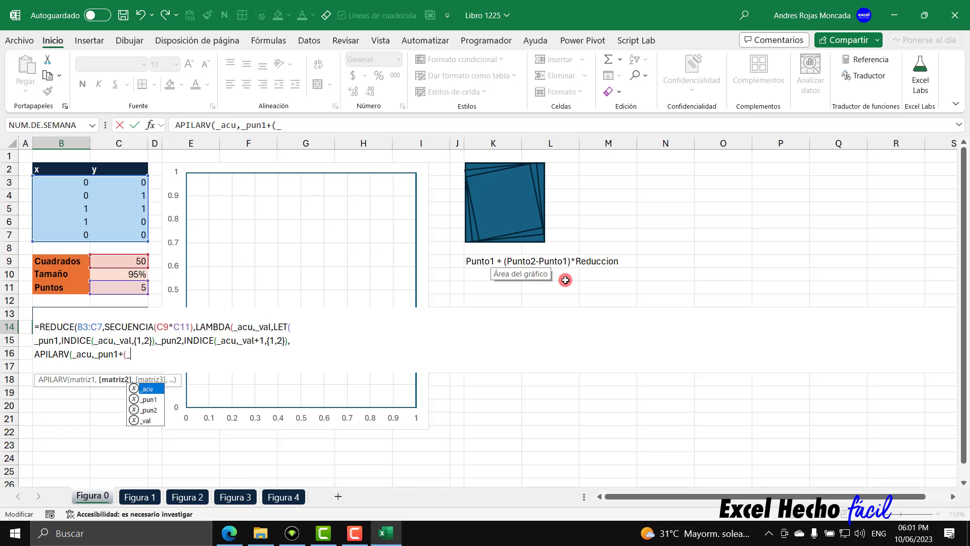
key(Down)
key(Tab)
text(_)
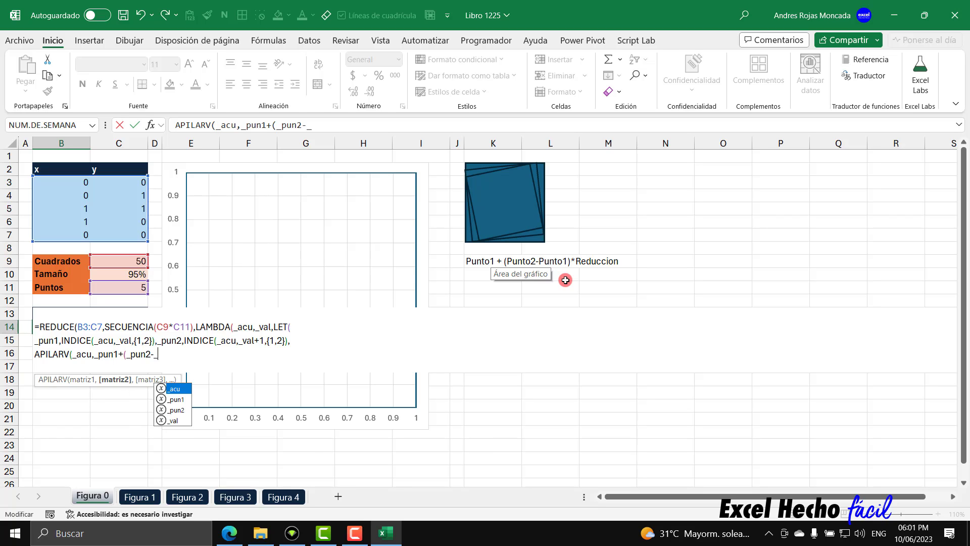
key(Down)
key(Tab)
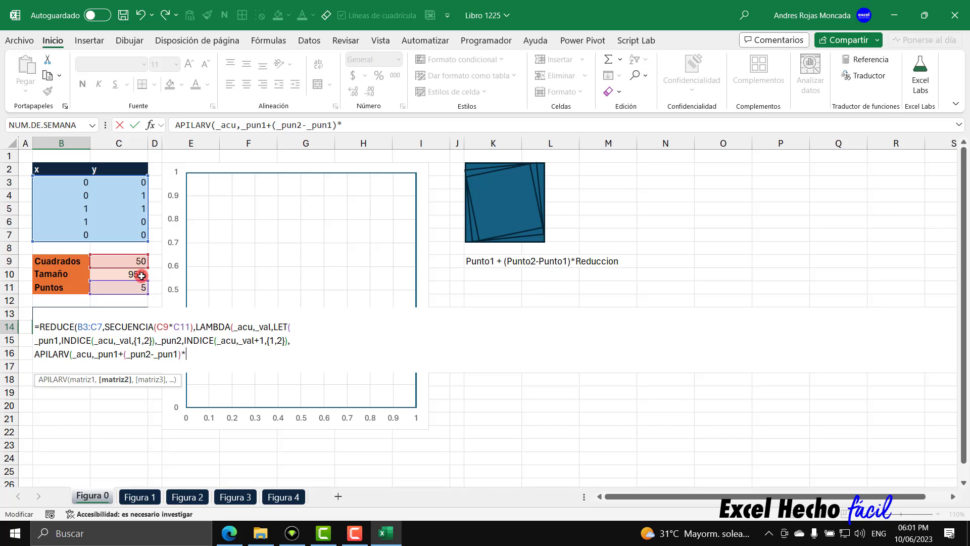
Step: Multiply by the Tamaño cell C10, close all parentheses, and commit to spill down to row 268
click(142, 275)
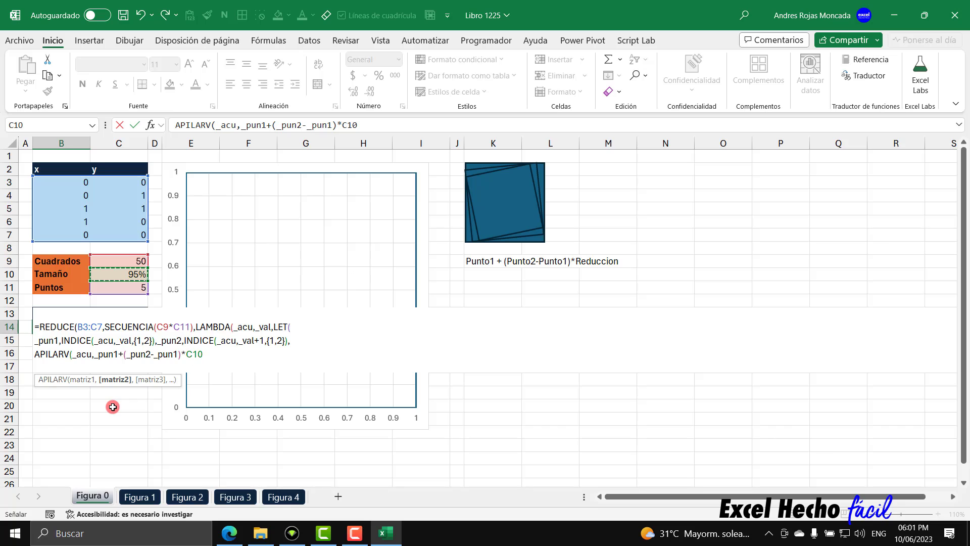
text())
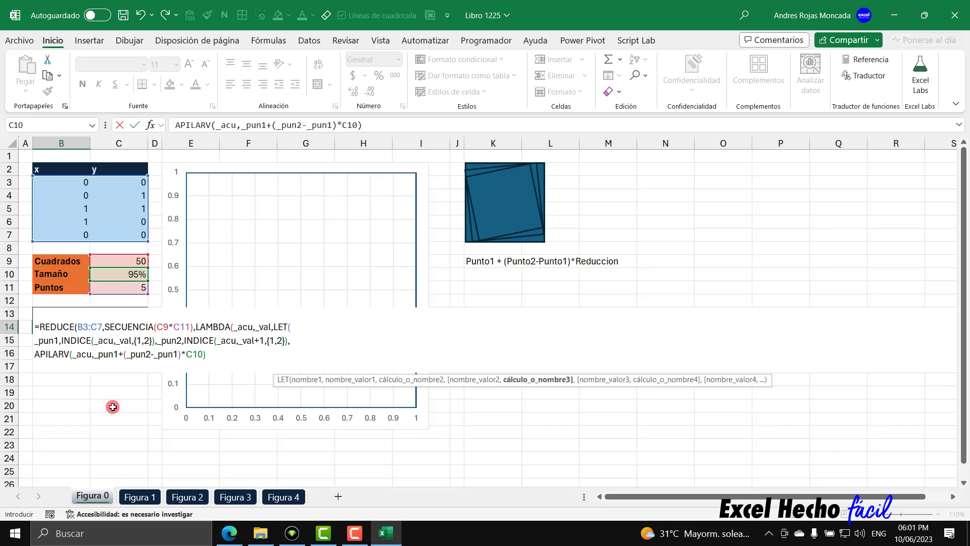
text())
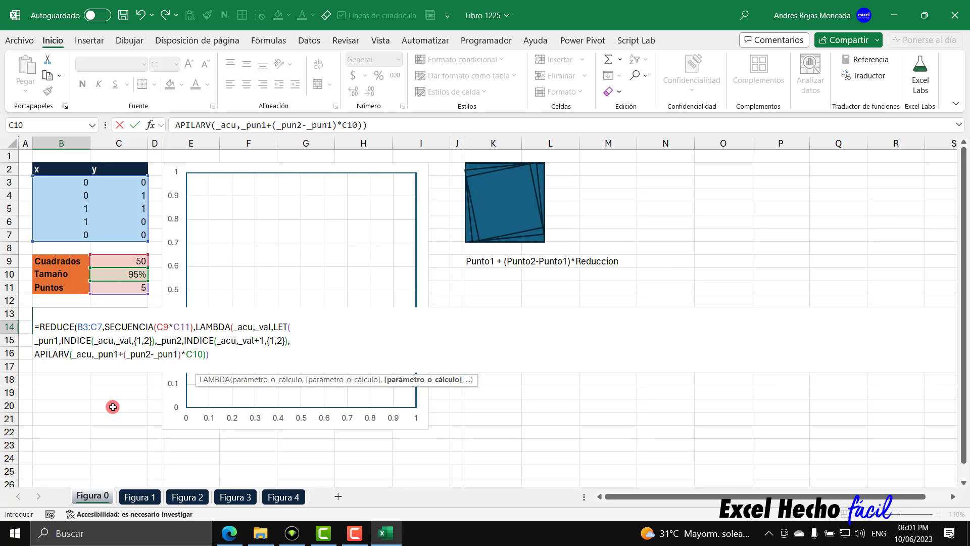
text())
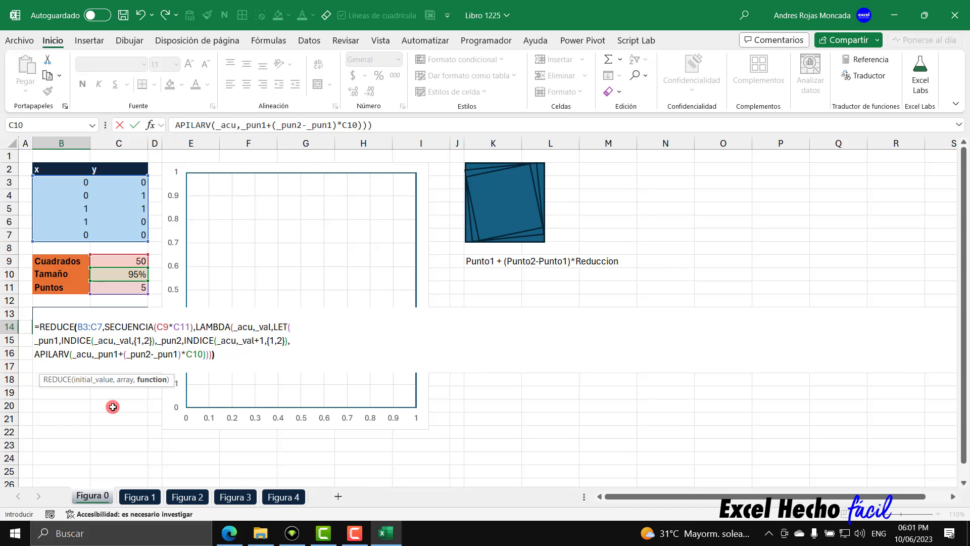
text())
key(Return)
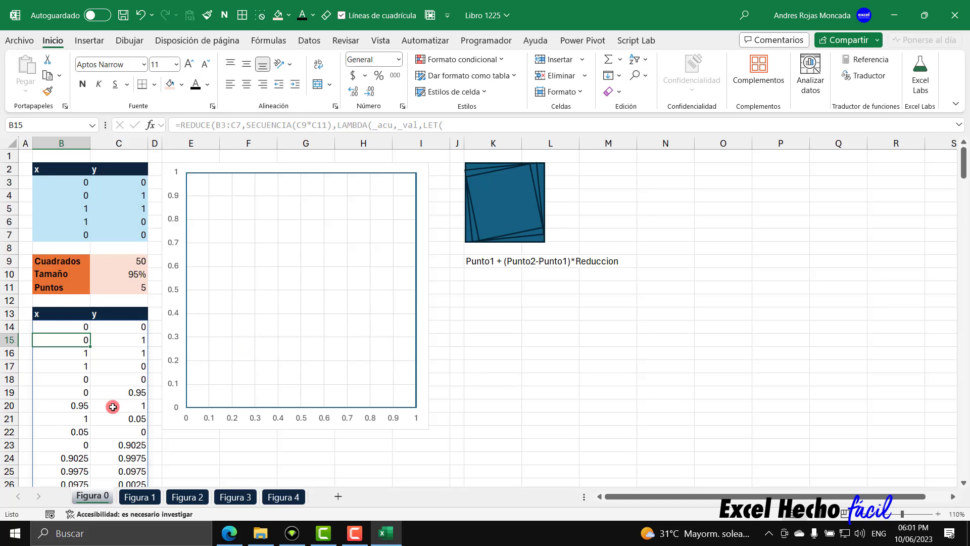
key(ctrl+Down)
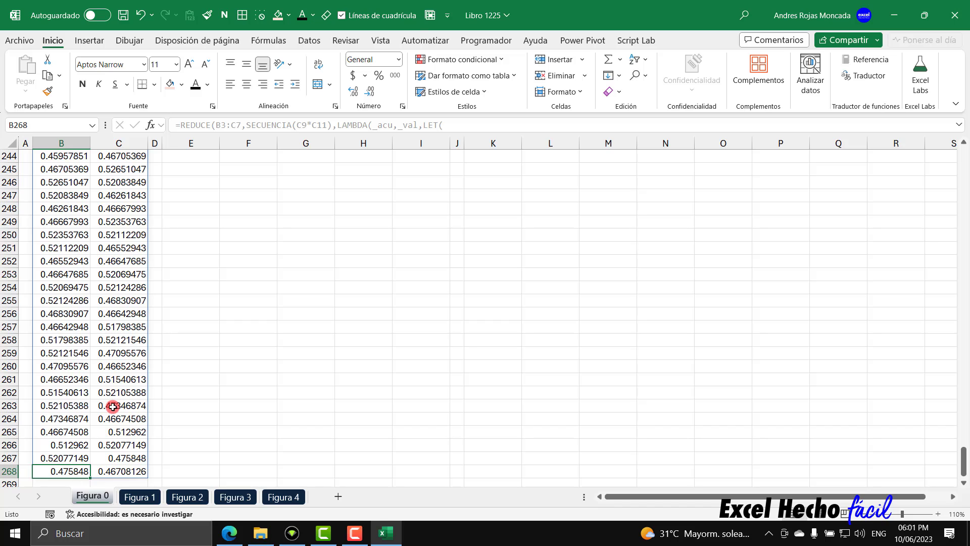
Step: Plot the spilled x/y coordinates as a Scatter with Straight Lines chart
key(ctrl+Up)
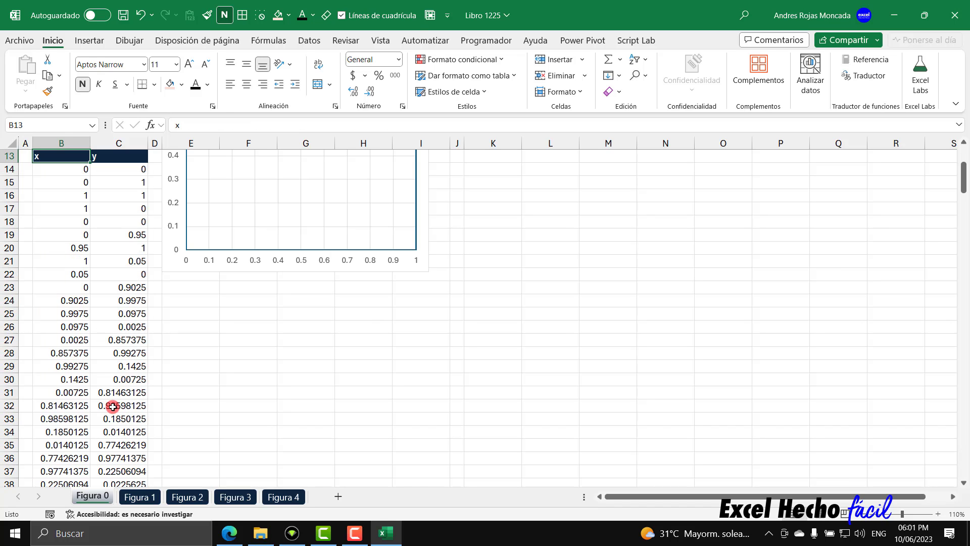
scroll(112, 406, up, 4)
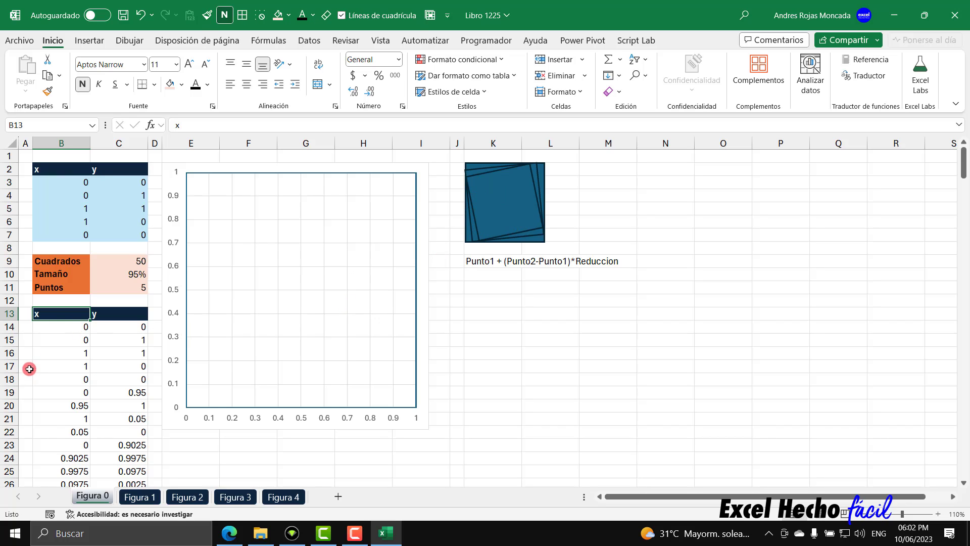
click(53, 326)
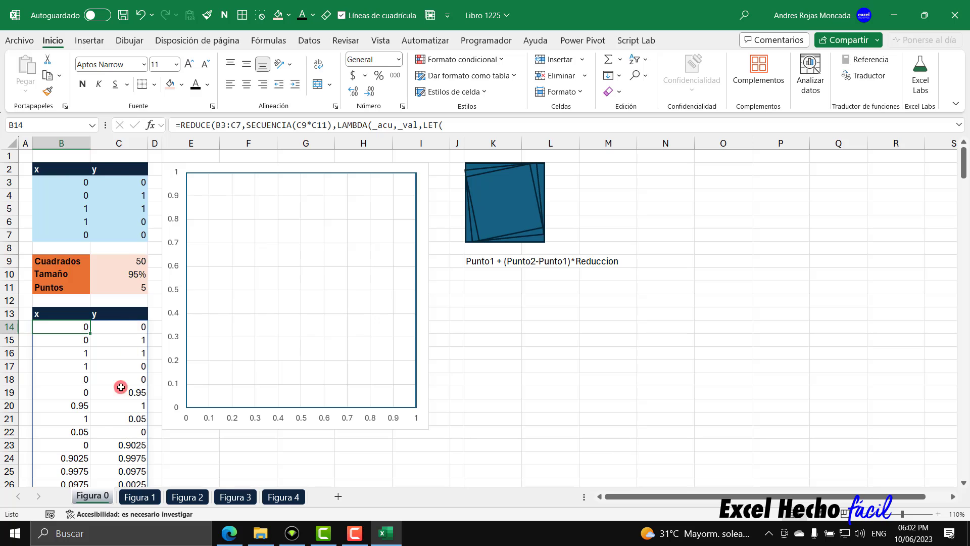
click(90, 40)
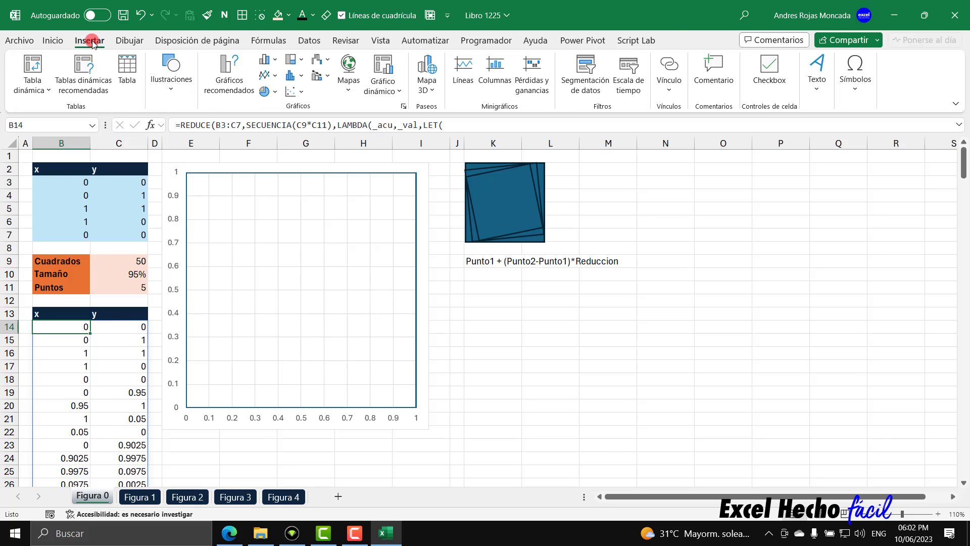
click(293, 91)
click(337, 178)
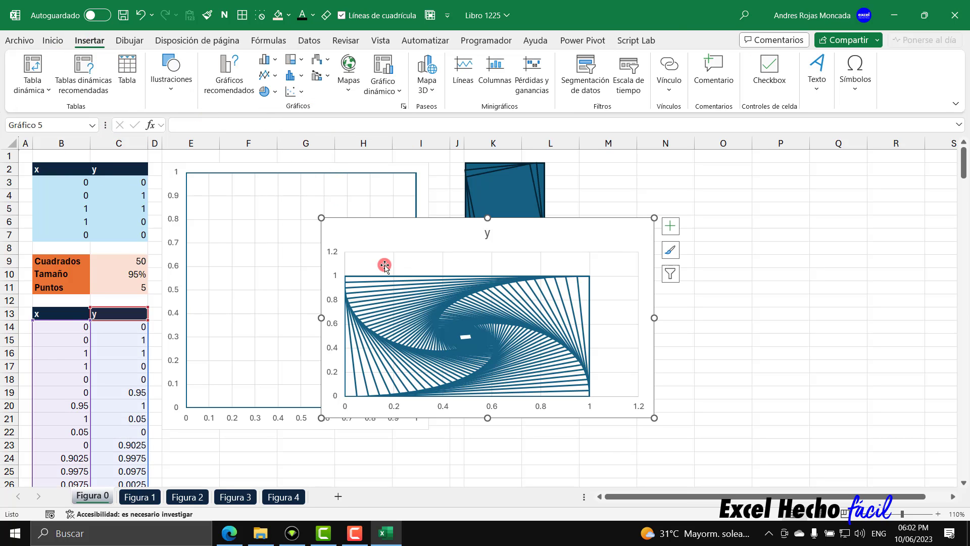
Step: Move the chart to the right and delete its title
drag(379, 242, 742, 251)
click(765, 246)
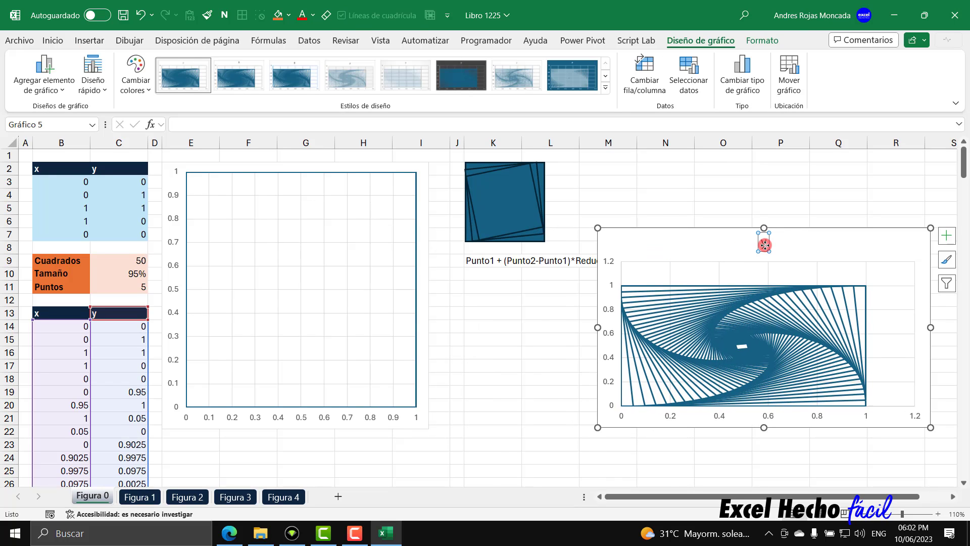
key(Delete)
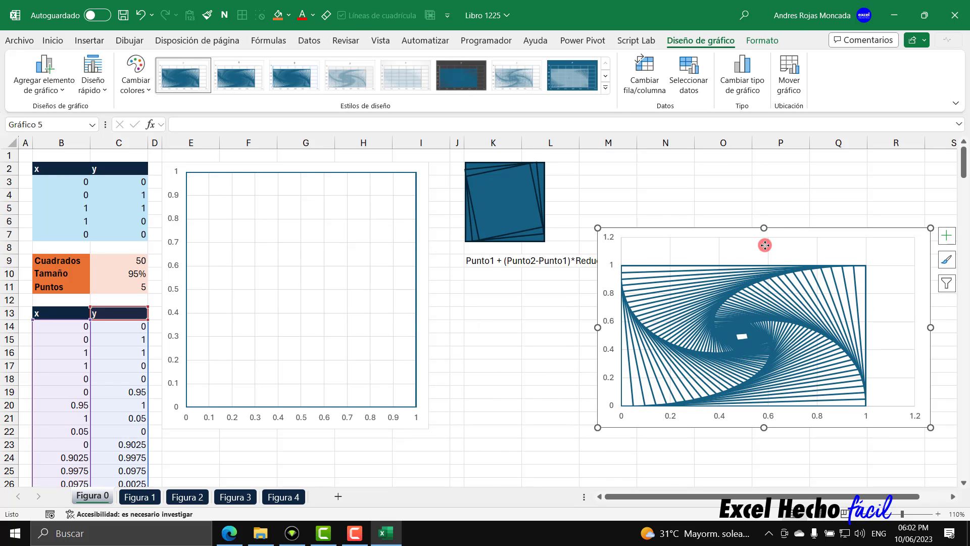
Step: Set the vertical axis maximum to 1.0
click(610, 297)
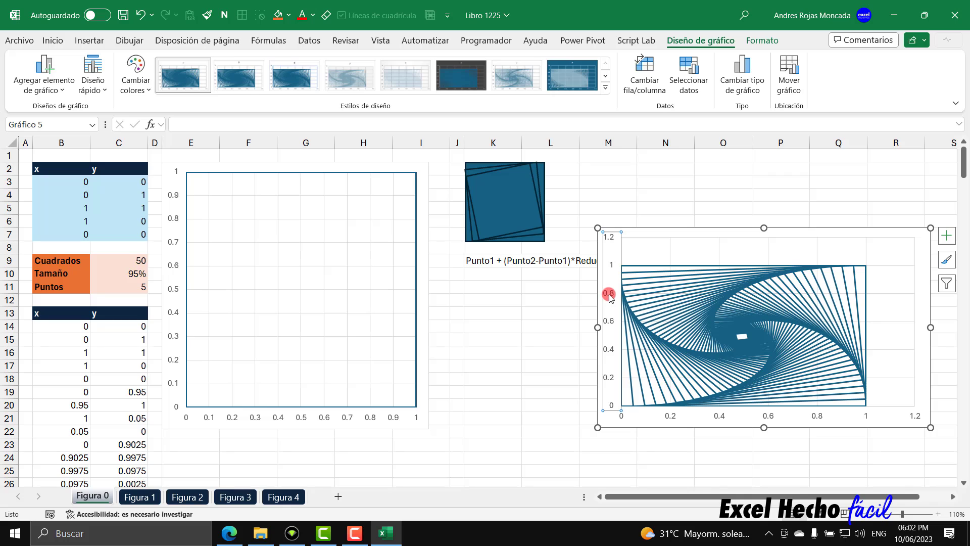
double_click(610, 297)
click(894, 268)
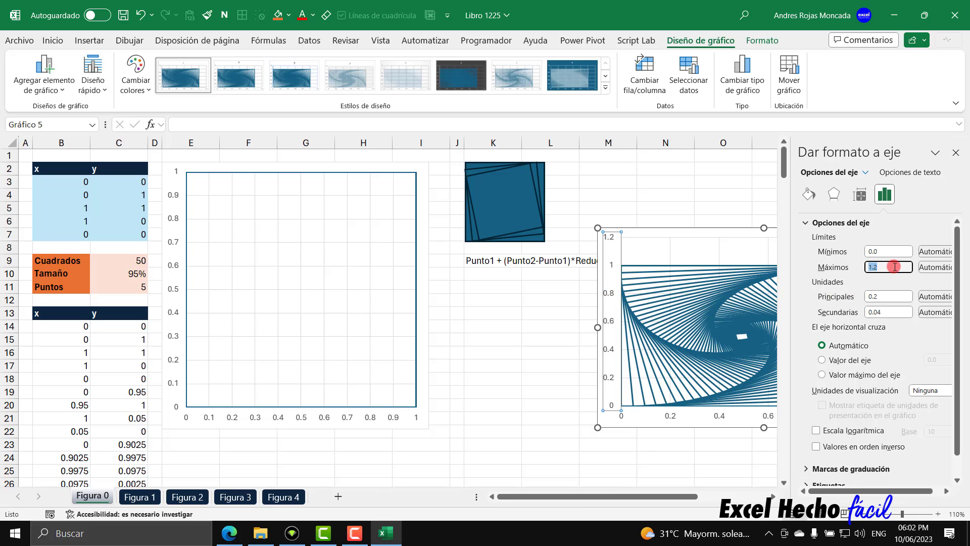
text(1)
key(Return)
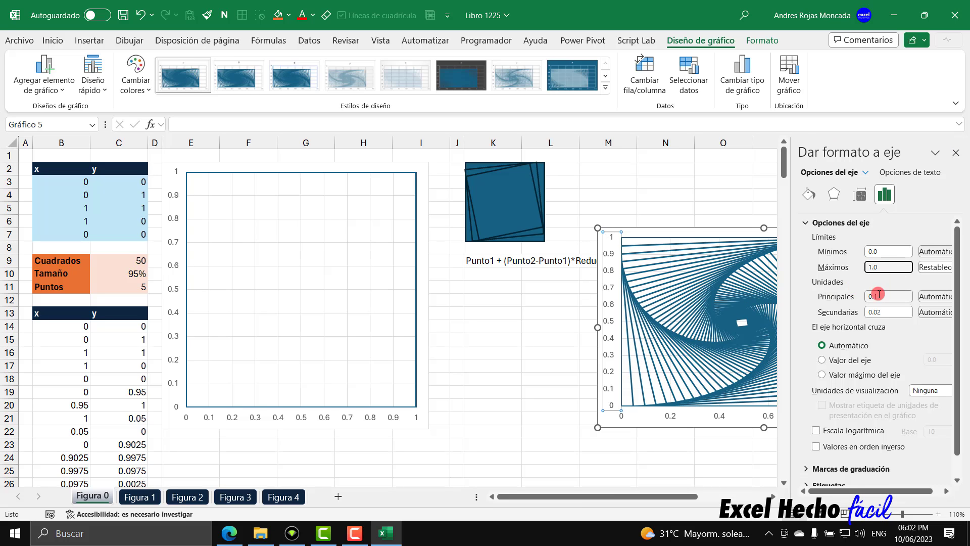
Step: Set the horizontal axis maximum to 1.0 and major unit to 0.1
click(769, 418)
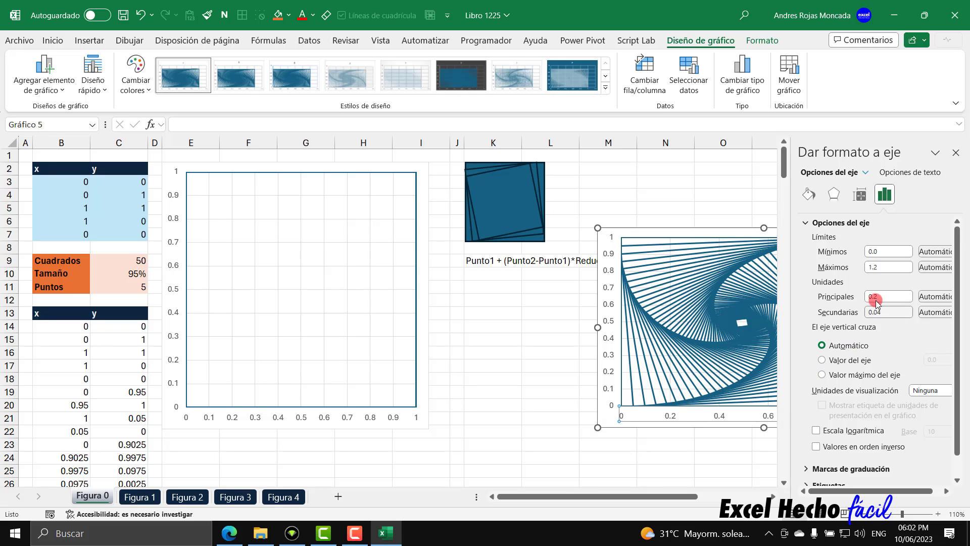
click(869, 268)
text(1)
key(Return)
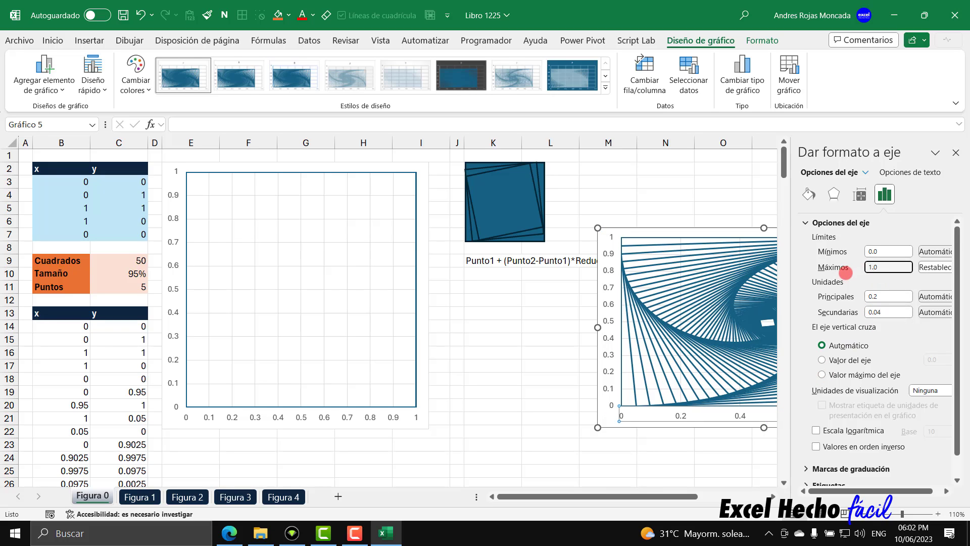
click(883, 297)
text(0.1)
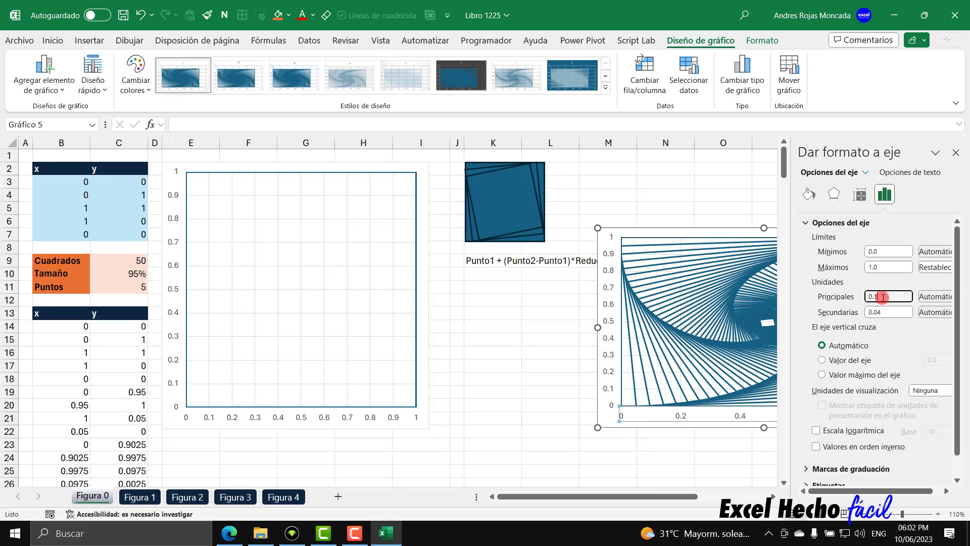
key(Return)
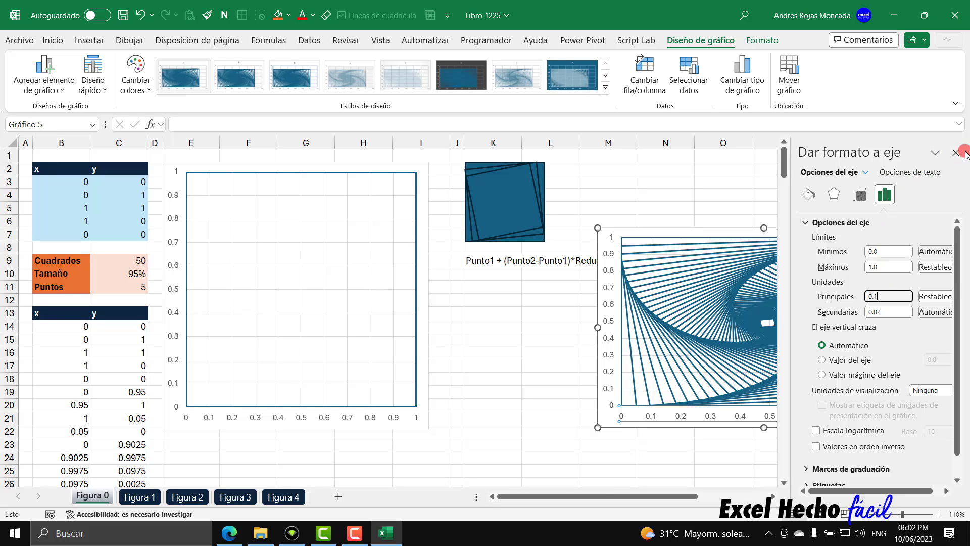
click(956, 152)
click(772, 44)
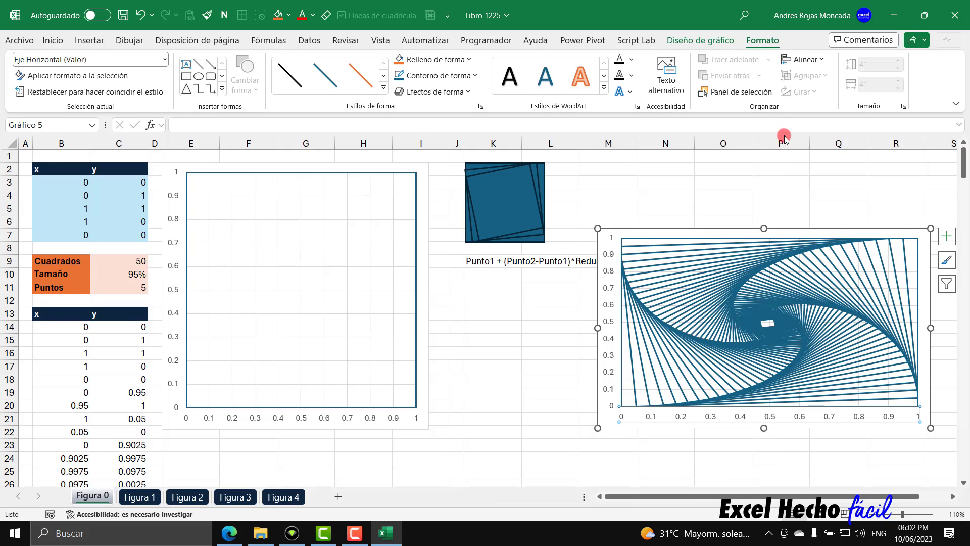
Step: Resize the spiral chart to 4 inches high by 4 inches wide
click(800, 230)
text(4)
key(Return)
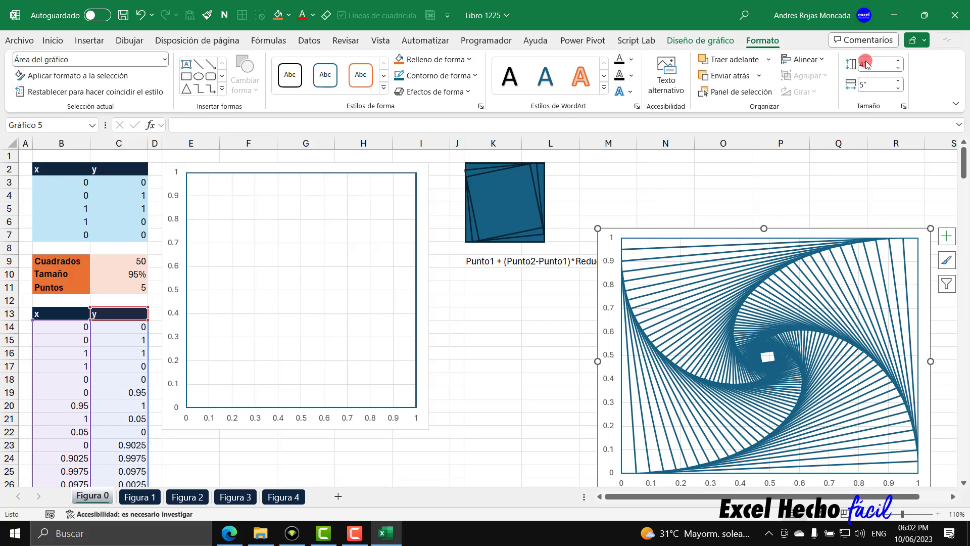
click(870, 85)
text(4)
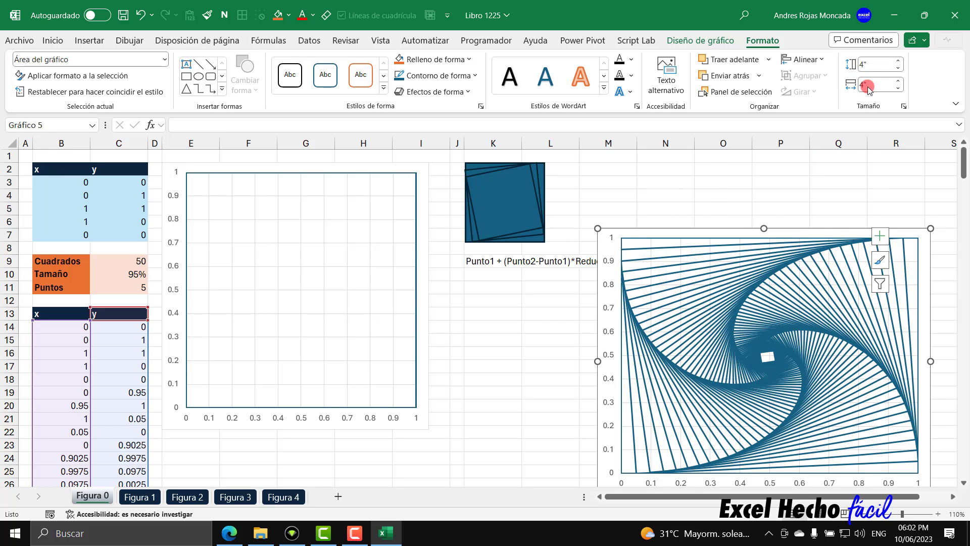
key(Return)
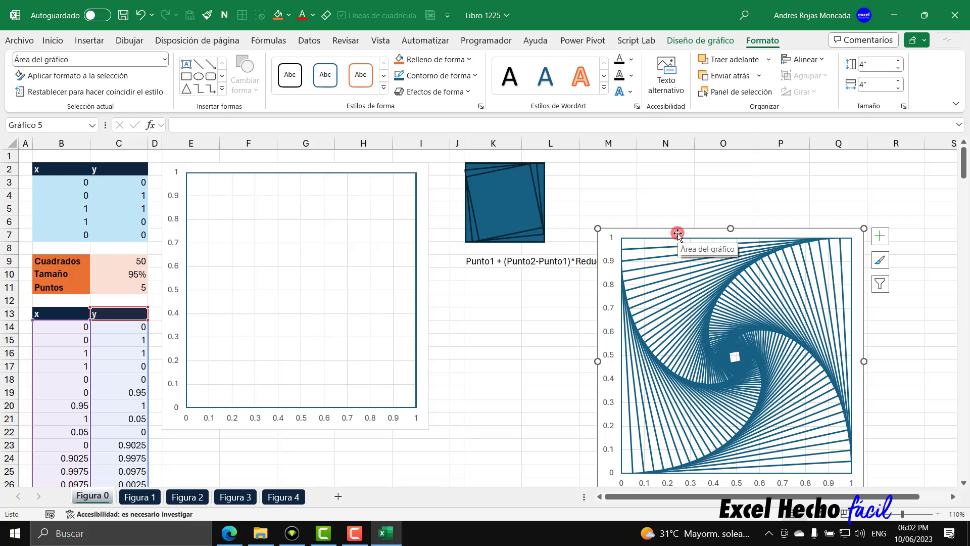
Step: Move the chart up beside the formula note and apply chart style 3 for thinner lines
drag(677, 233, 720, 164)
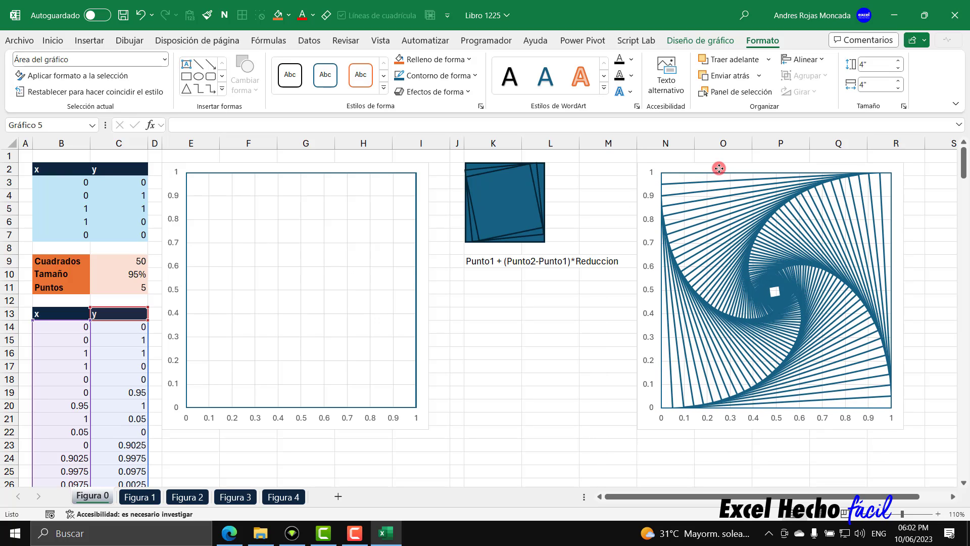
key(Escape)
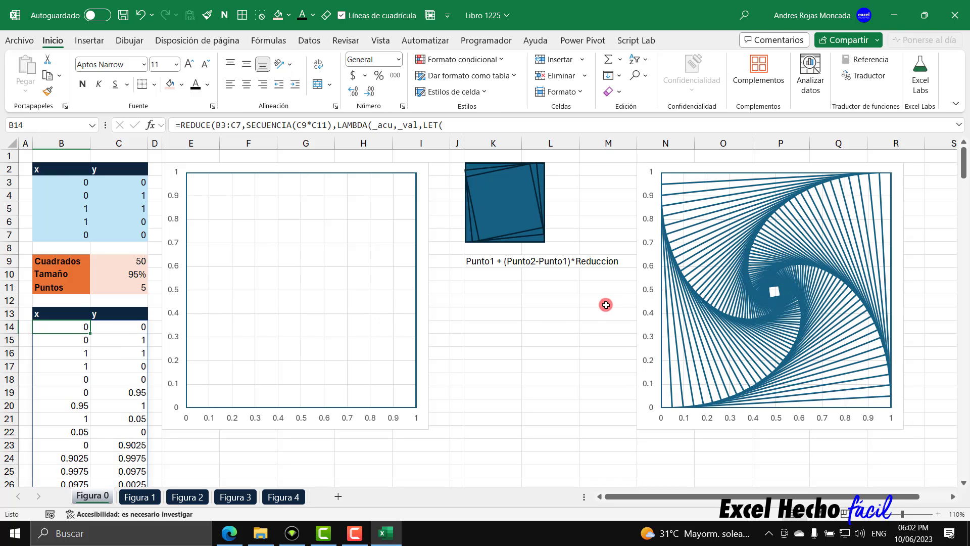
click(684, 162)
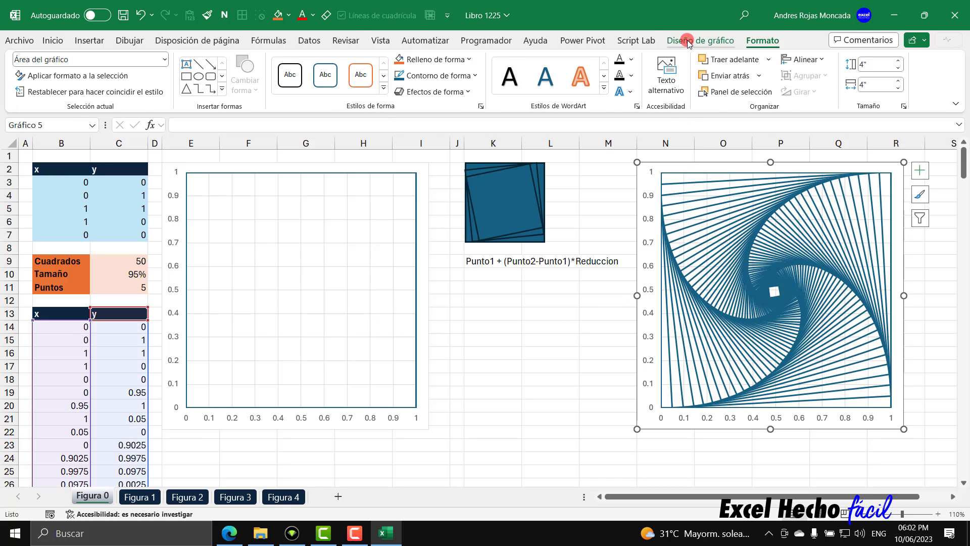
click(693, 41)
click(294, 77)
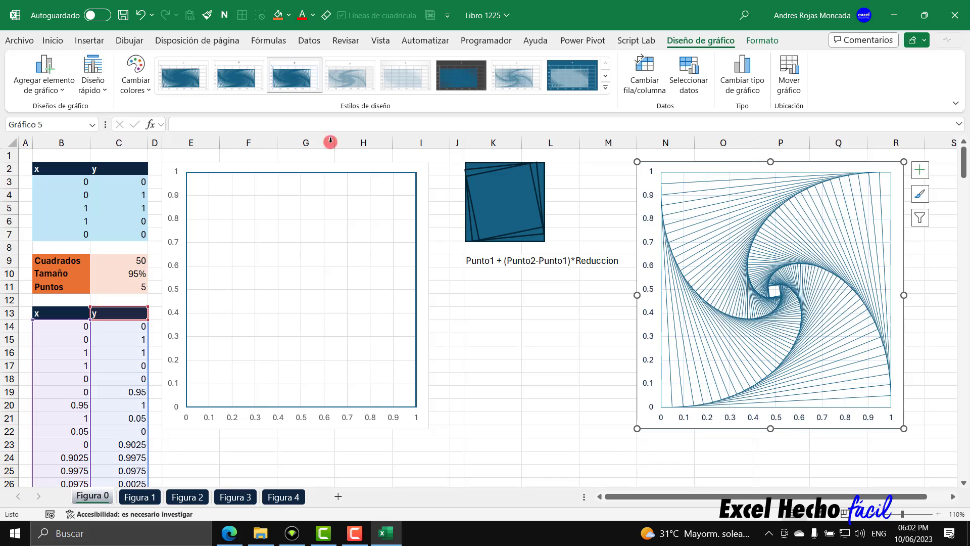
click(174, 438)
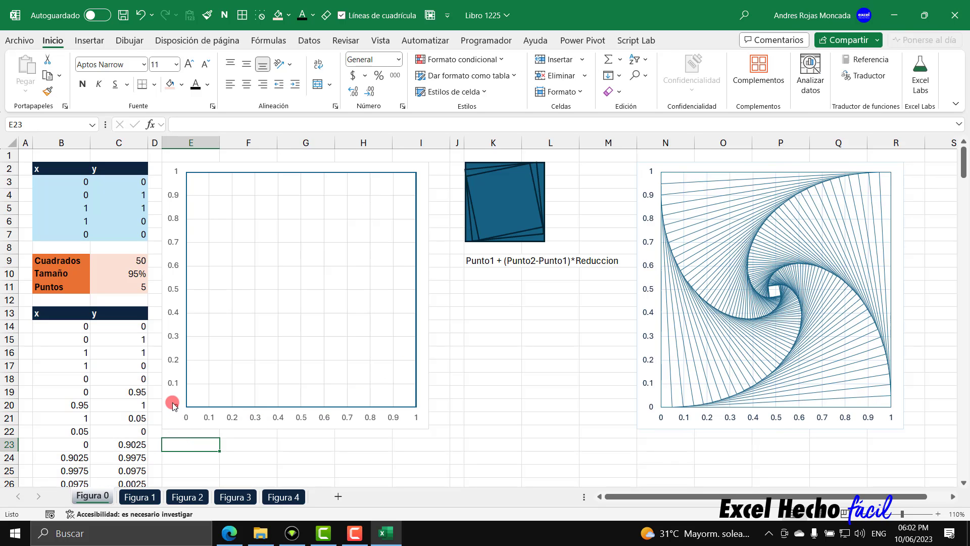
Step: Enter 96 in C10 so the spiral recalculates with a 96% size reduction
click(140, 275)
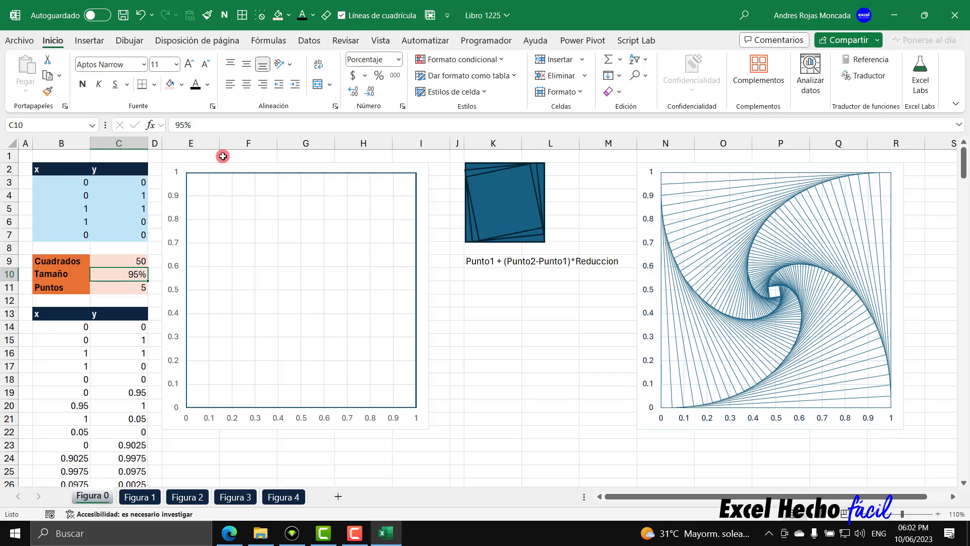
text(96)
key(Return)
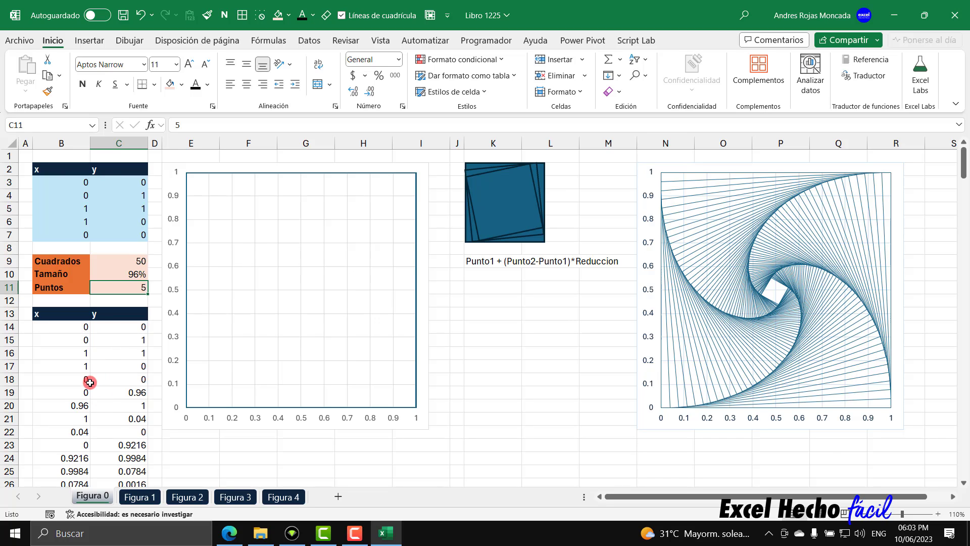
click(112, 273)
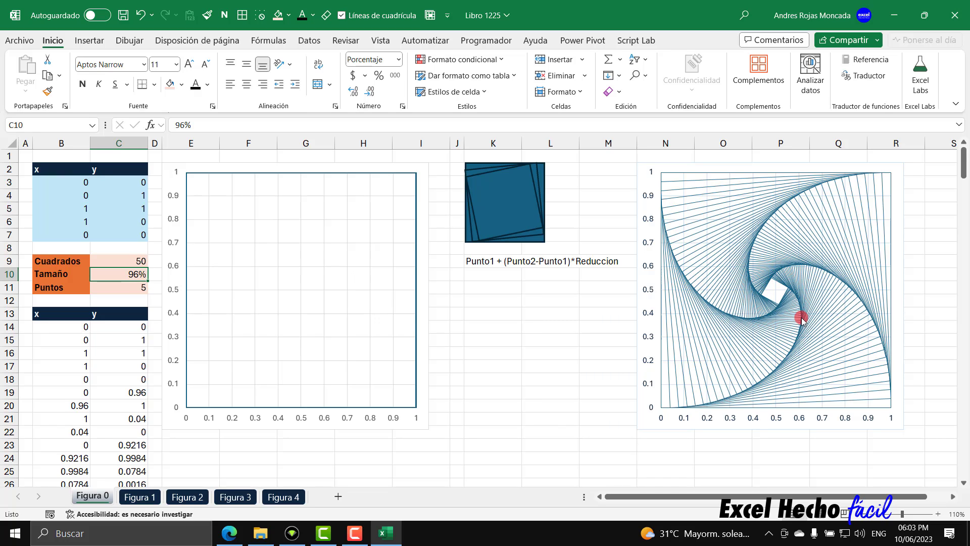
click(212, 445)
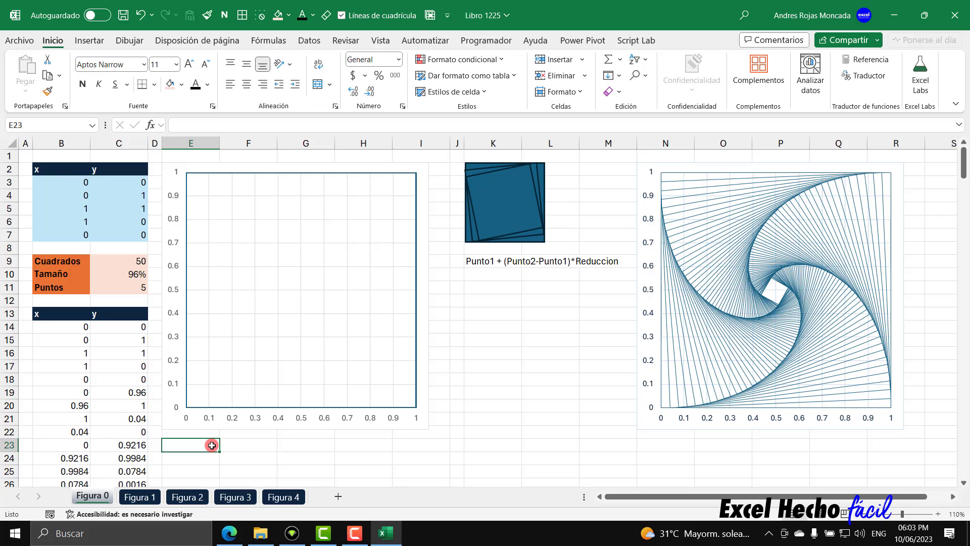
Step: Inspect the corner-coordinate ranges on the Figura 2 triangle and Figura 3 hexagon sheets
click(199, 499)
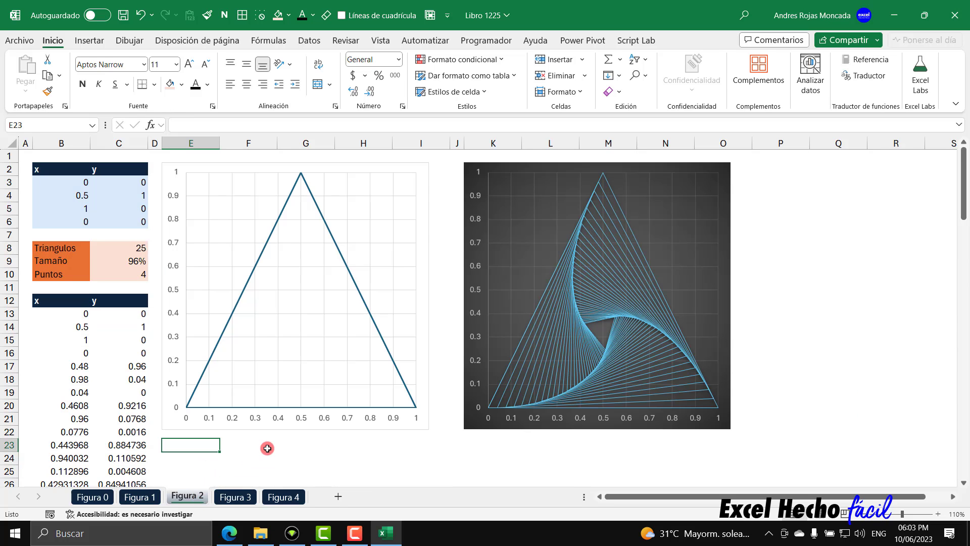
drag(81, 180, 125, 216)
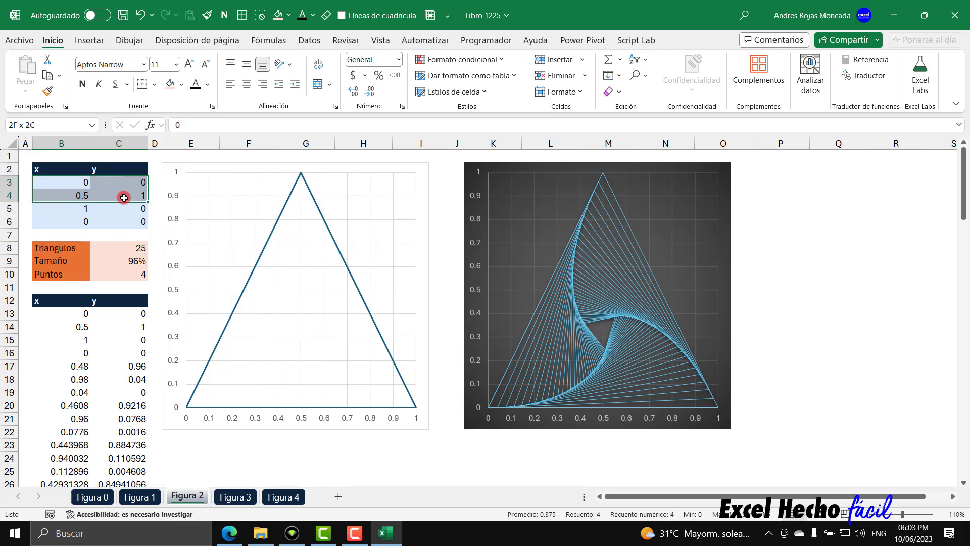
click(196, 444)
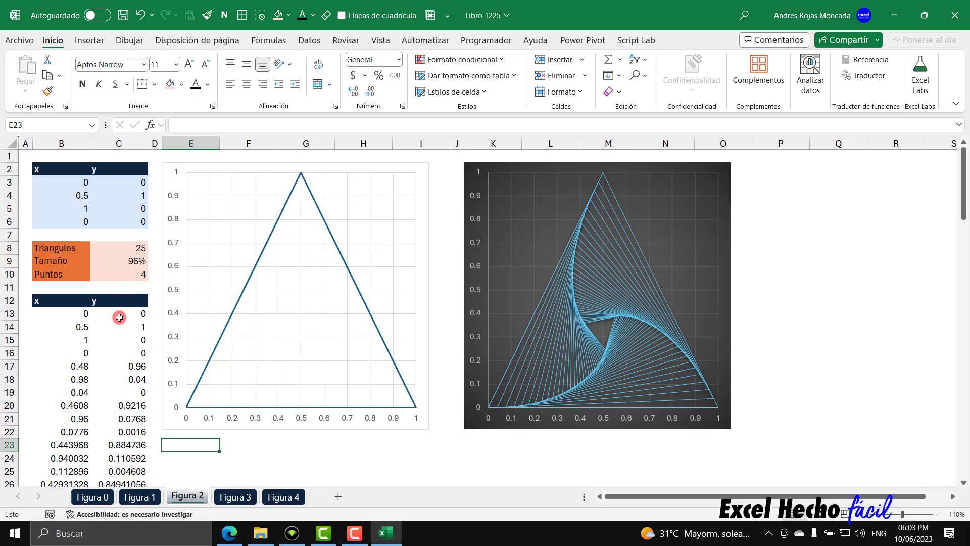
click(232, 497)
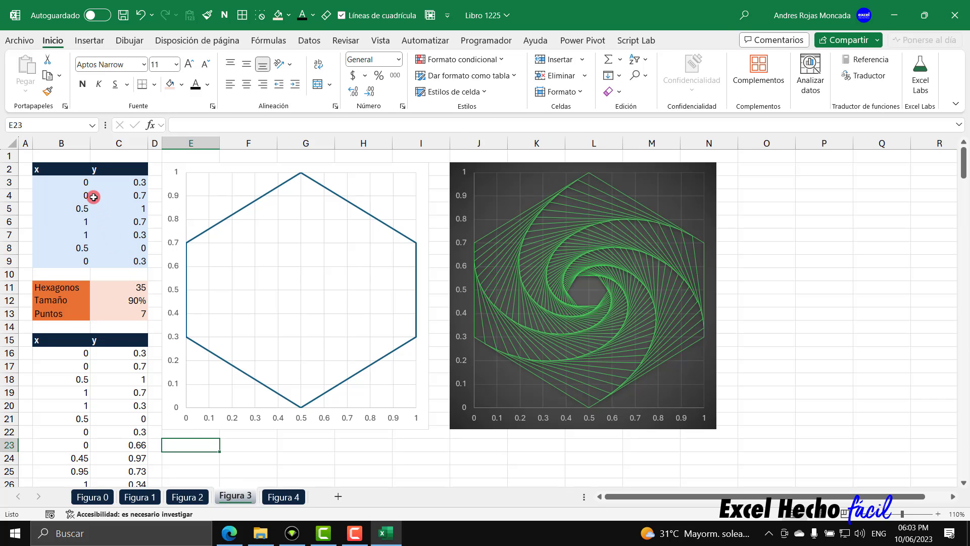
drag(79, 182, 126, 258)
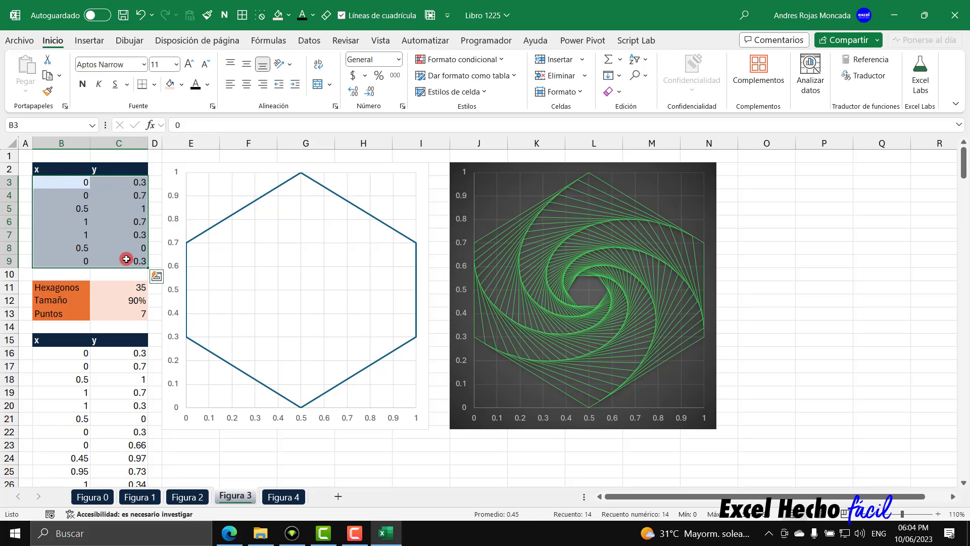
click(177, 445)
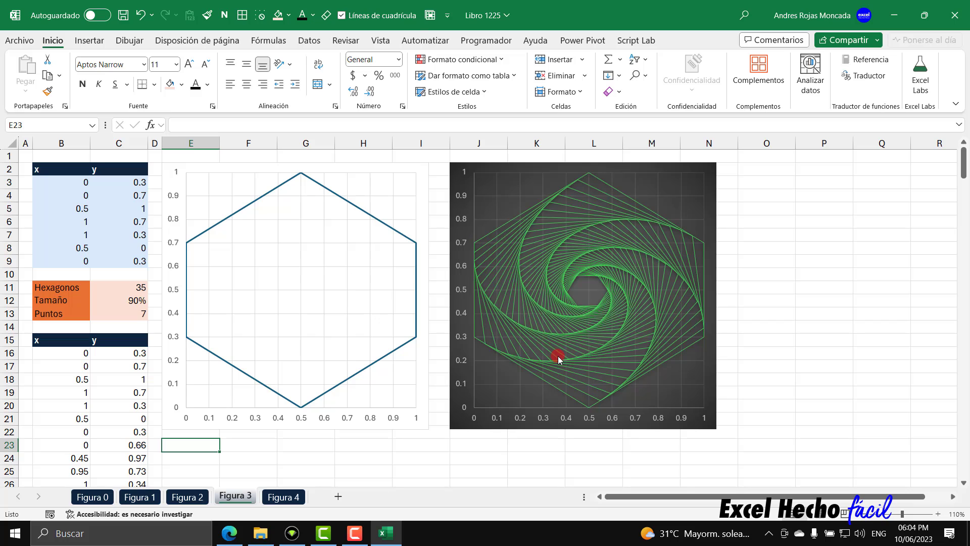
Step: Inspect the Figura 4 octagon coordinates, then go to the Figura 1 yellow spiral sheet
click(287, 497)
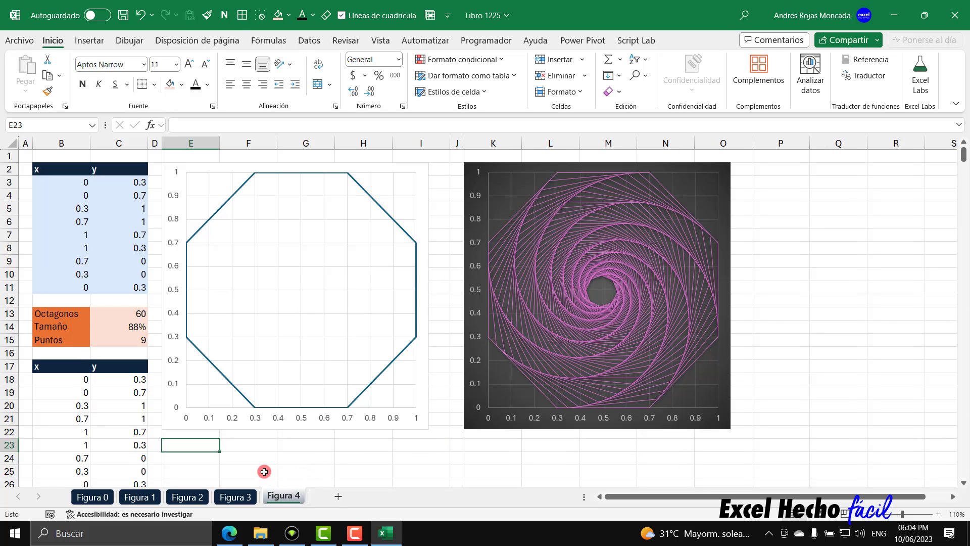
click(82, 186)
drag(104, 188, 119, 286)
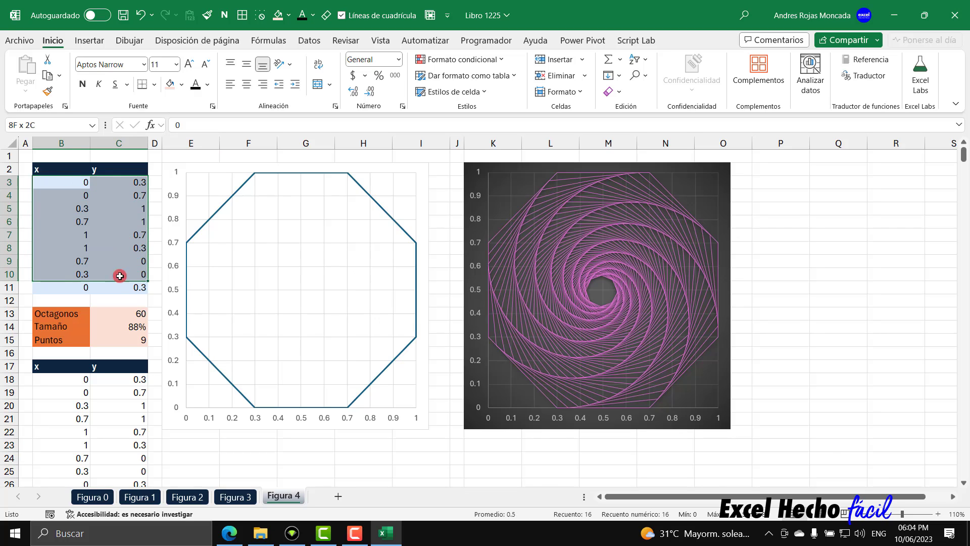
click(203, 448)
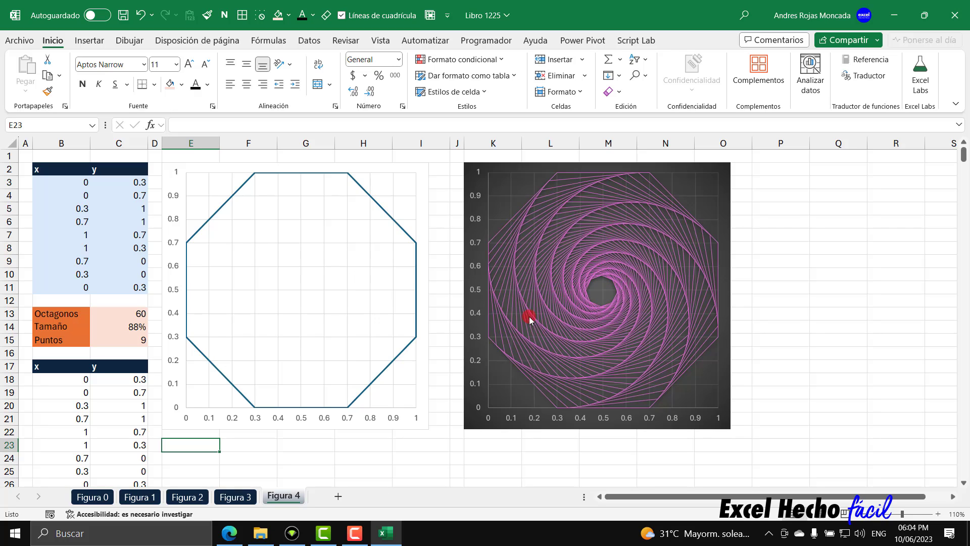
click(139, 497)
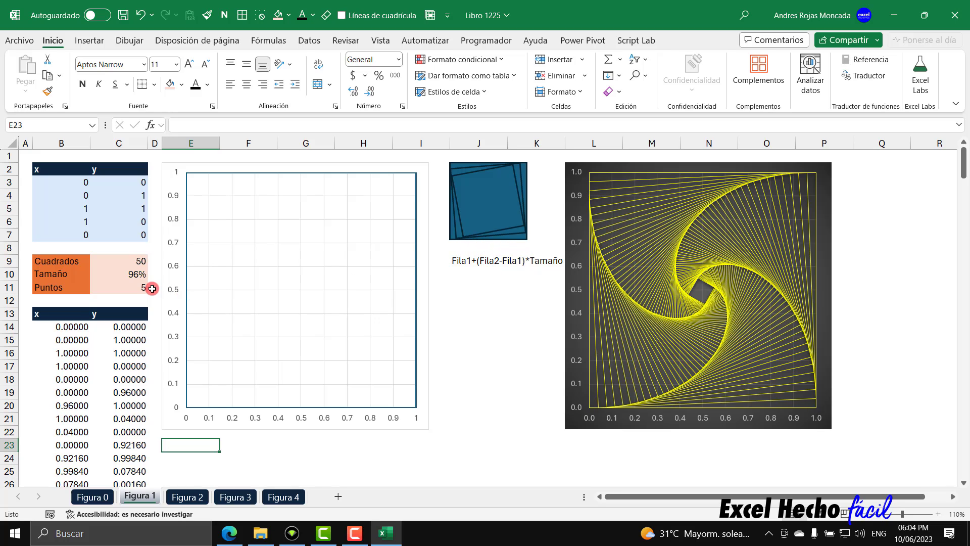
Step: Switch back to the Figura 0 sheet with the blue square-spiral chart
click(96, 496)
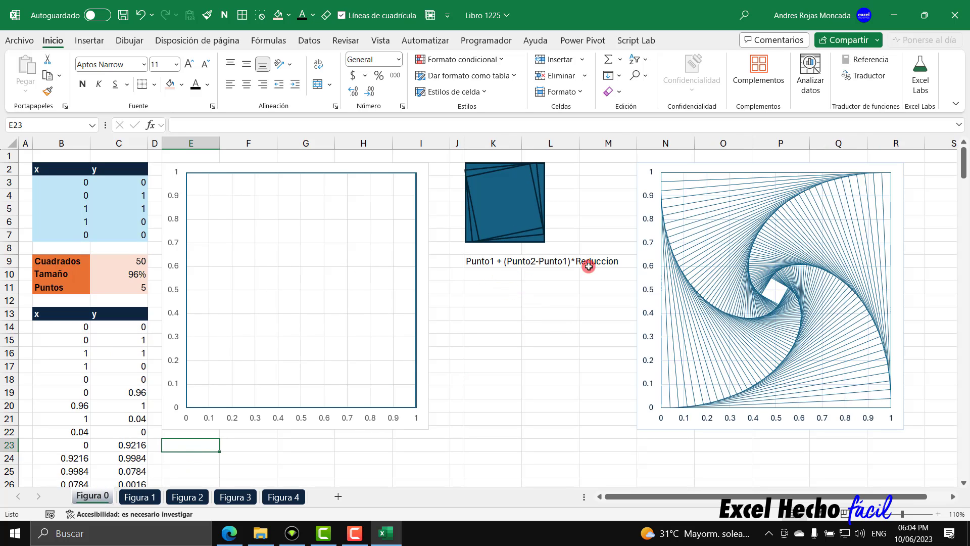